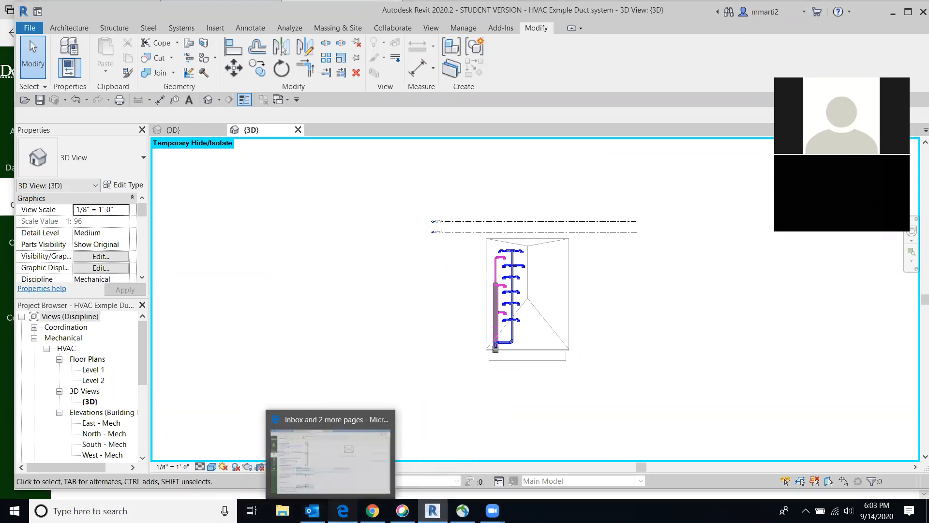
Switch to Microsoft Edge and open the MOD 3 HVAC: Duct Work, Create System assignment from the CADD-214-V01 course modules
left_click(343, 510)
left_click(115, 178)
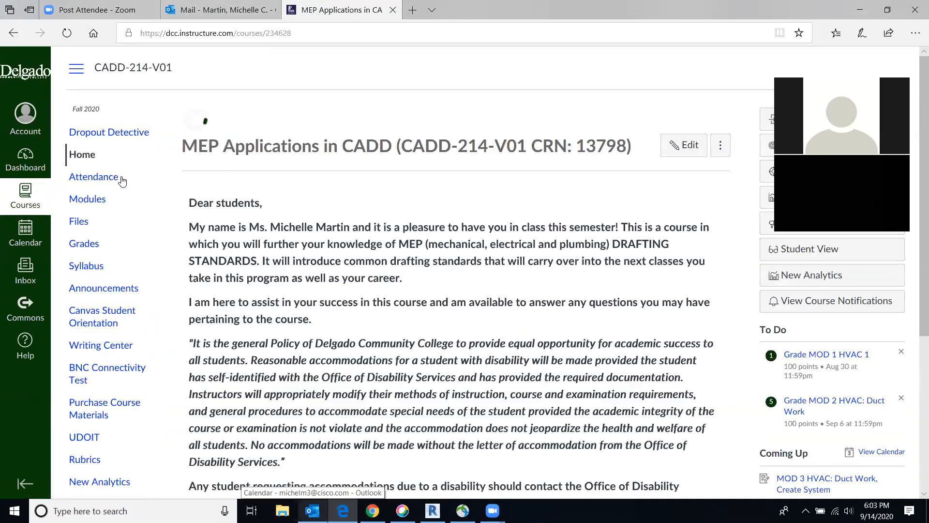
left_click(80, 200)
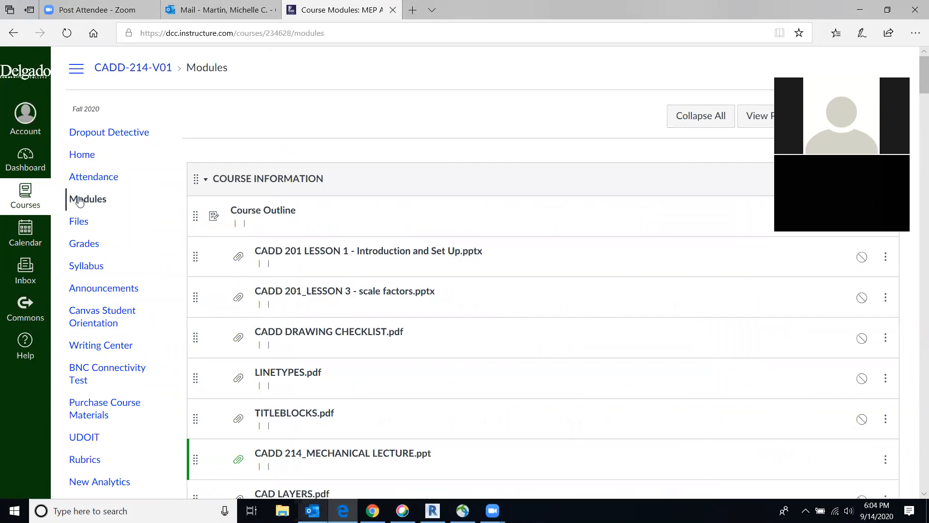
scroll(373, 194, "down", 10)
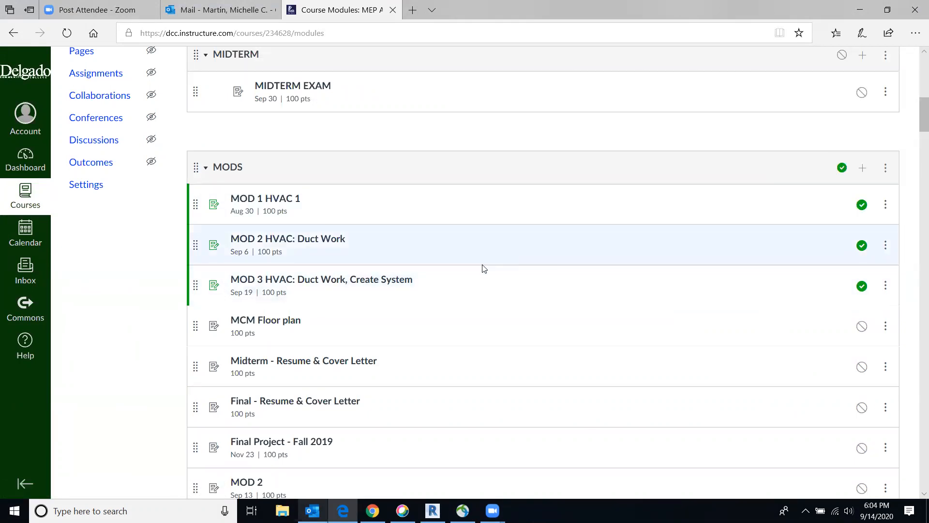
left_click(344, 280)
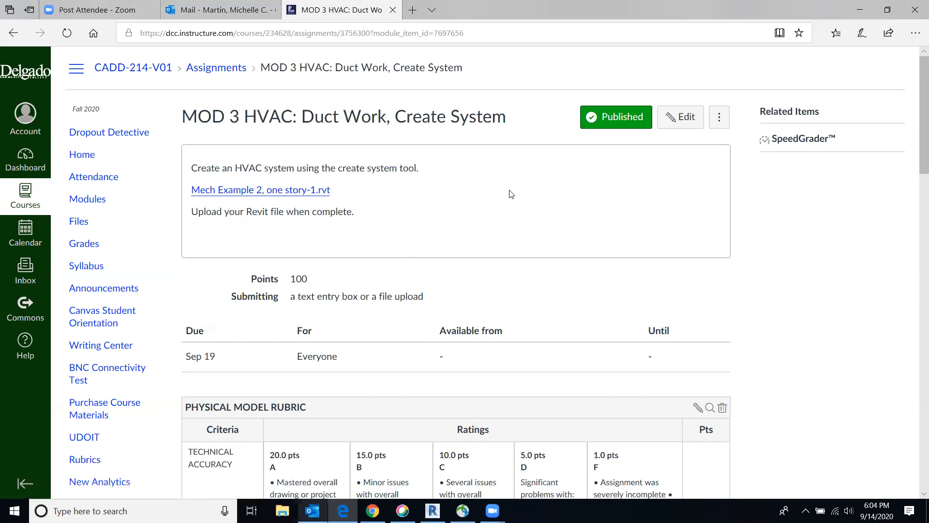
Open the assignment's attached file Mech Example 2, one story-1.rvt in Revit, show its front side and maximize the window
left_click(299, 190)
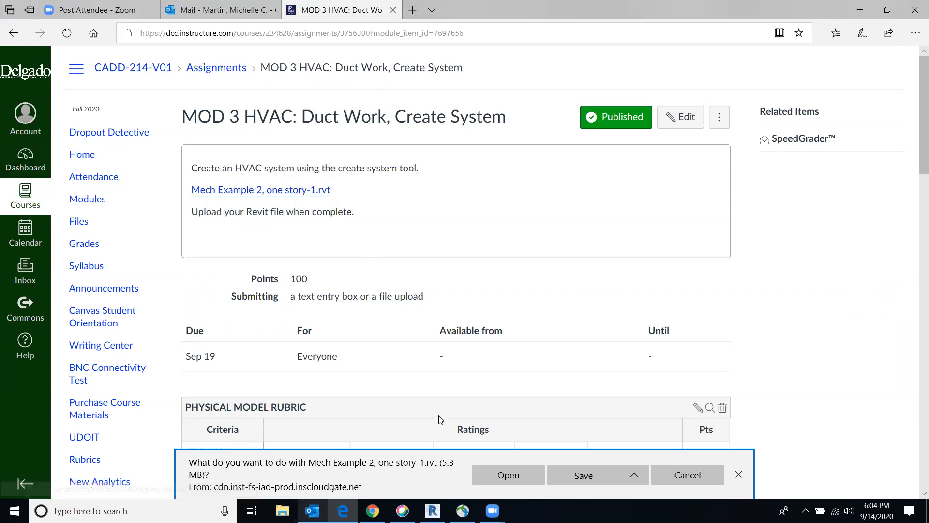
left_click(508, 475)
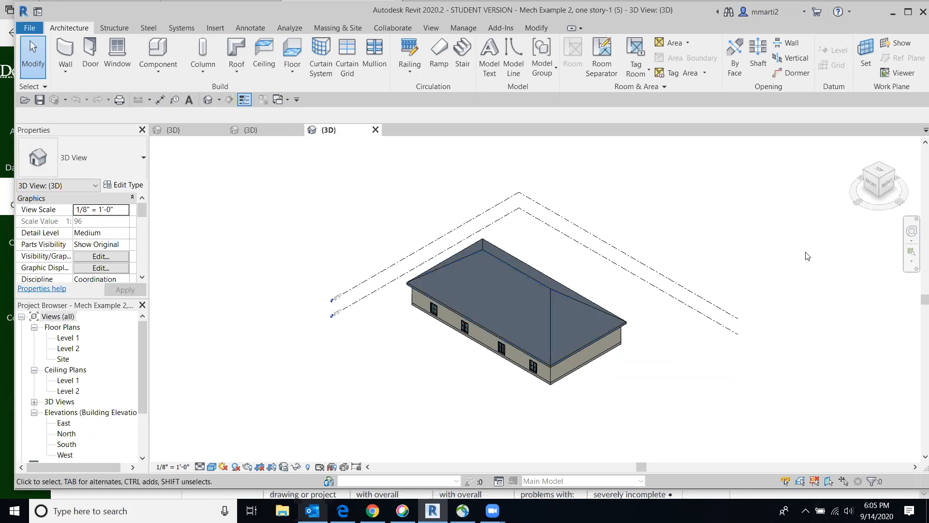
left_click(867, 187)
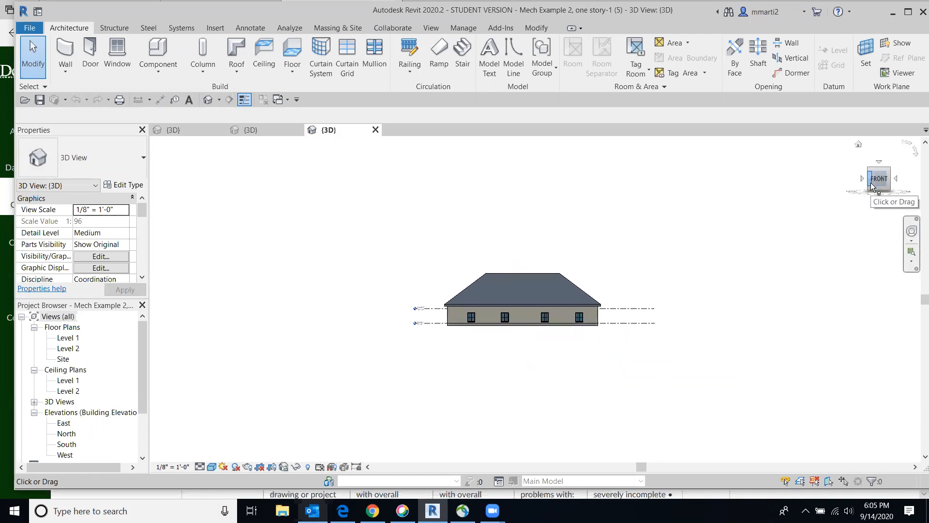
left_click(908, 14)
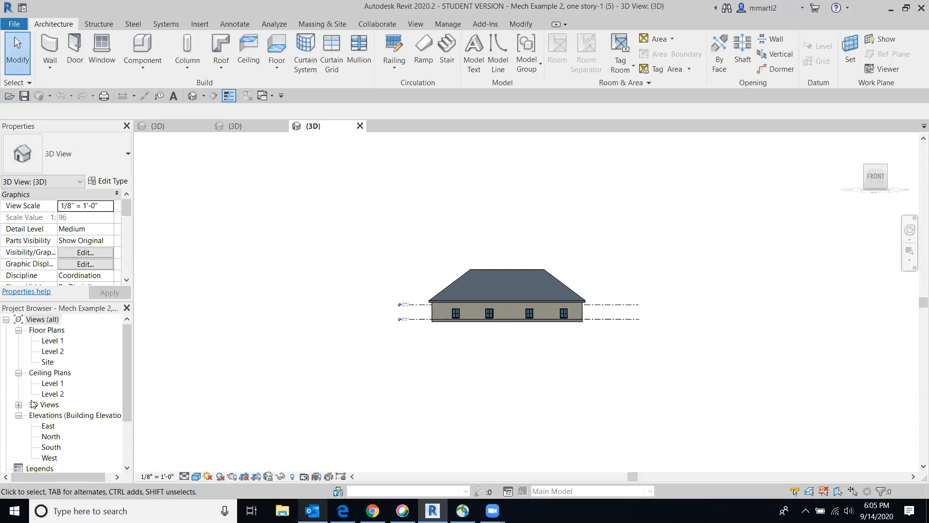
Open the North elevation and copy the whole building together with its levels to the clipboard
scroll(33, 395, "down", 2)
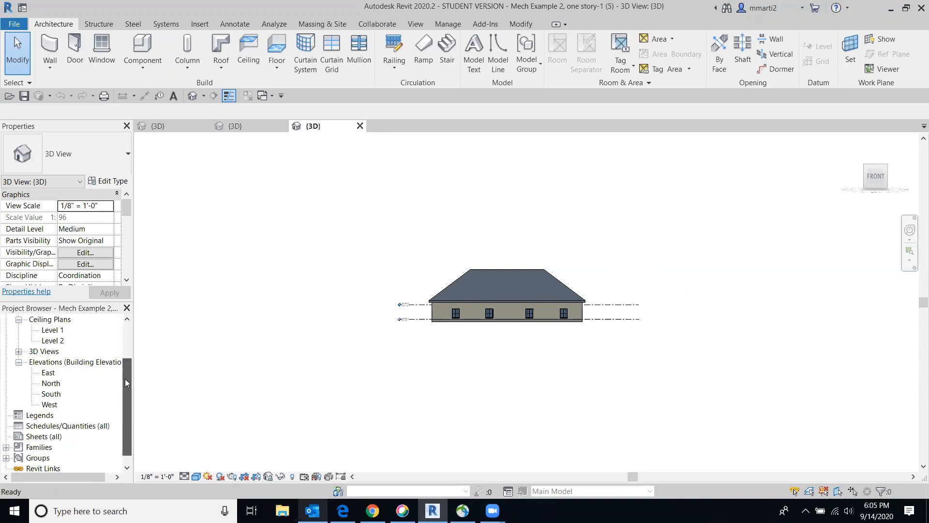
double_click(51, 384)
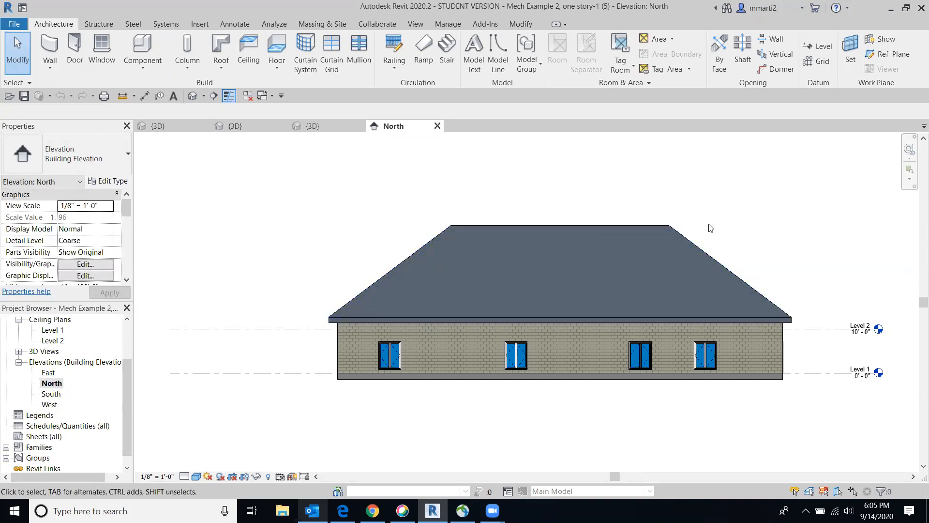
scroll(709, 228, "down", 2)
middle_click_drag(765, 246, 649, 256)
middle_click_drag(746, 245, 798, 240)
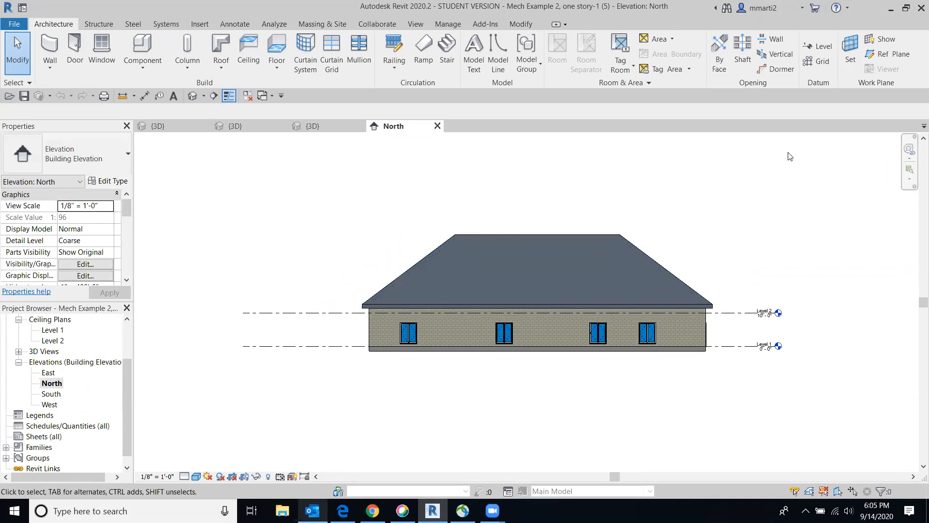
left_click_drag(831, 158, 211, 420)
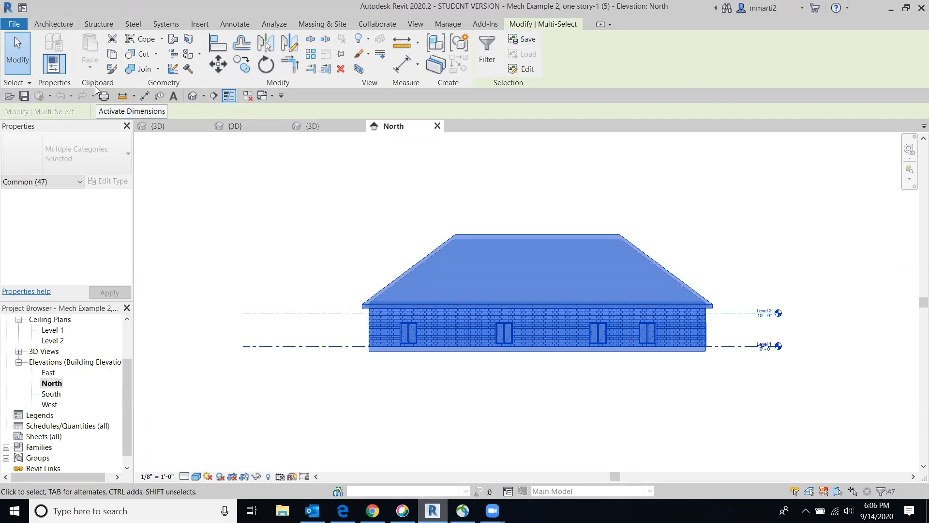
left_click(112, 54)
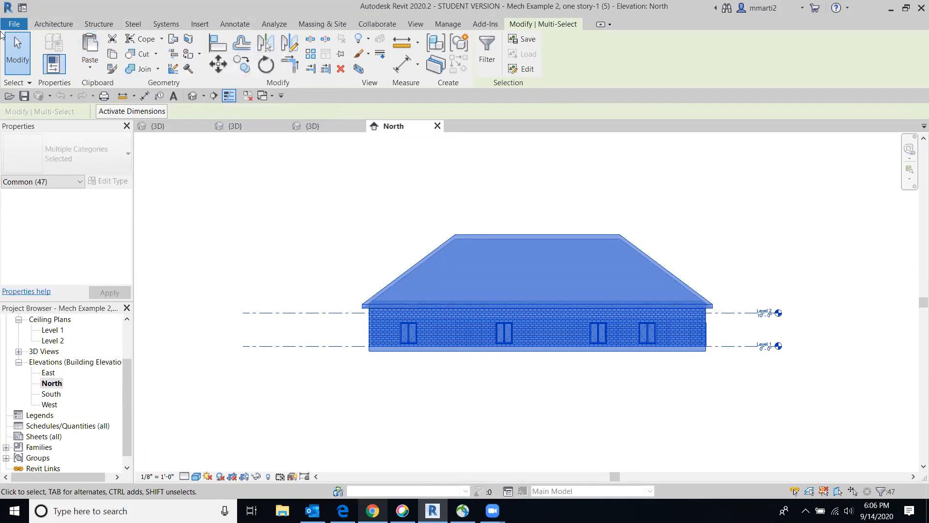
Create a new project based on the Mechanical Template
left_click(13, 25)
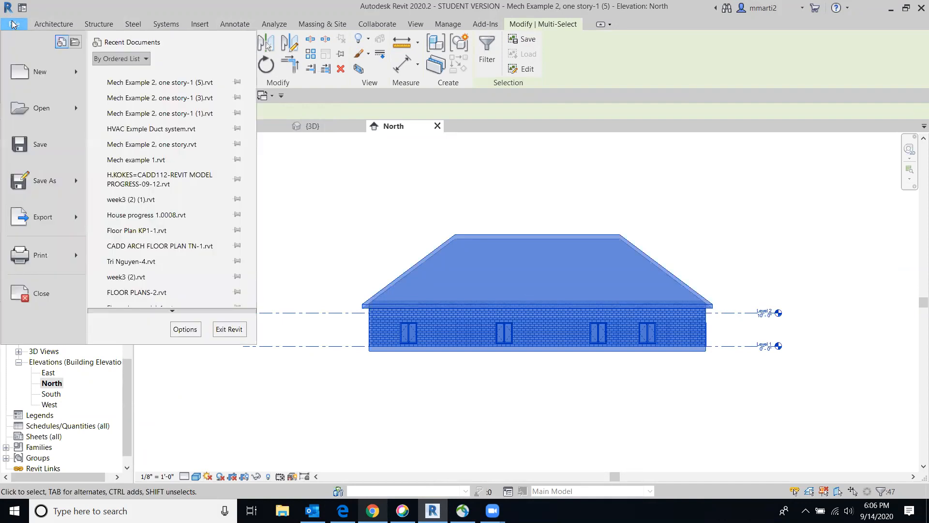
mouse_move(27, 67)
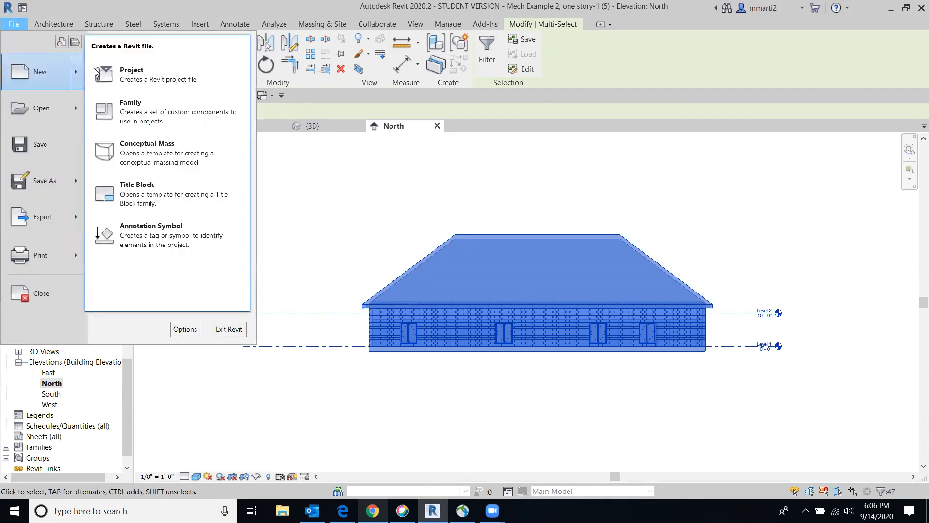
left_click(150, 71)
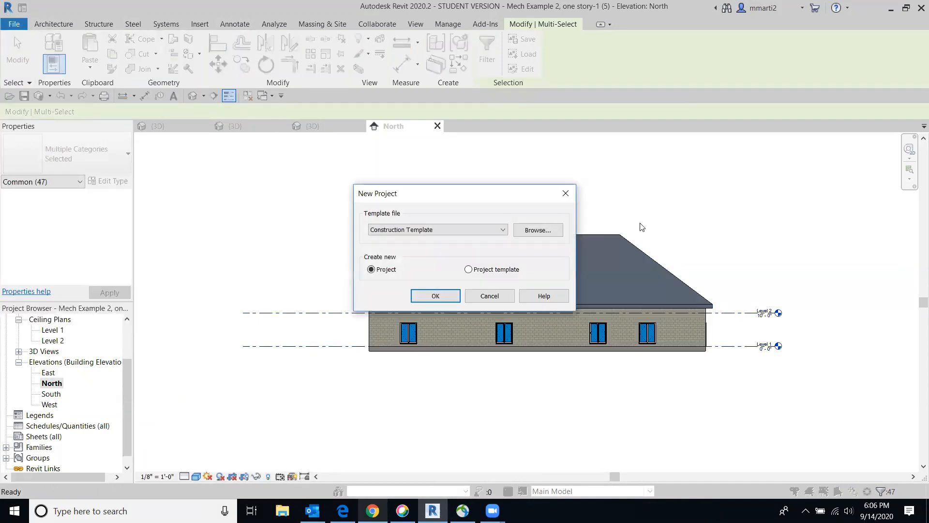
left_click(502, 227)
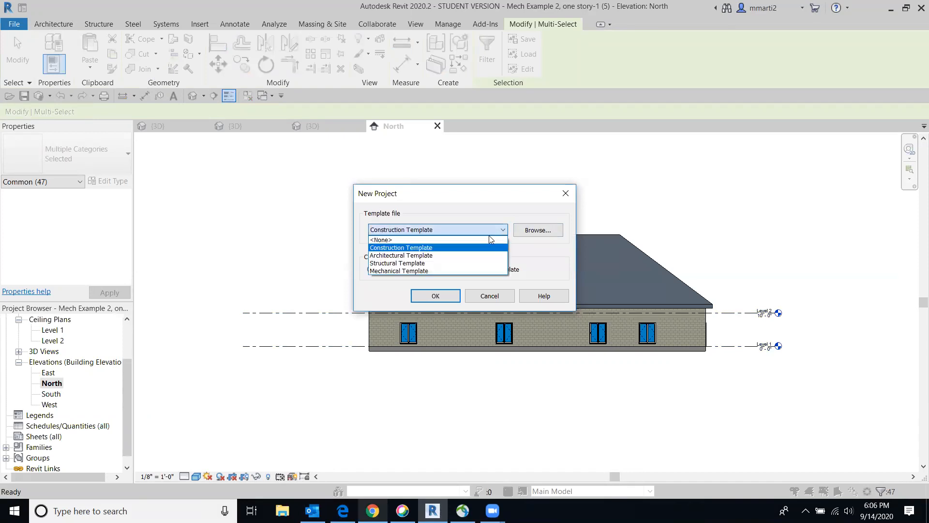
left_click(424, 271)
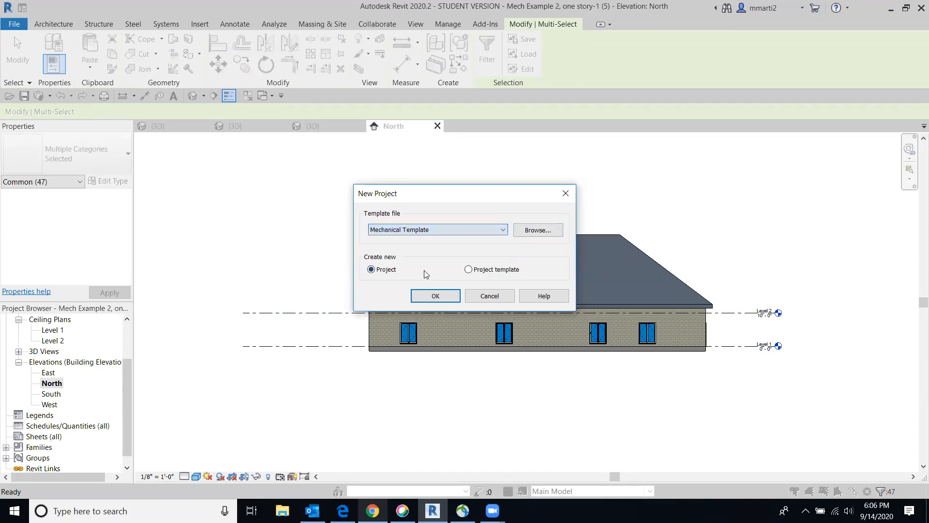
left_click(435, 295)
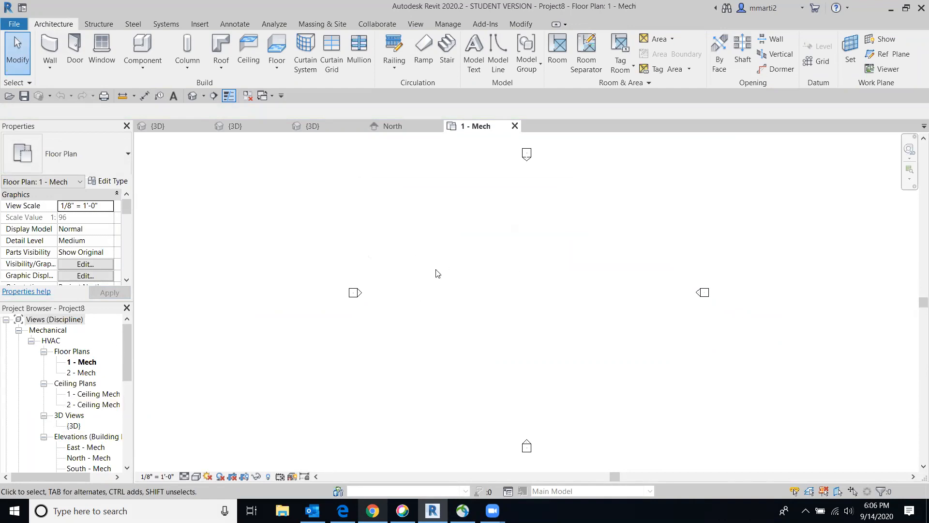
Open the North - Mech elevation of the new project
scroll(437, 273, "down", 1)
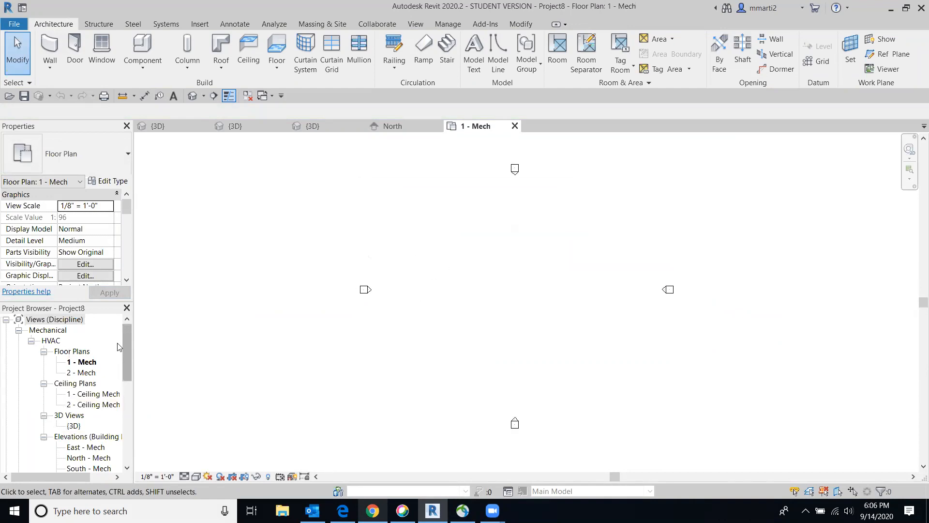
left_click_drag(132, 345, 135, 382)
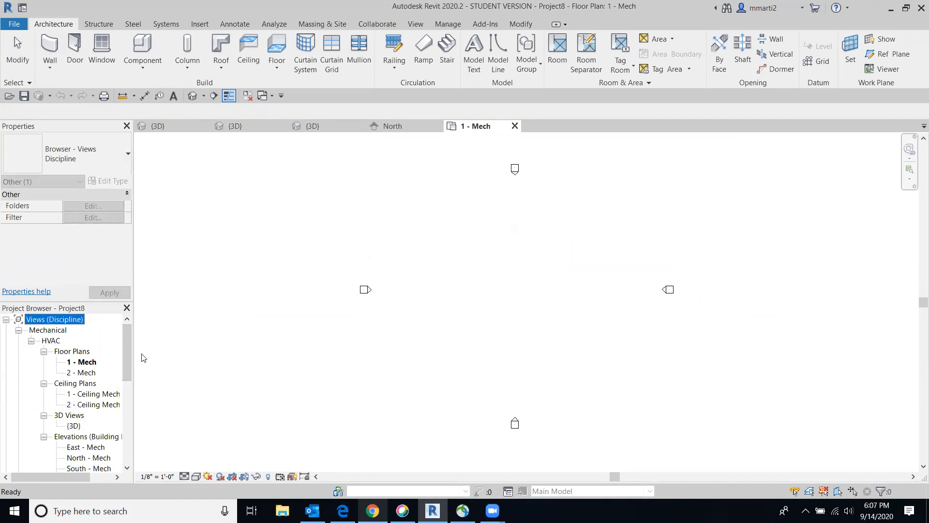
scroll(82, 392, "down", 2)
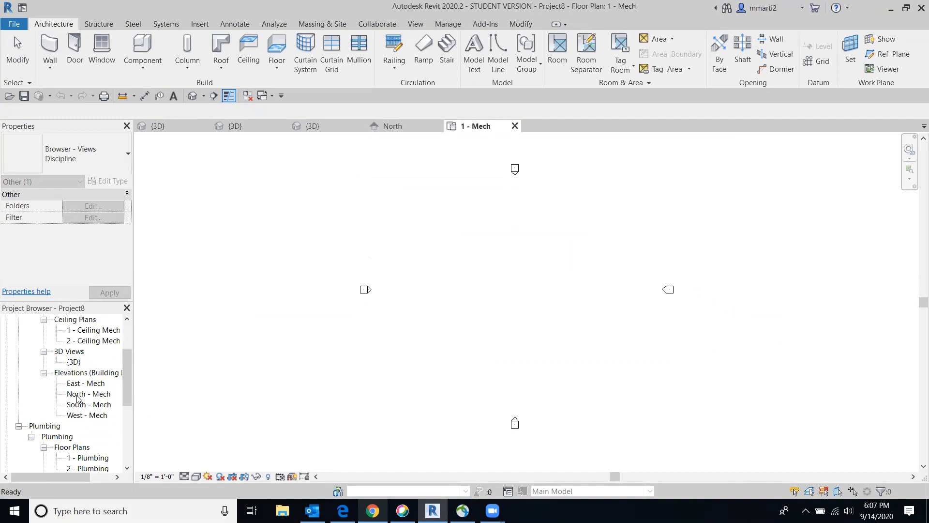
double_click(77, 398)
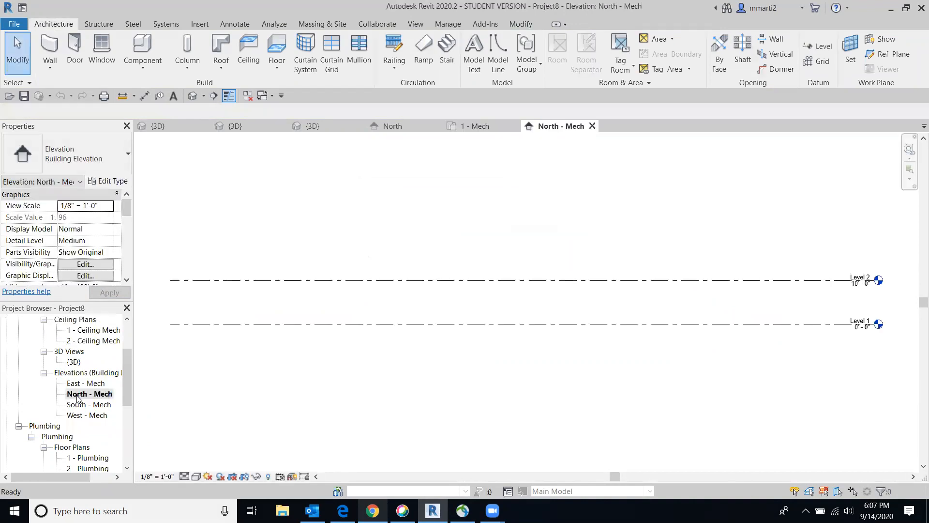
Delete the default Level 1 and Level 2 together with their dependent views
scroll(77, 399, "down", 1)
scroll(574, 197, "down", 1)
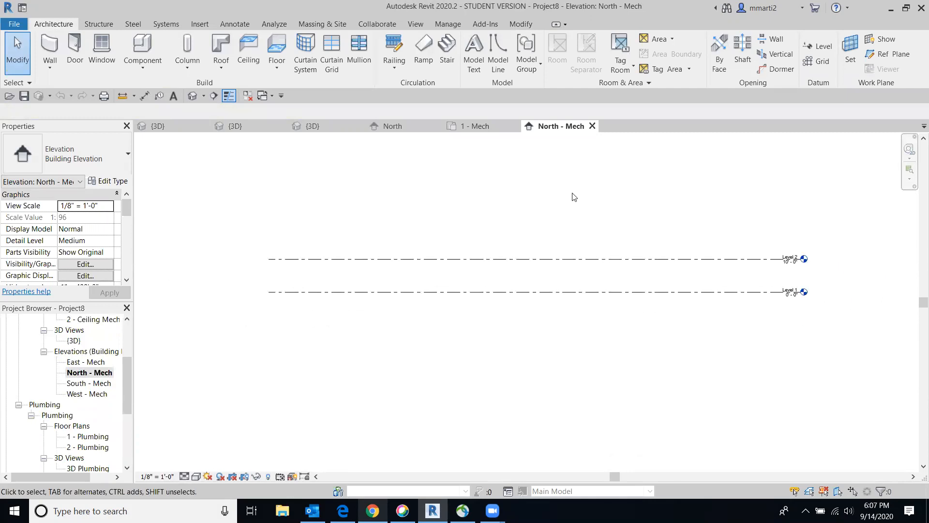
left_click_drag(829, 221, 757, 321)
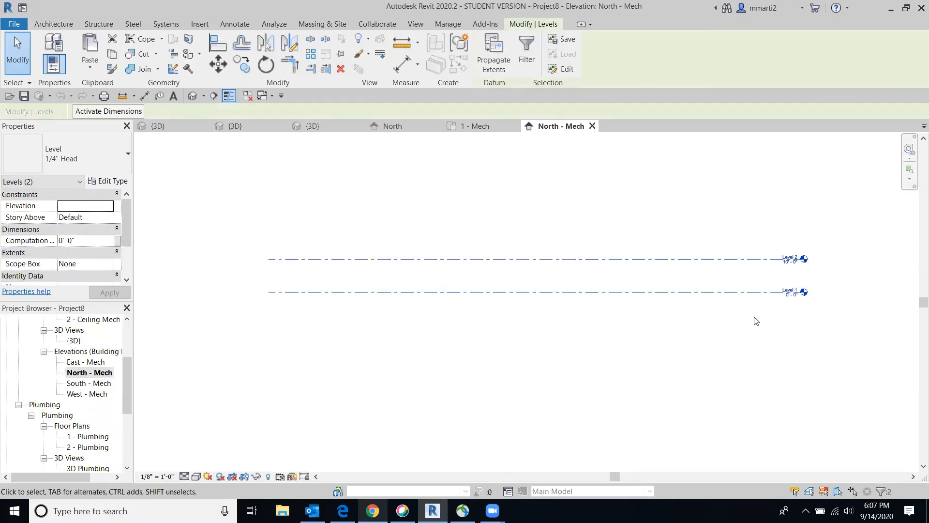
key("Delete")
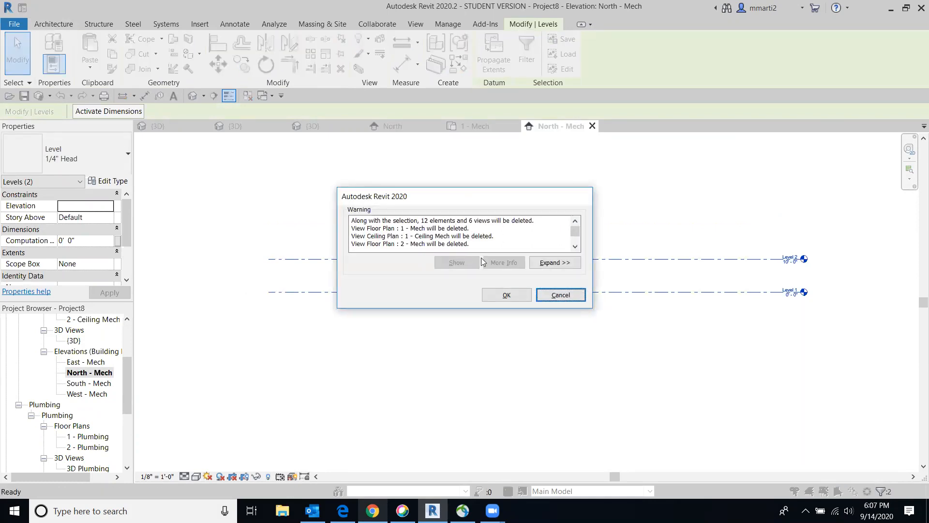
left_click(514, 296)
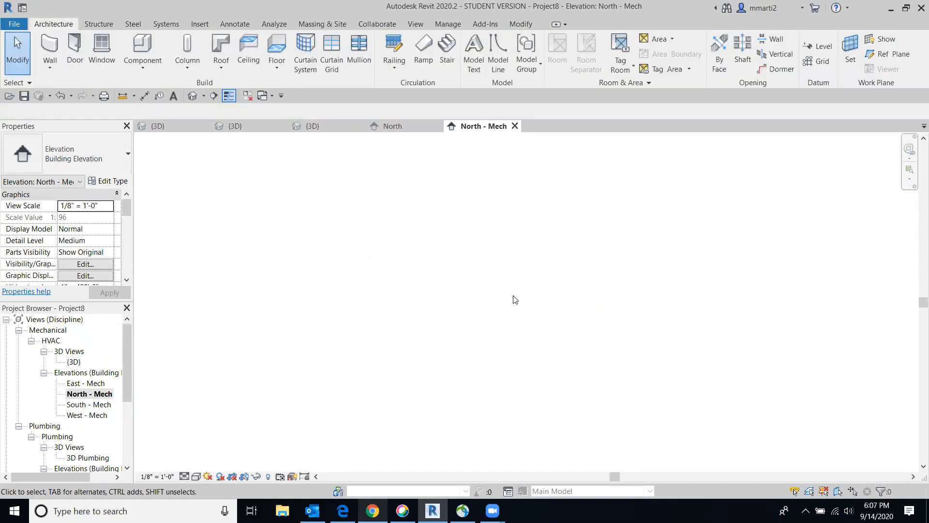
Paste the copied building and levels into the North - Mech elevation, accepting the duplicate types, and place them in the view
left_click(520, 23)
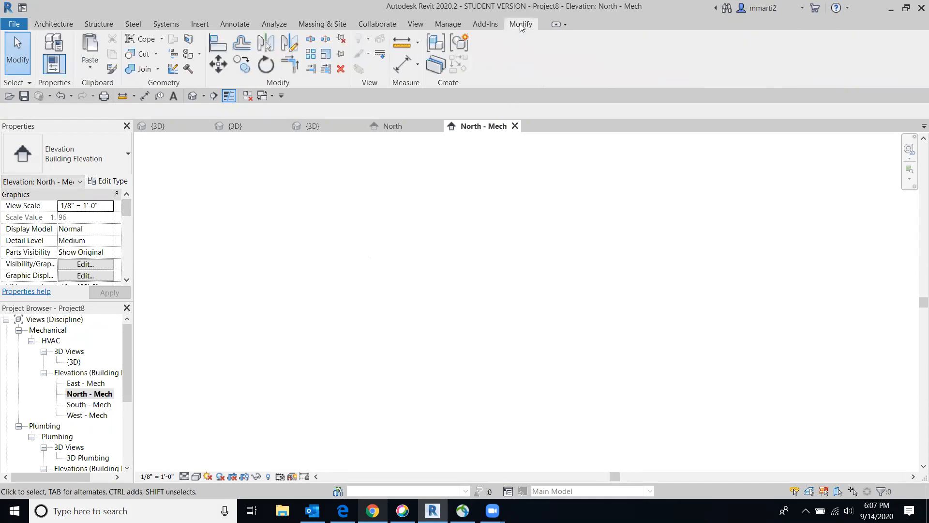
left_click(90, 49)
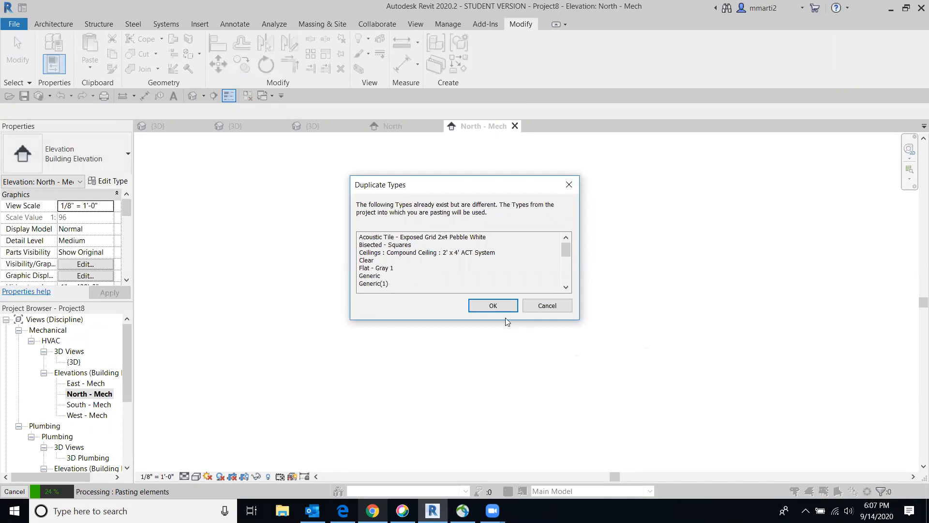
left_click(493, 305)
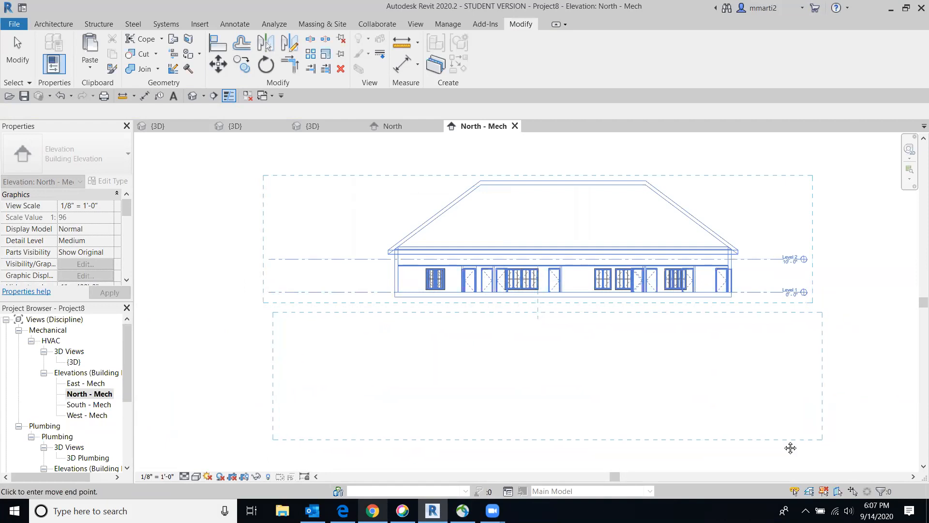
middle_click_drag(789, 446, 687, 342)
middle_click_drag(629, 259, 641, 419)
scroll(641, 419, "up", 1)
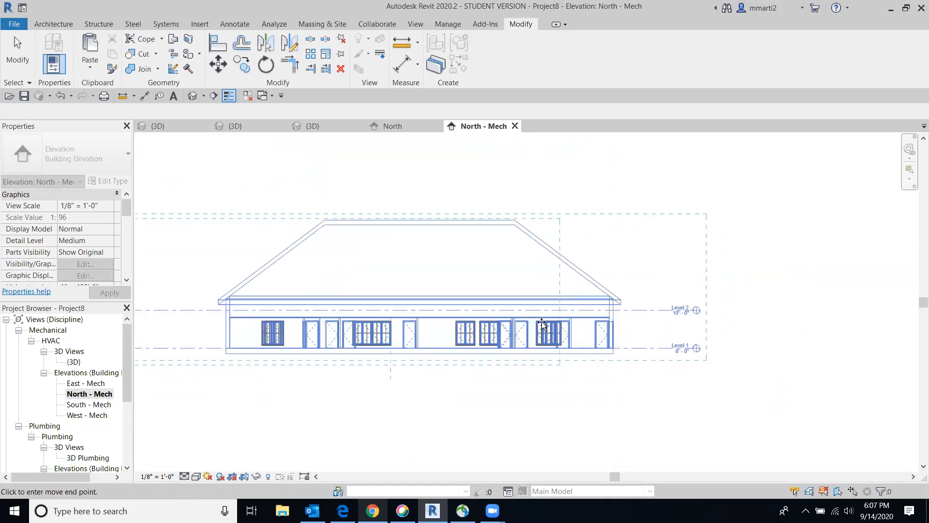
left_click(702, 358)
scroll(678, 328, "up", 4)
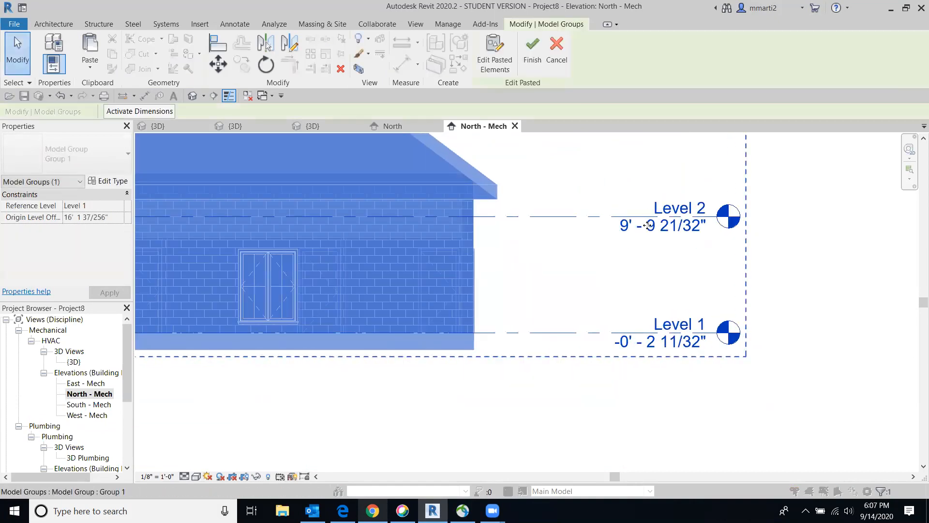
left_click(846, 258)
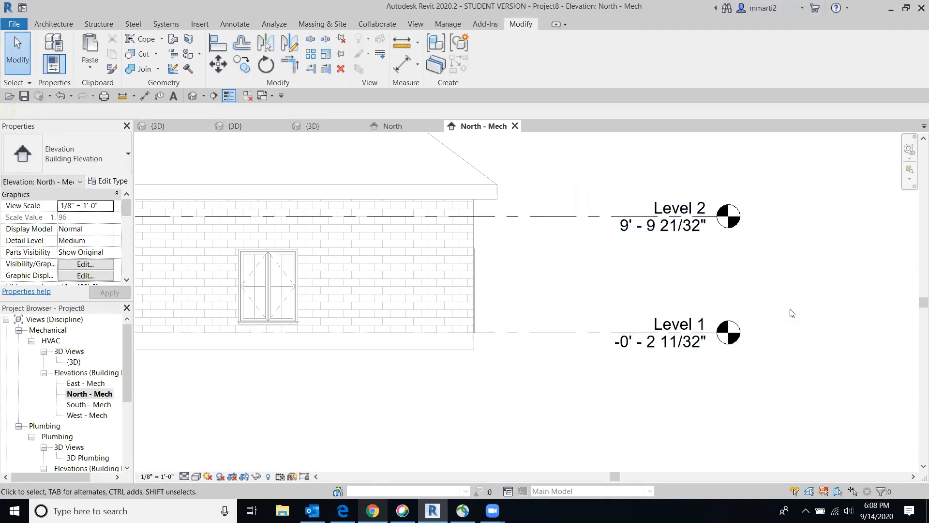
Set the elevation of Level 2 to 10' in the North - Mech elevation
left_click(630, 232)
left_click(628, 233)
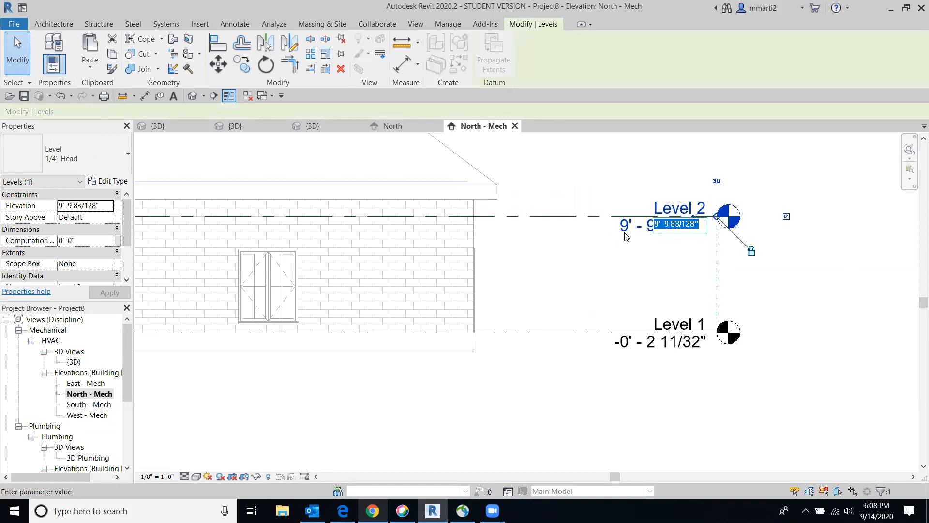
type("10")
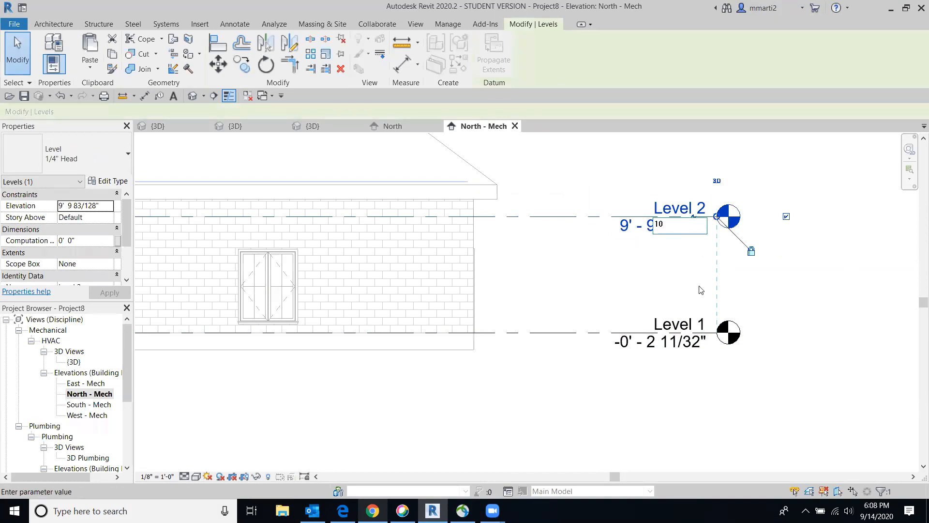
key("Return")
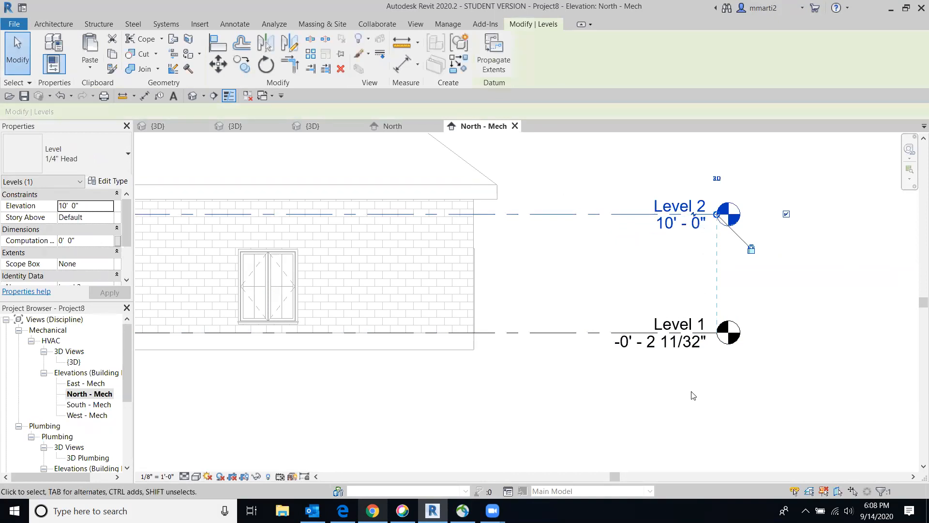
Set the elevation of Level 1 to 0' and clear the selection
left_click(653, 349)
left_click(653, 344)
type("0")
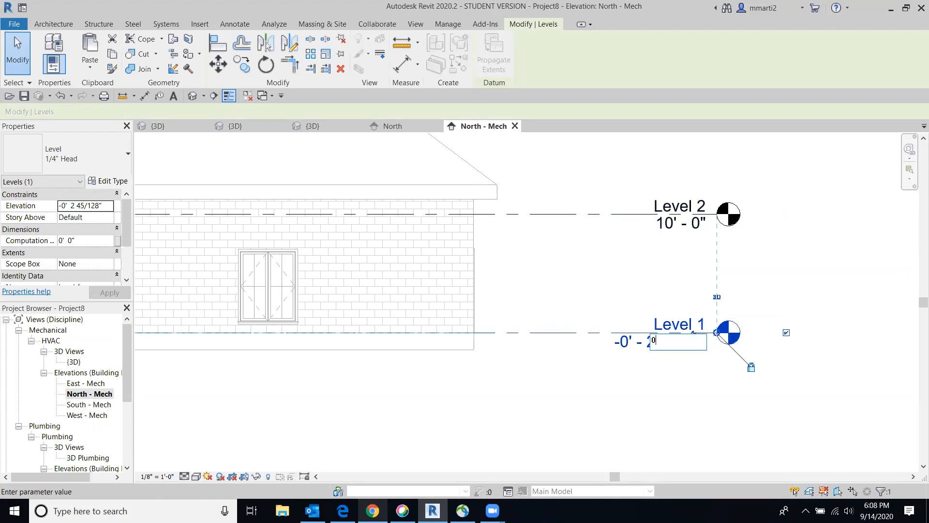
key("Return")
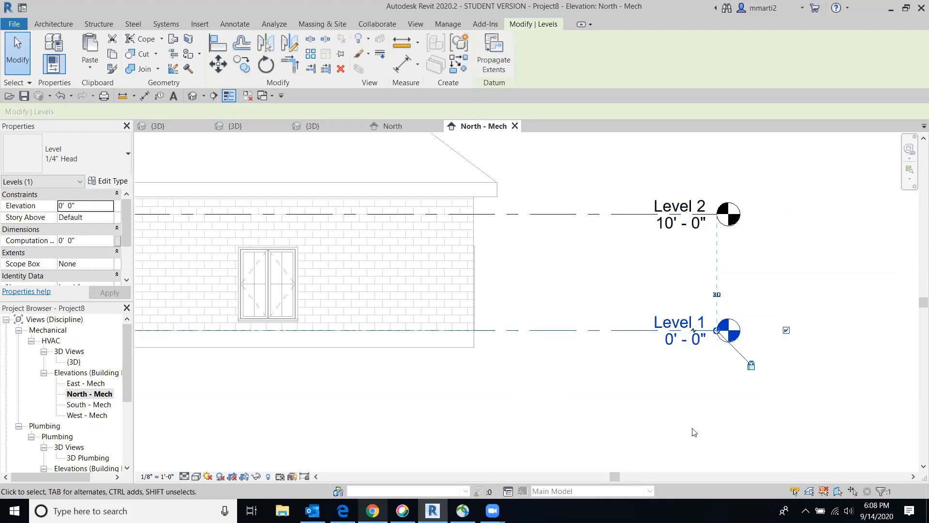
left_click(507, 398)
scroll(537, 372, "down", 4)
middle_click_drag(618, 215, 683, 186)
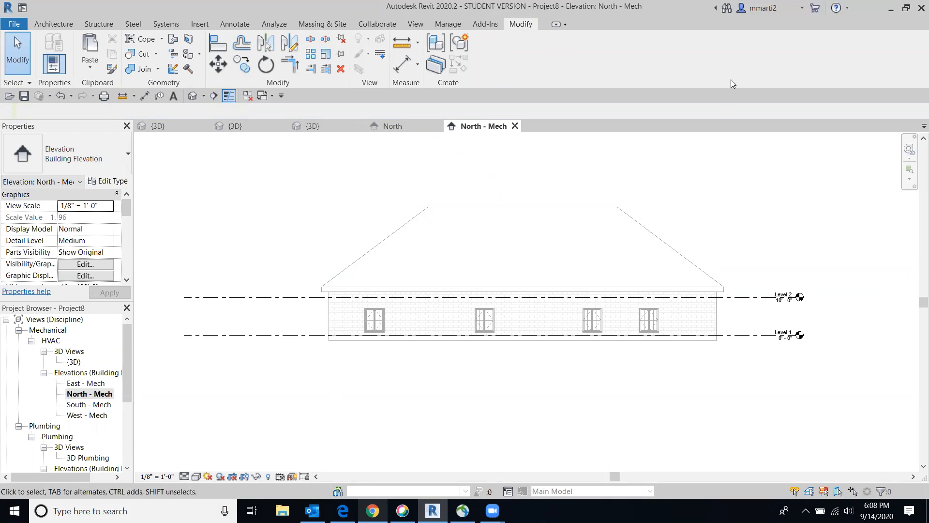
Create new floor plan views for both Level 1 and Level 2
left_click(416, 25)
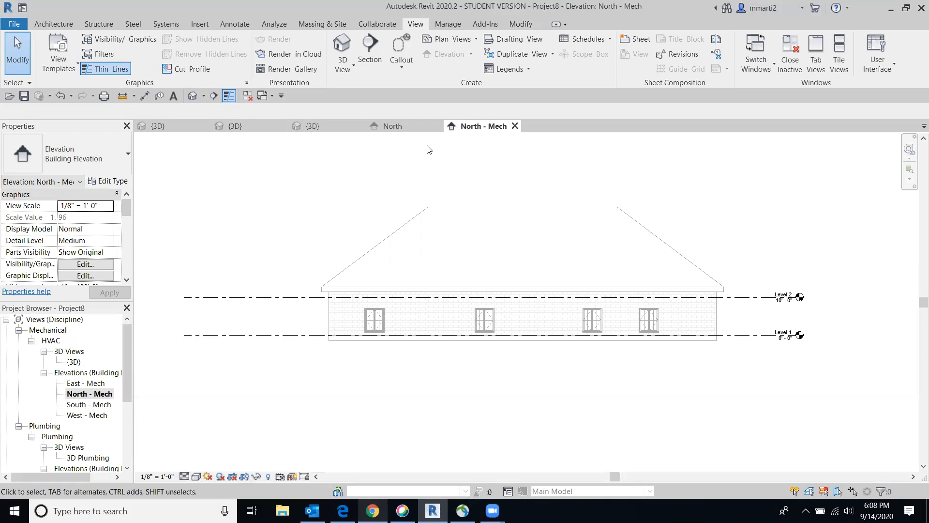
left_click(453, 41)
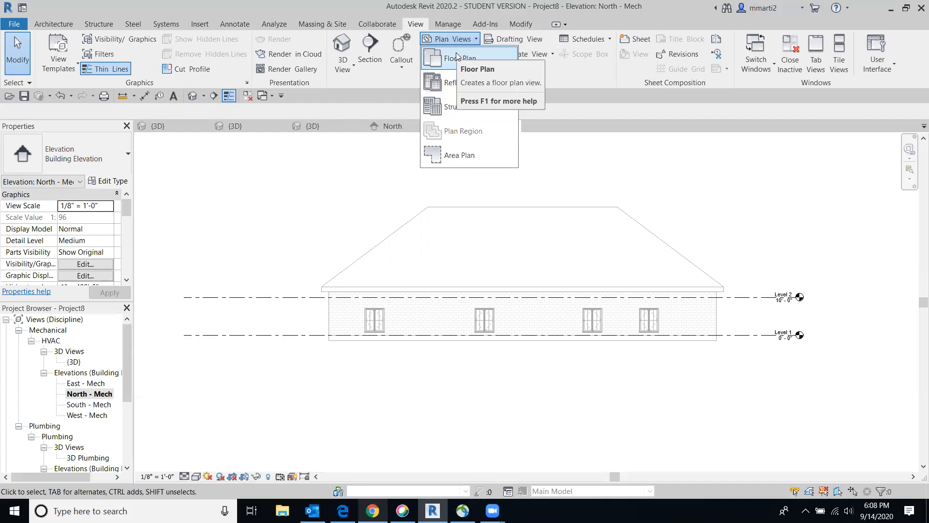
left_click(457, 57)
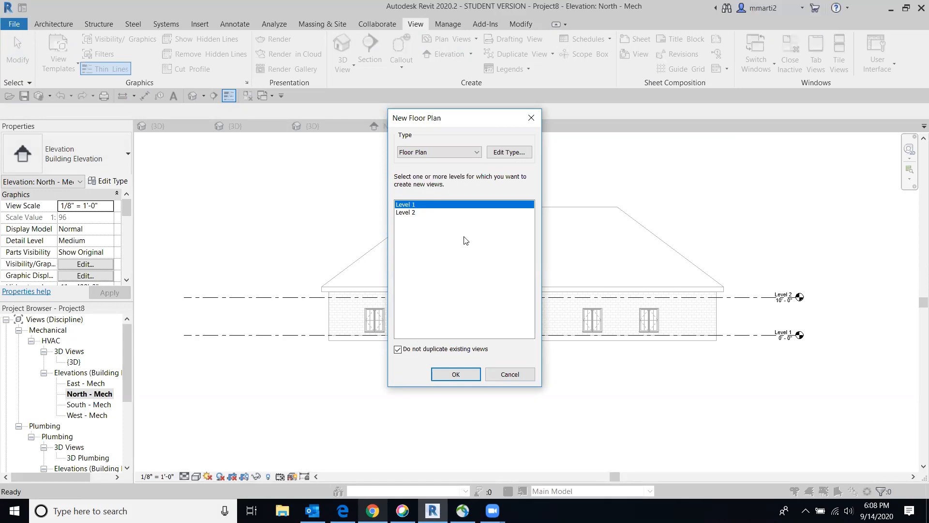
left_click(413, 212, "shift")
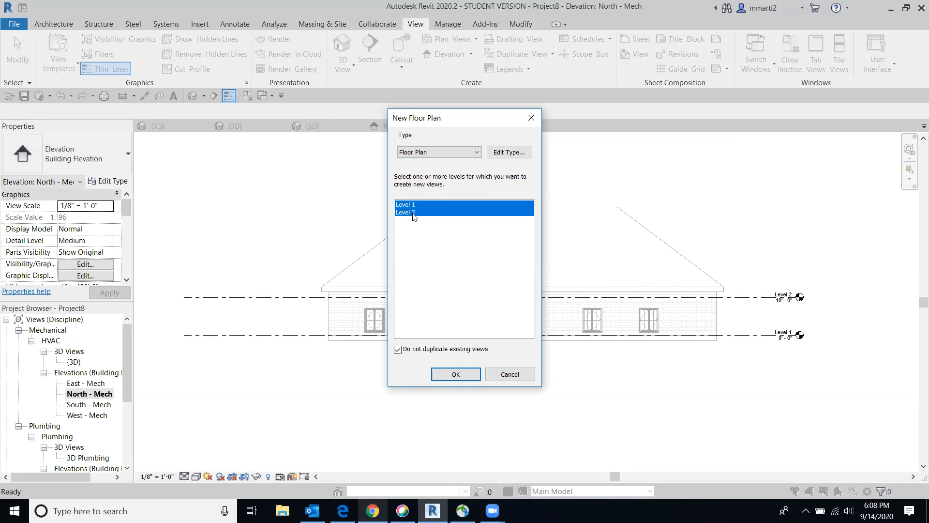
left_click(455, 374)
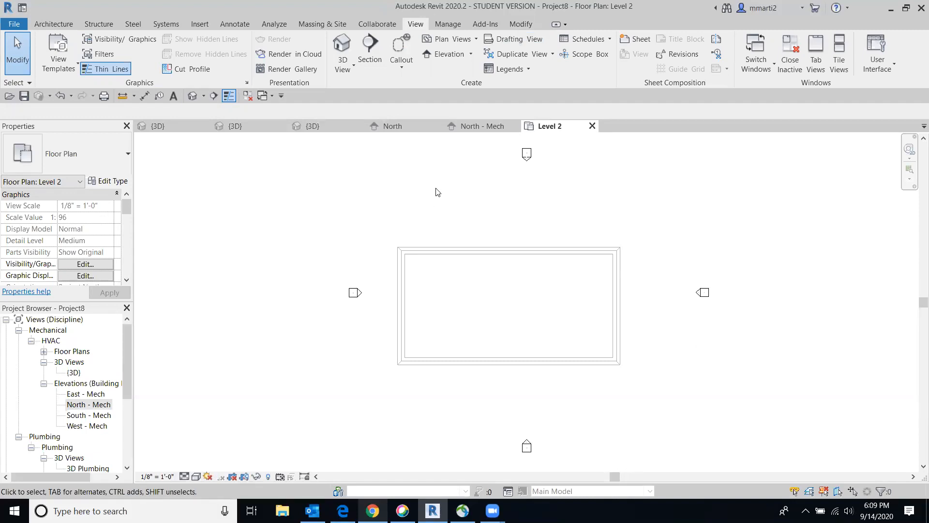
Create new reflected ceiling plan views for both Level 1 and Level 2
left_click(450, 39)
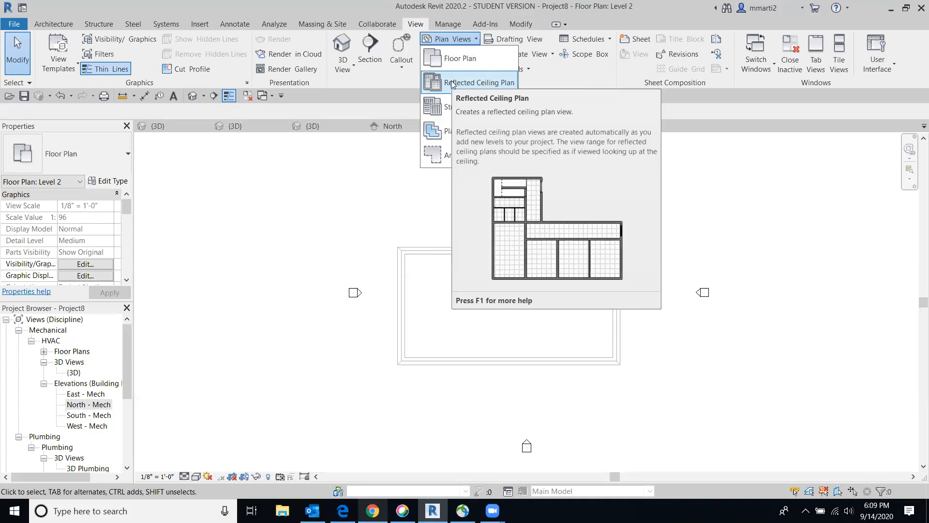
left_click(453, 83)
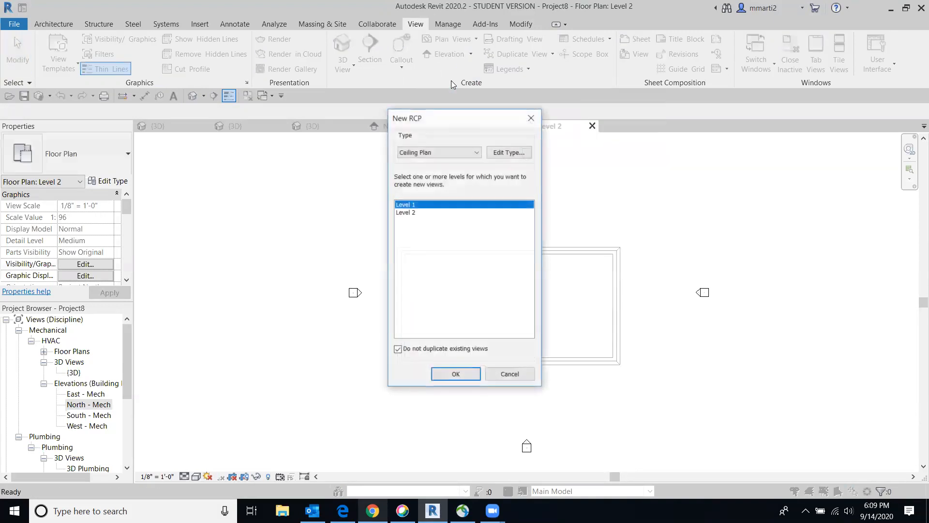
left_click(407, 213, "shift")
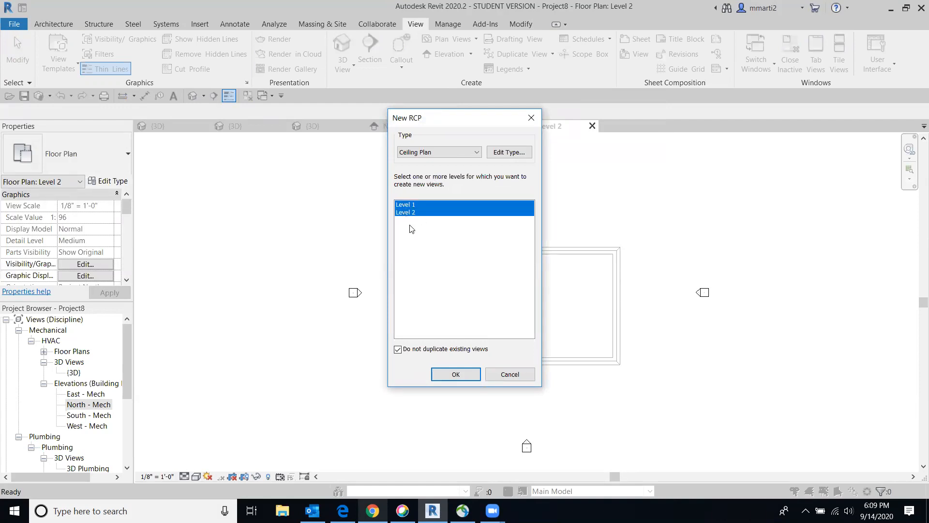
left_click(453, 373)
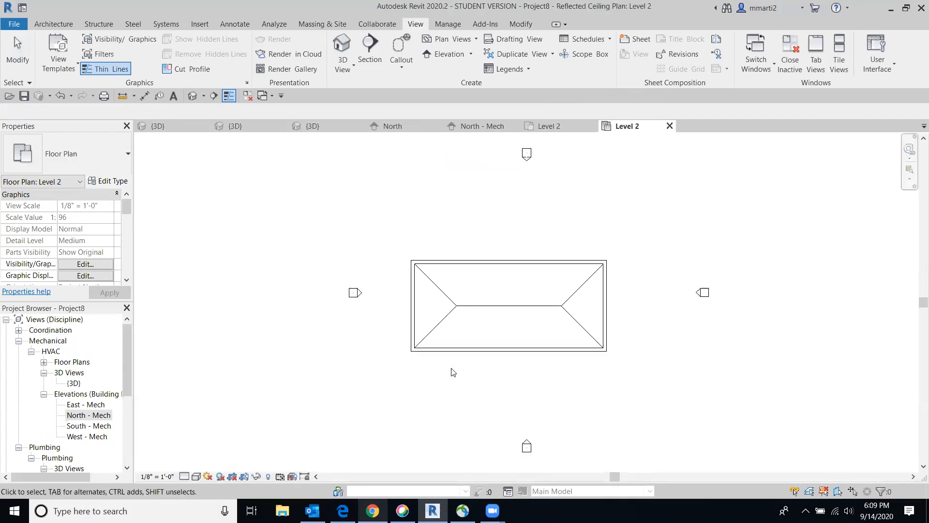
Open the mechanical HVAC floor plan of Level 1 and examine the building's room layout
left_click(44, 362)
double_click(72, 373)
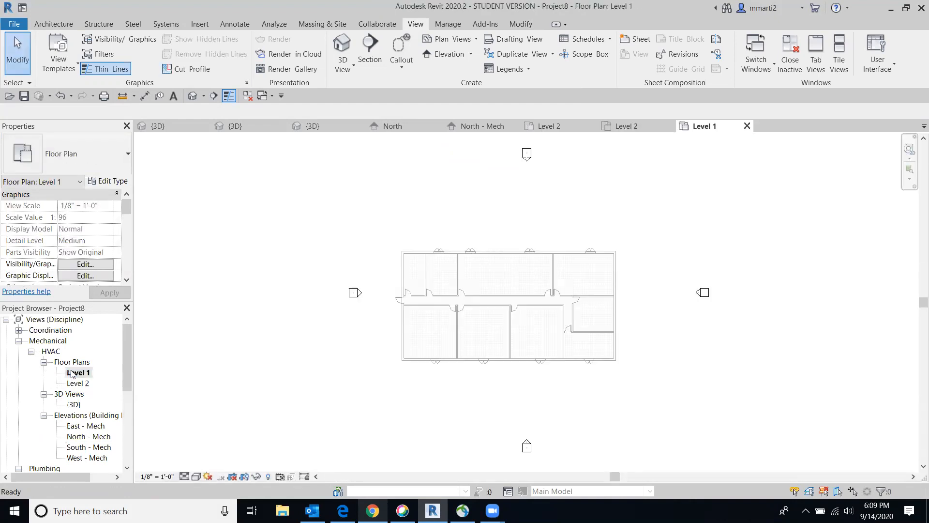
scroll(491, 323, "up", 5)
scroll(490, 323, "down", 3)
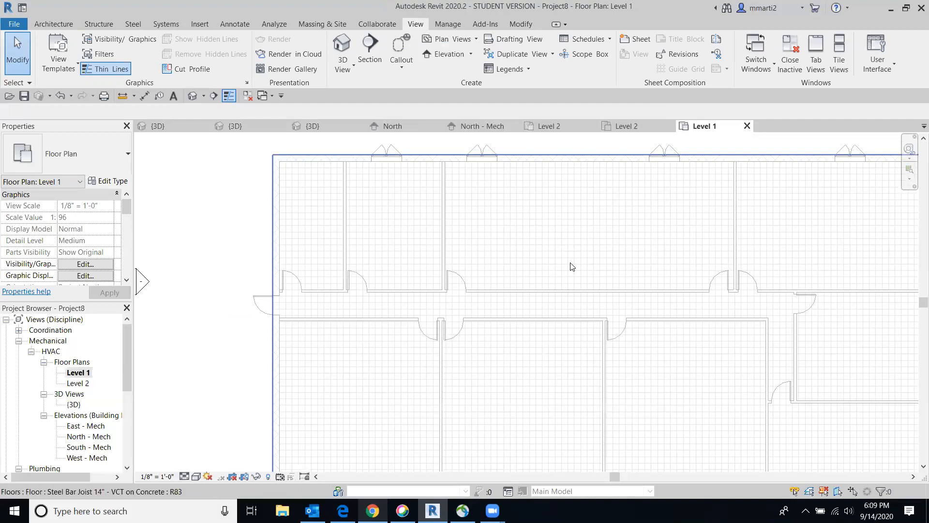
middle_click_drag(606, 291, 556, 204)
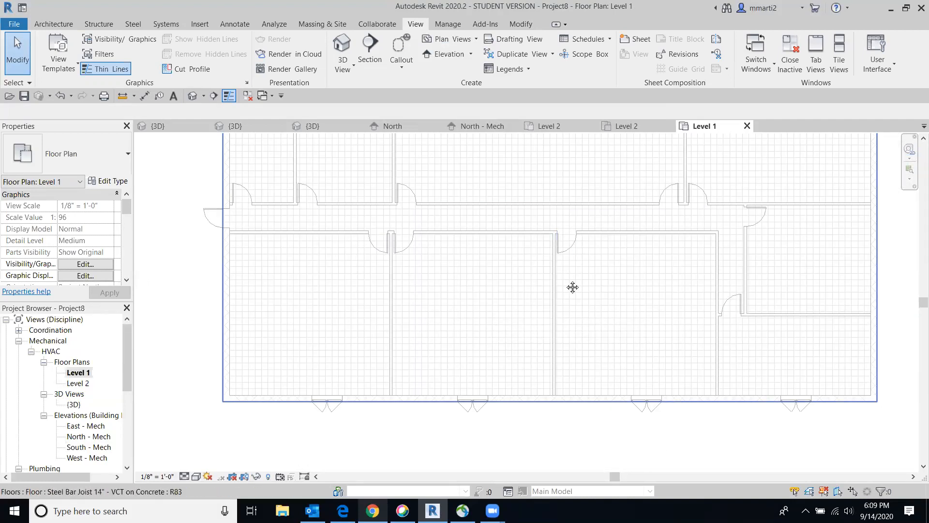
scroll(573, 286, "down", 1)
middle_click_drag(573, 287, 520, 385)
middle_click_drag(708, 325, 728, 299)
scroll(728, 304, "down", 1)
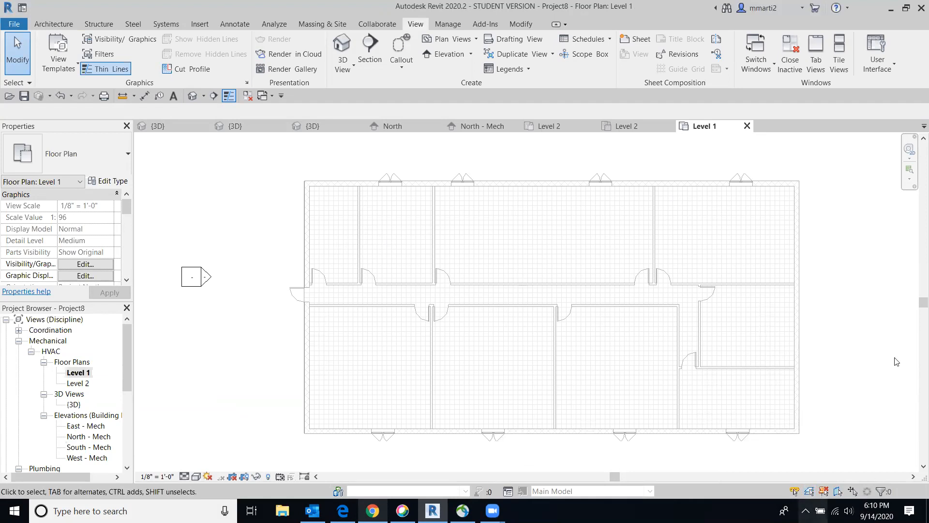
left_click(798, 308)
left_click(887, 344)
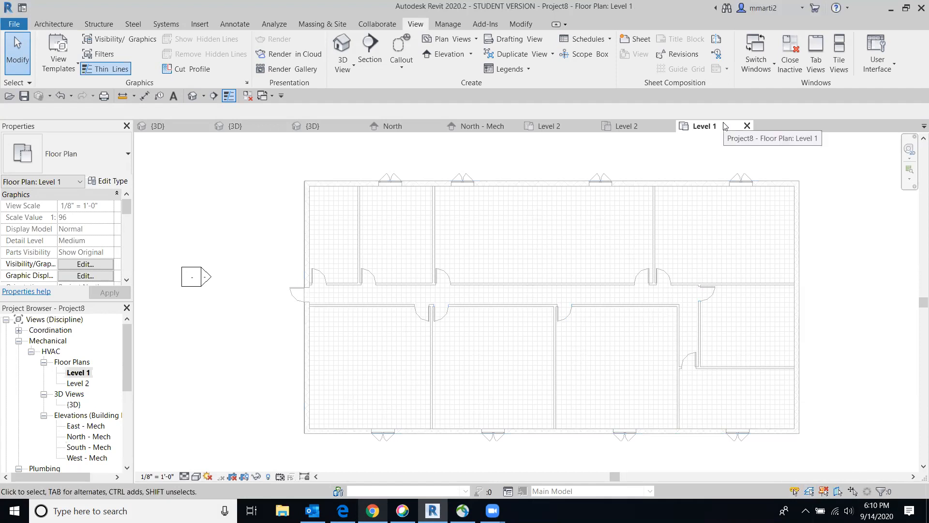
scroll(881, 324, "down", 3)
mouse_move(823, 309)
middle_mouse_down()
mouse_move(782, 296)
mouse_move(712, 332)
middle_mouse_up()
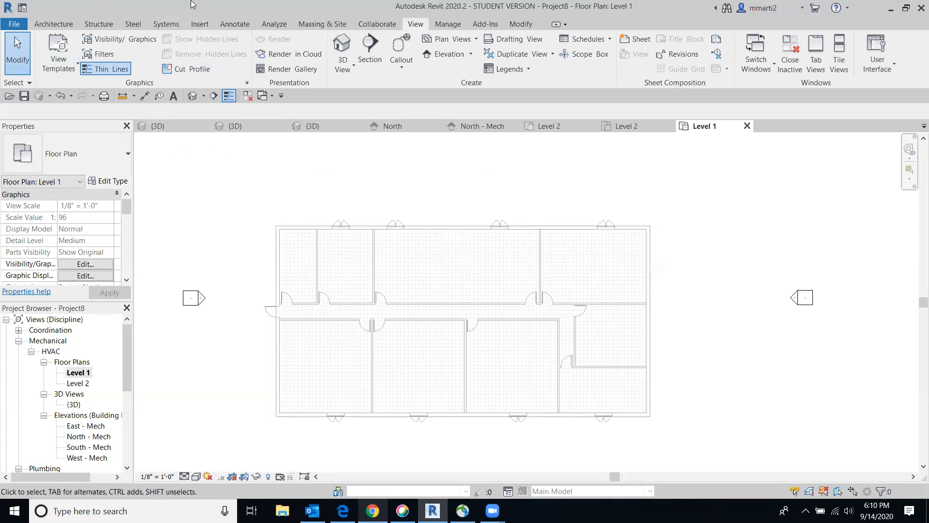
Place an Air Handling Unit - Split System - Vertical, type 07, in the southeast corner room, about 16' 6" from the east wall
left_click(167, 24)
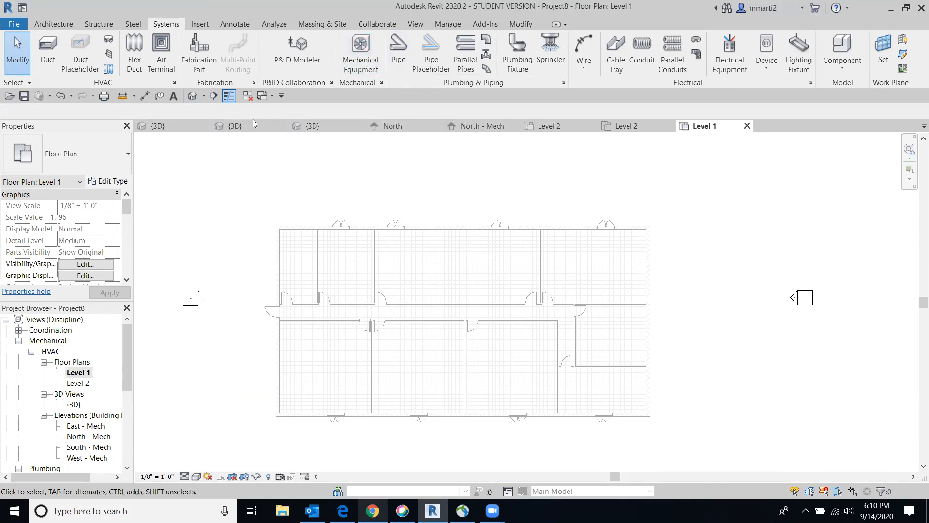
left_click(367, 68)
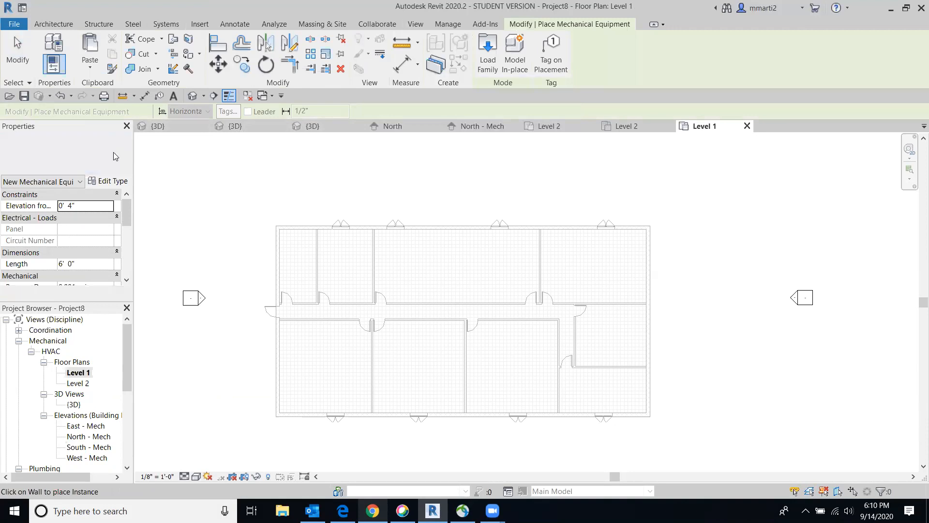
left_click(114, 156)
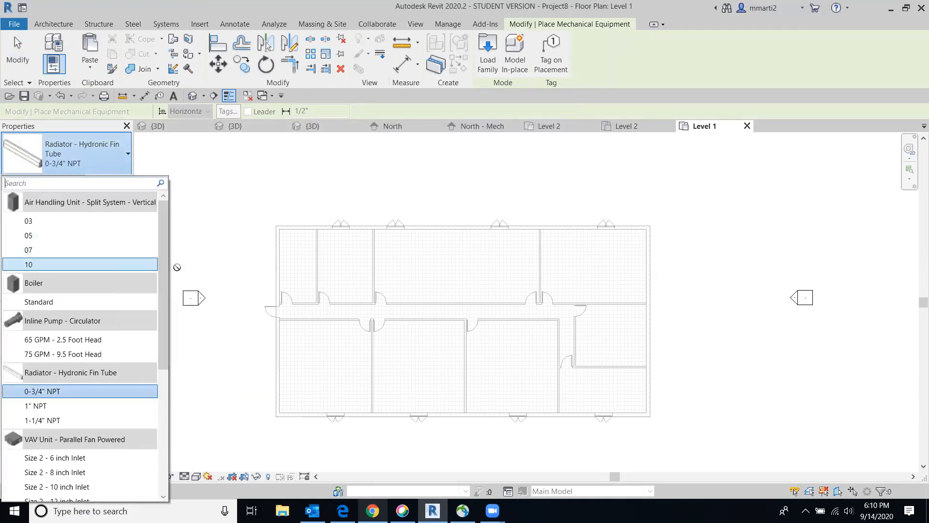
left_click_drag(166, 287, 179, 223)
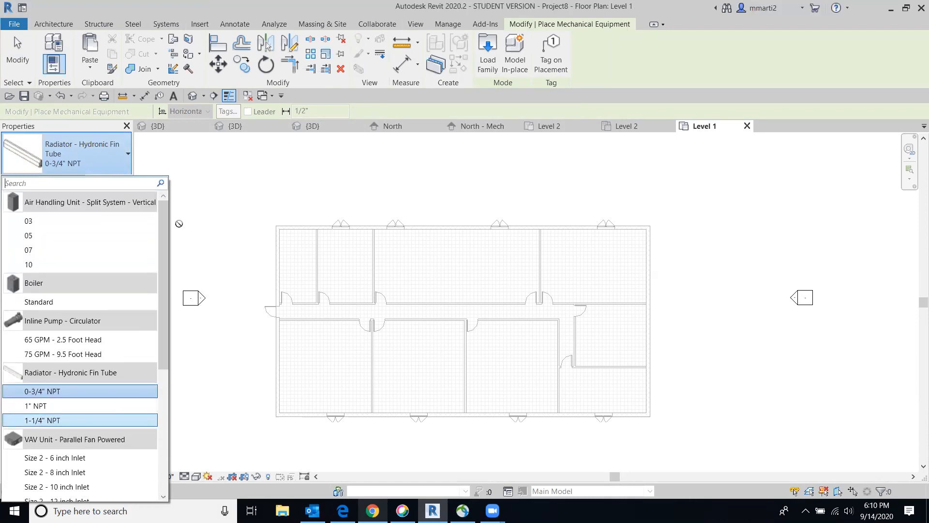
mouse_move(32, 252)
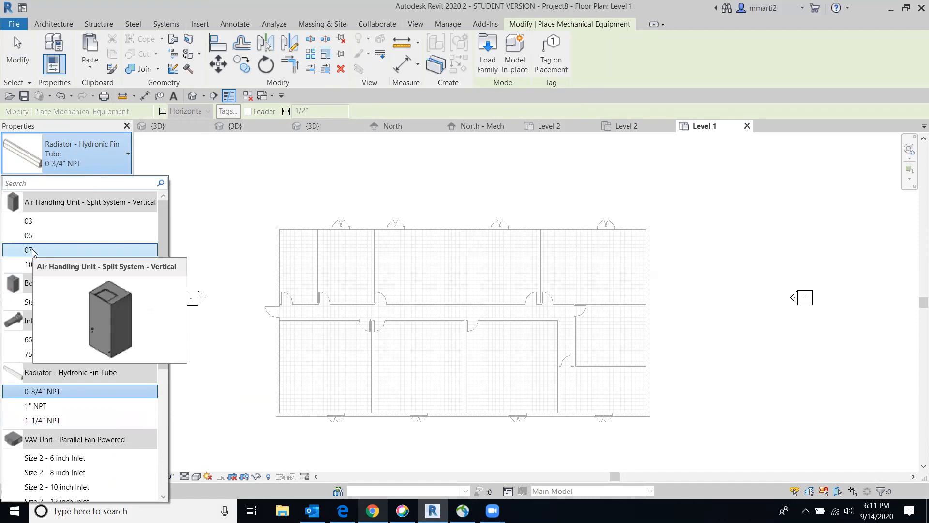
left_click(32, 251)
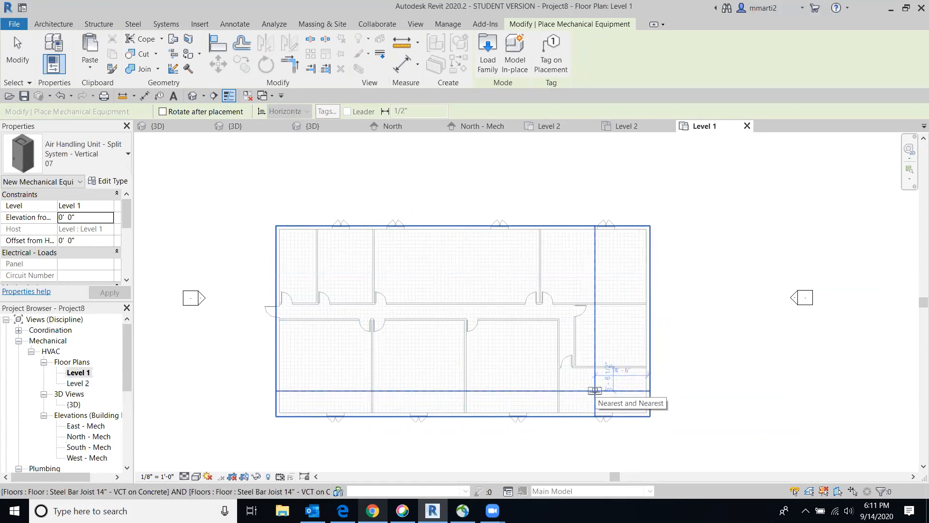
scroll(596, 391, "up", 4)
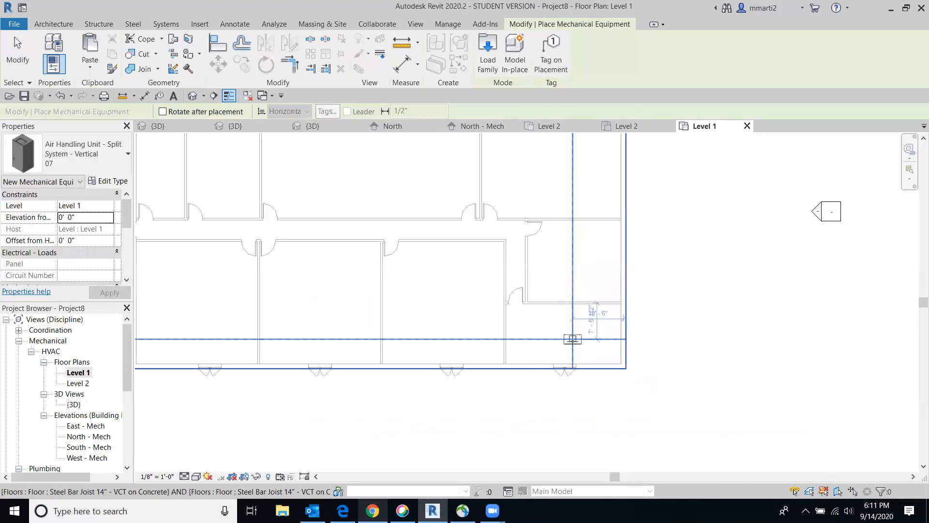
scroll(573, 339, "up", 3)
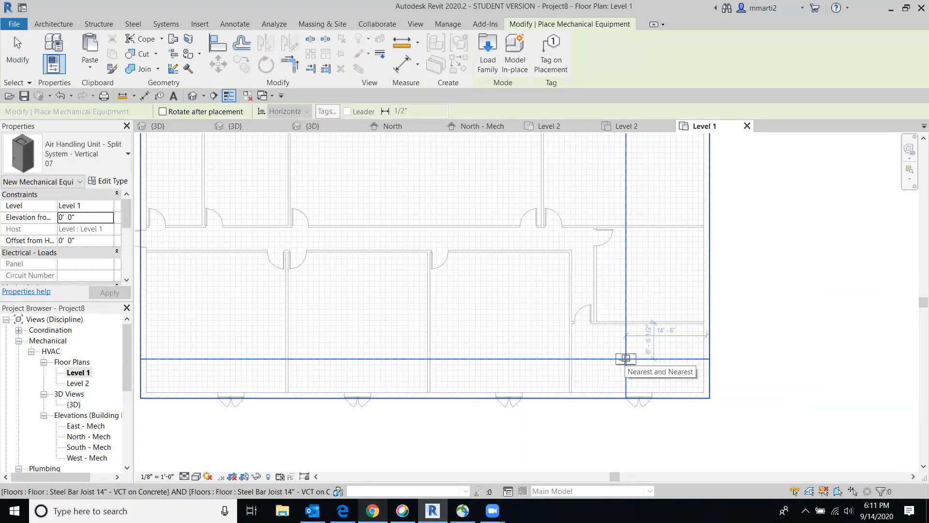
left_click(615, 358)
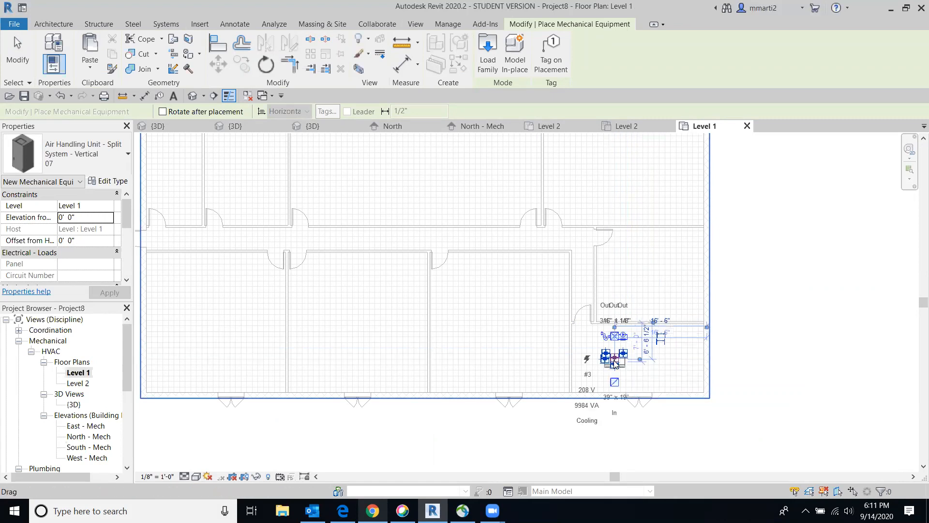
key("Escape")
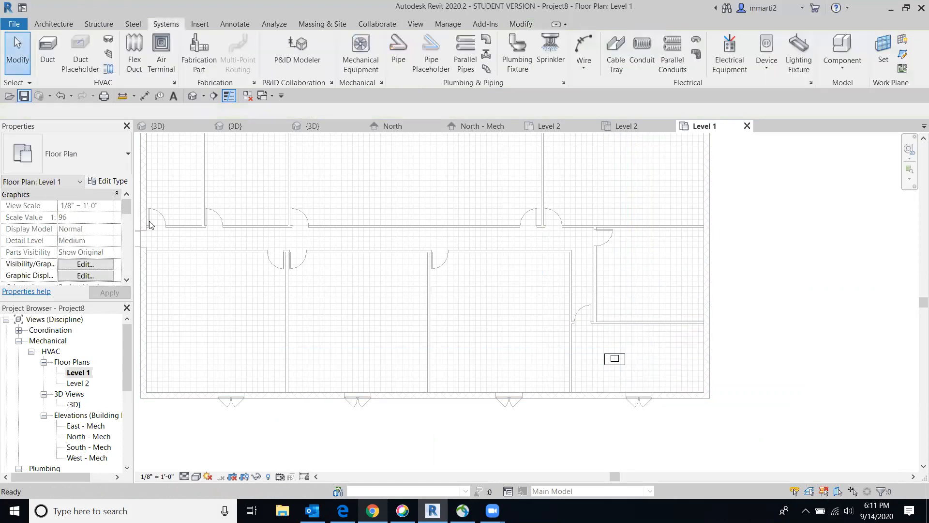
Open the 3D view and inspect the air handling unit inside the building from the right side and from above
left_click(193, 95)
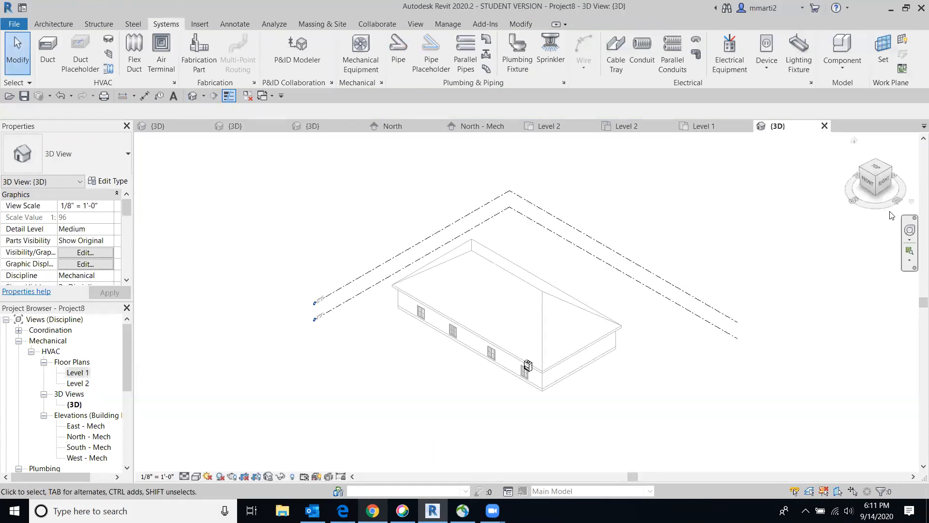
left_click(875, 187)
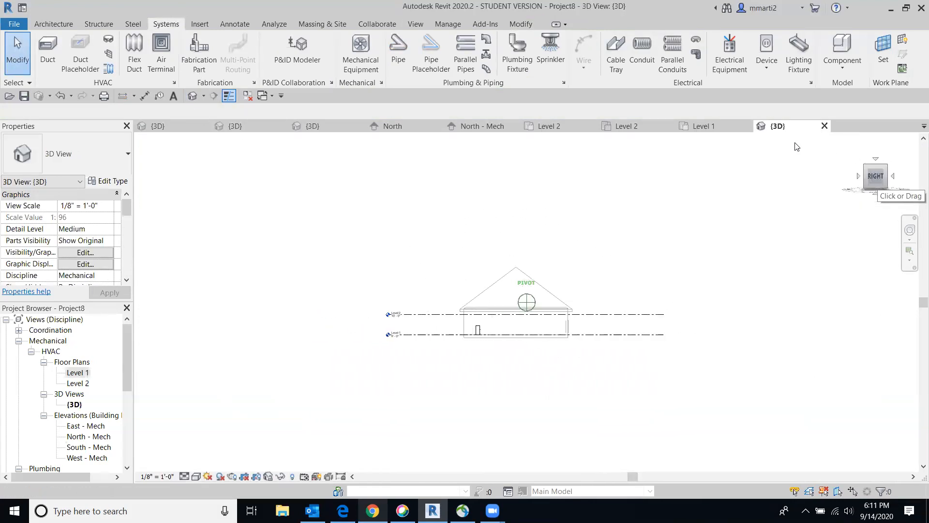
left_click_drag(813, 162, 177, 217)
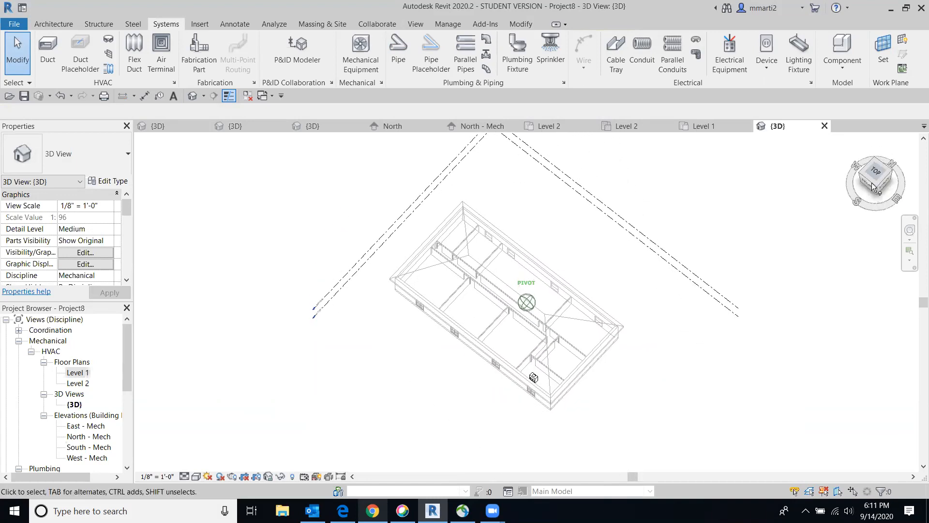
Return to the Level 1 floor plan and focus on the air handling unit
double_click(79, 375)
scroll(718, 340, "up", 5)
scroll(724, 332, "up", 2)
middle_click_drag(525, 286, 628, 299)
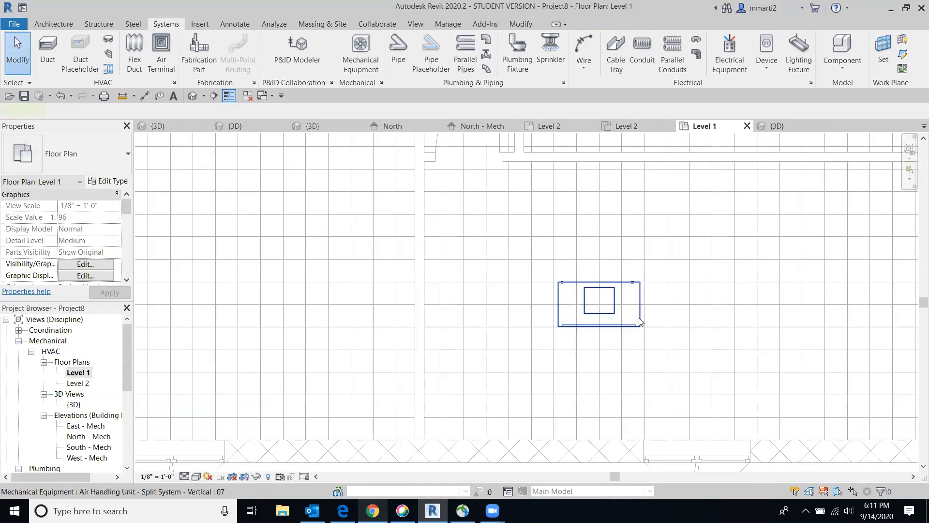
Rotate the air handling unit by three quarter turns so its 39" x 19" inlet faces west
left_click(640, 322)
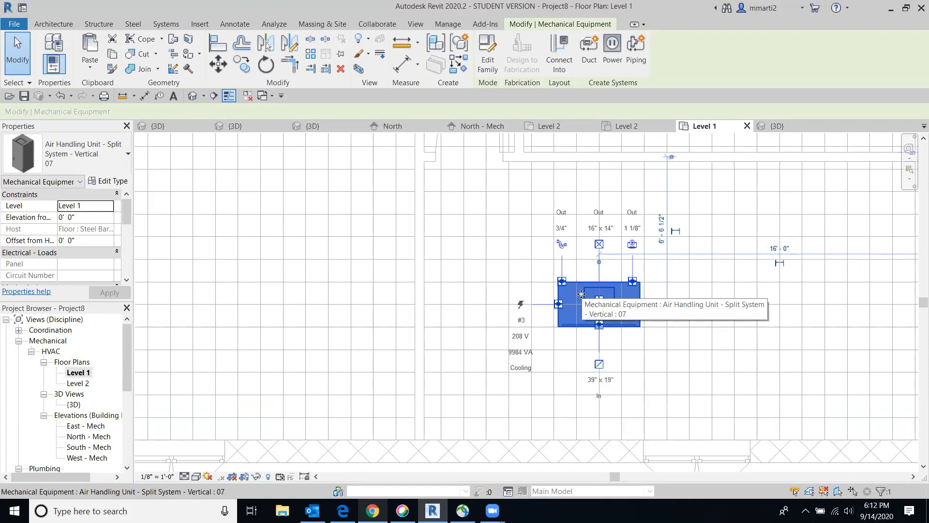
key("space")
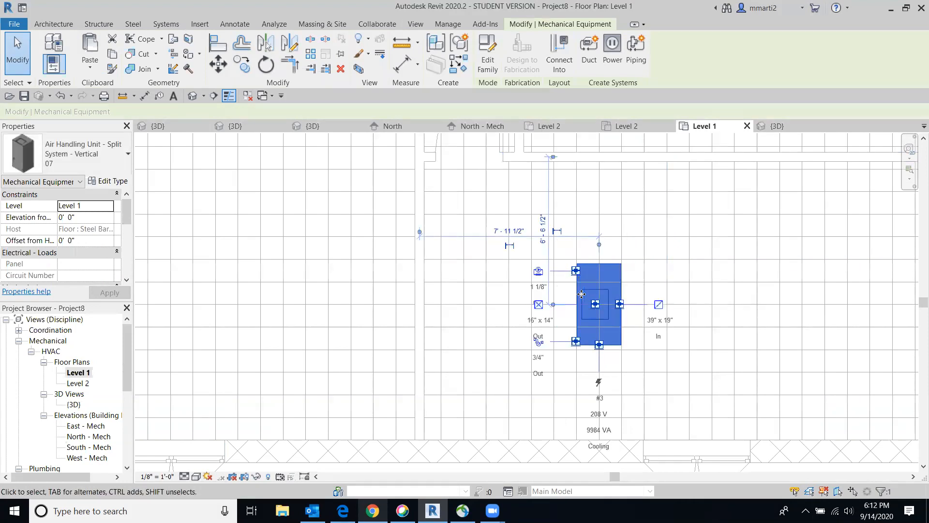
key("space")
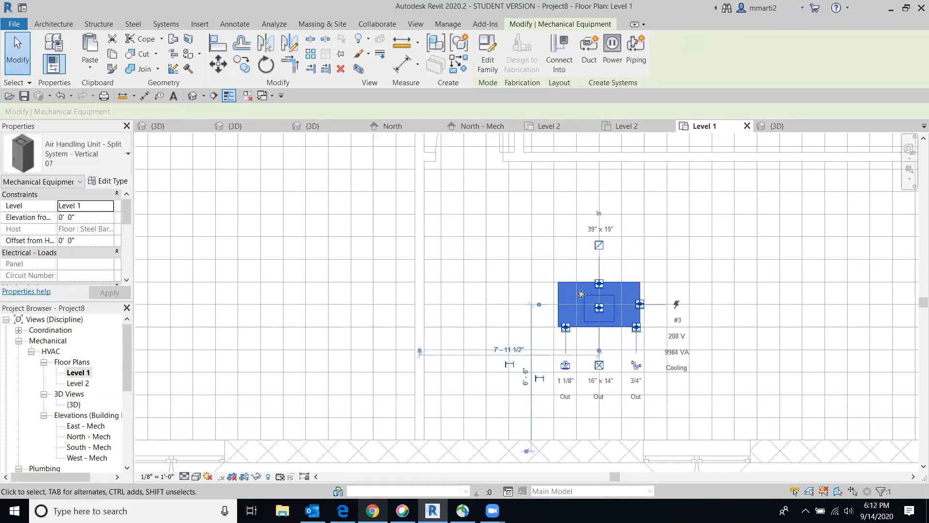
key("space")
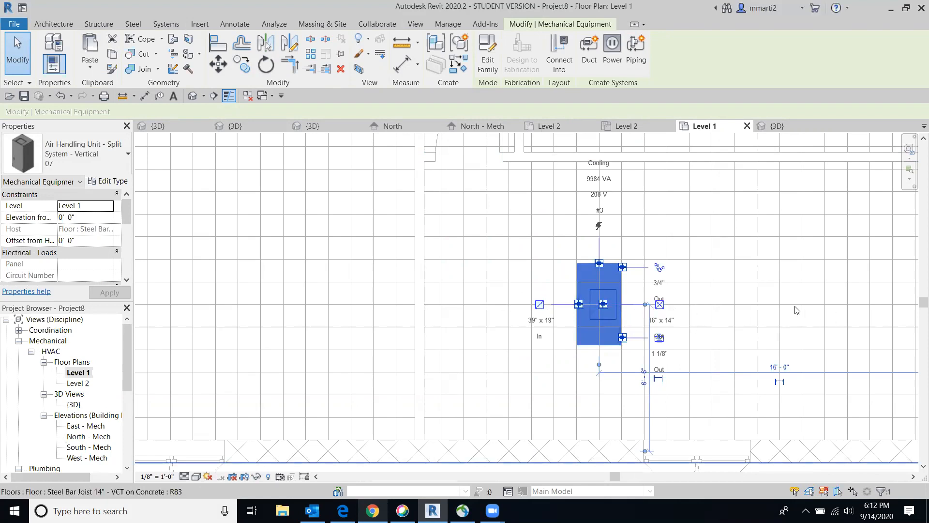
scroll(797, 310, "down", 3)
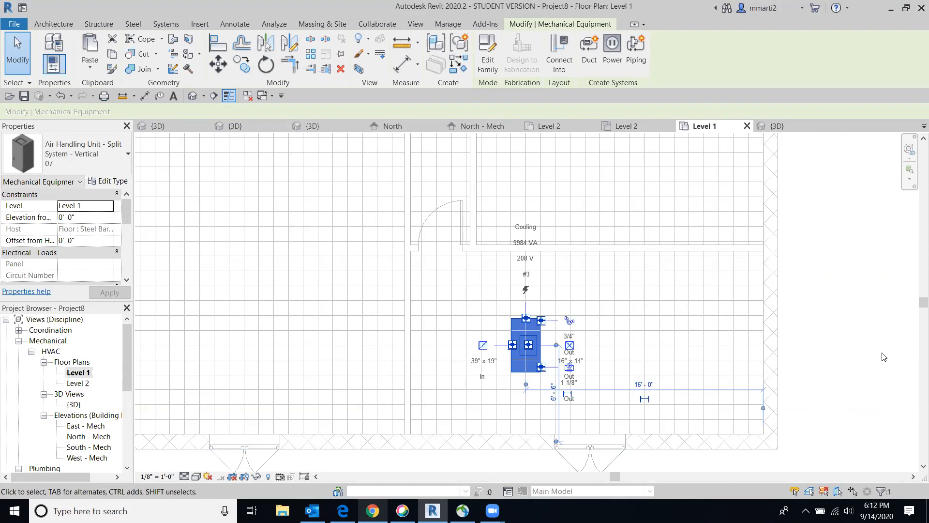
scroll(848, 352, "down", 3)
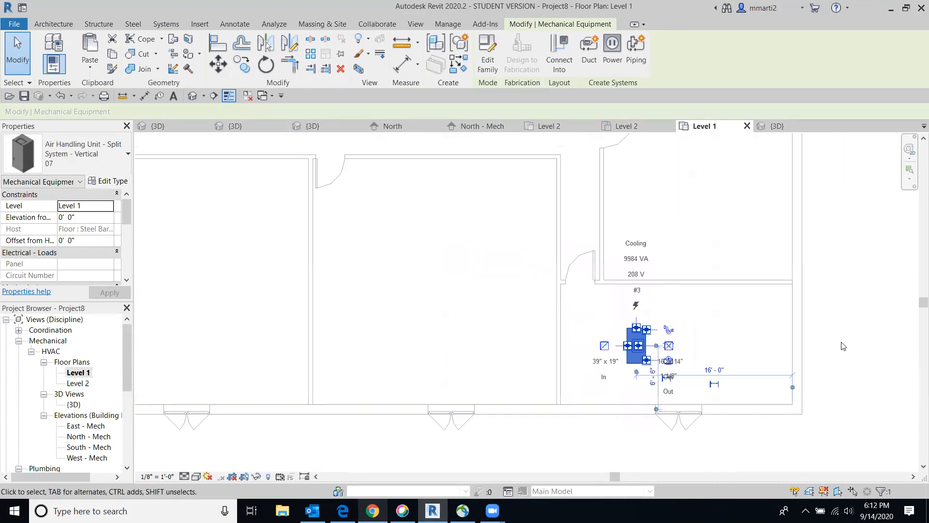
left_click(848, 342)
Place a Supply Diffuser 24 x 24 Face 12 x 12 Connection in the southwest room at 0' 0" elevation
scroll(265, 412, "down", 3)
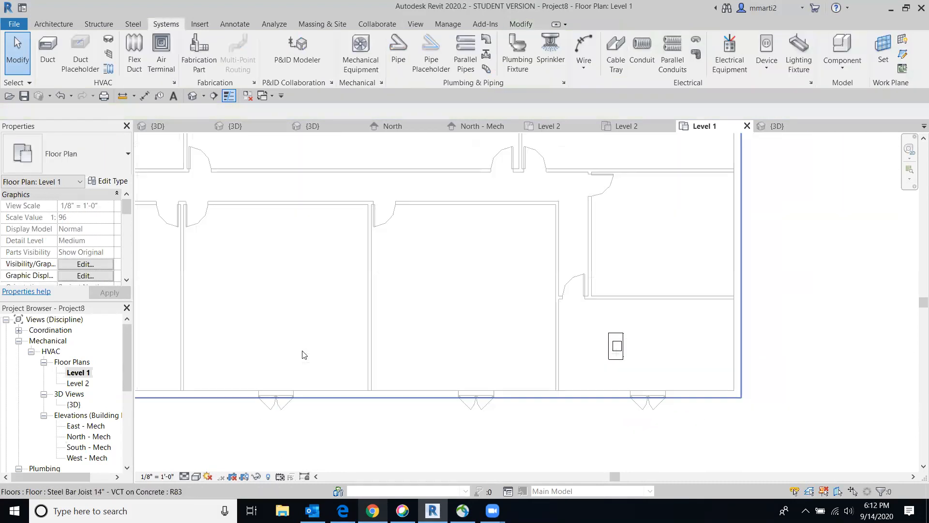
middle_click_drag(426, 319, 526, 359)
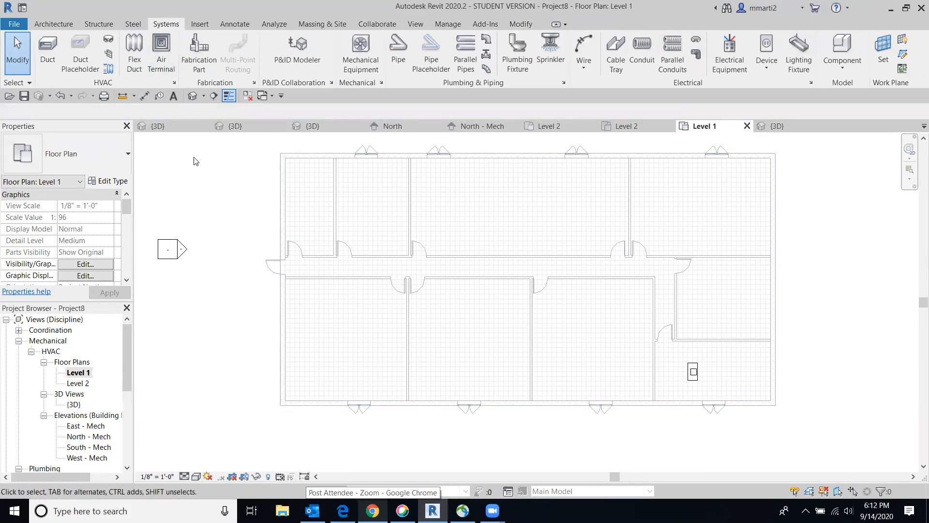
left_click(162, 43)
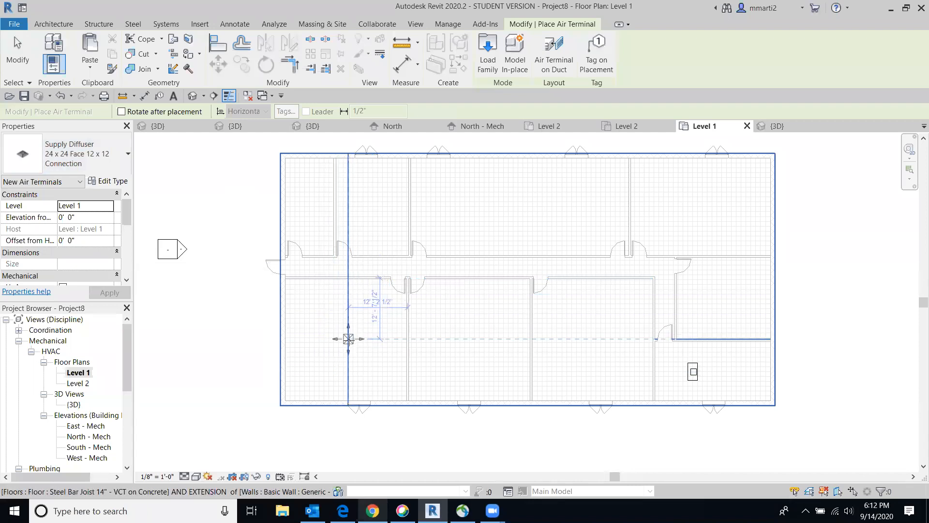
left_click(25, 67)
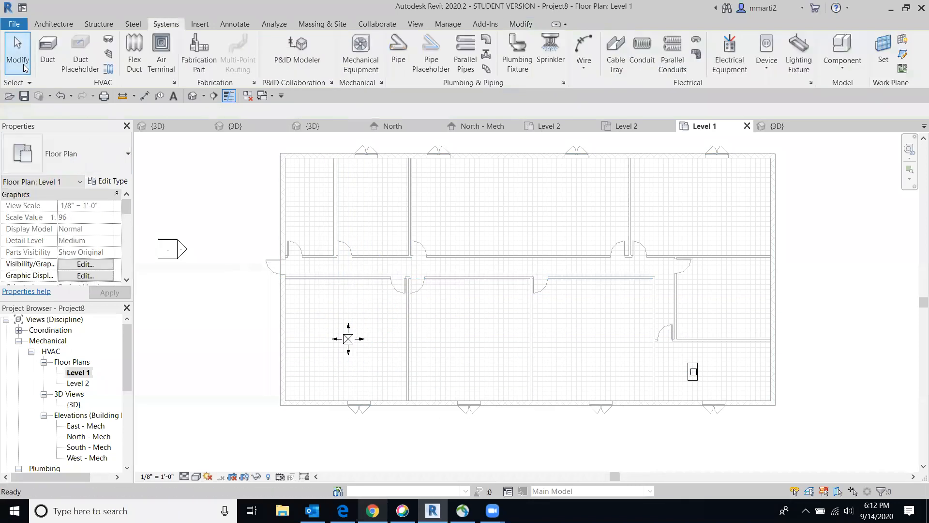
Check the diffuser's height from the front in the 3D view and delete it
left_click(192, 96)
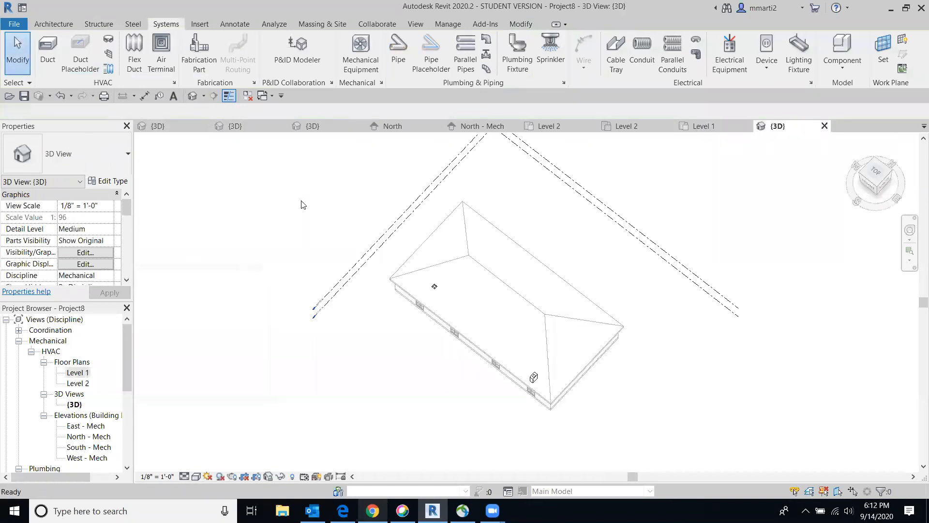
left_click(867, 186)
scroll(190, 402, "up", 3)
scroll(190, 402, "up", 4)
middle_click_drag(235, 345, 718, 394)
scroll(718, 394, "down", 4)
middle_click_drag(671, 351, 380, 452)
scroll(380, 451, "up", 1)
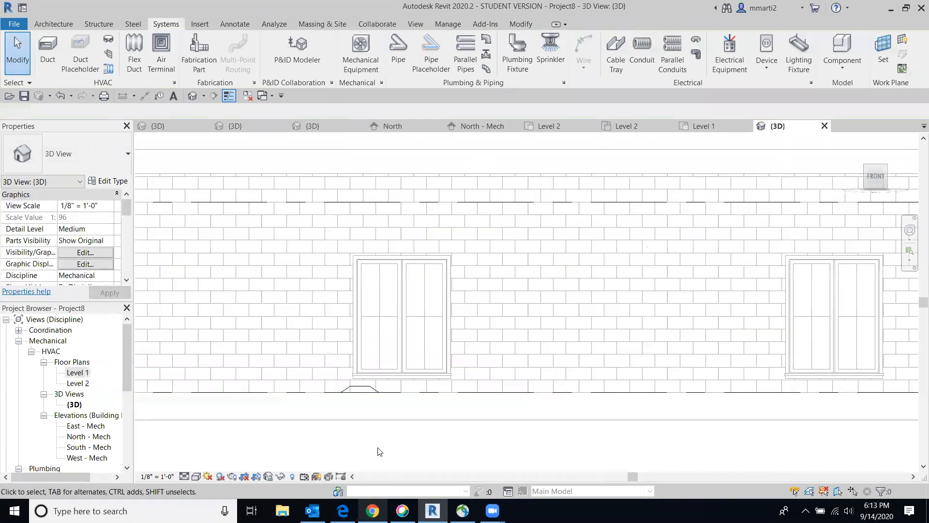
left_click(359, 391)
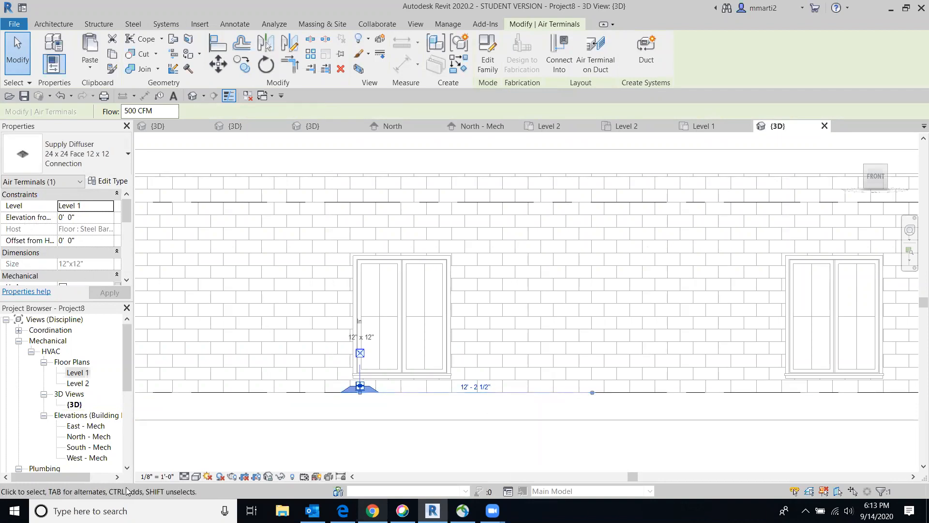
key("Escape")
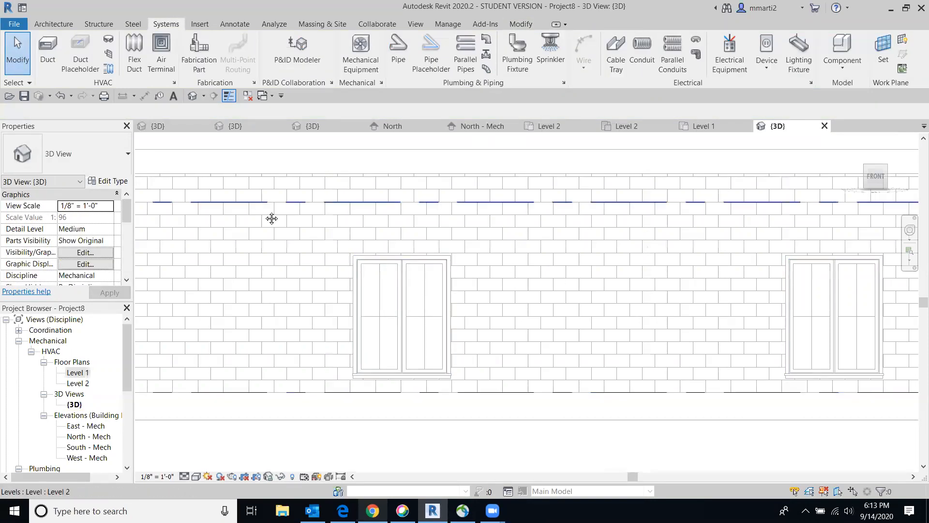
Temporarily hide the front exterior wall (Exterior 1' mcm) in the 3D view using Hide Element
middle_click_drag(272, 219, 484, 207)
scroll(484, 208, "down", 1)
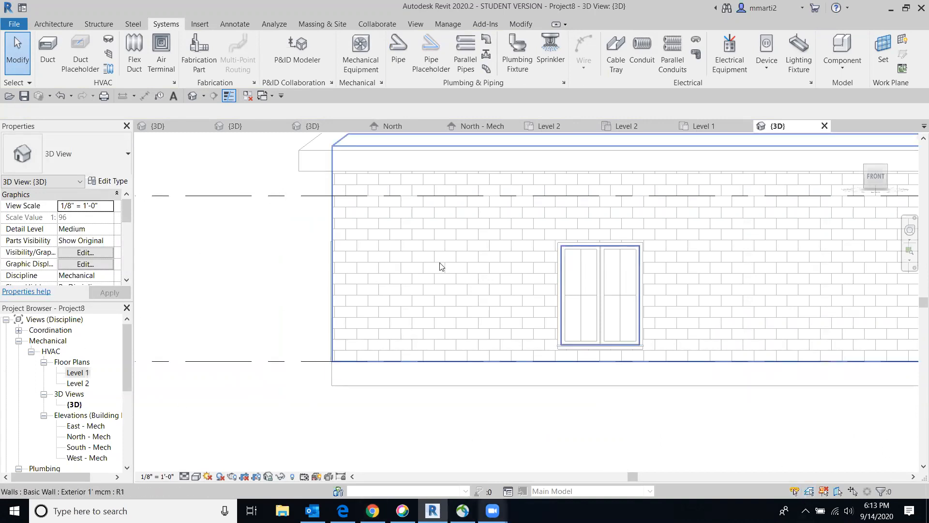
left_click(438, 289)
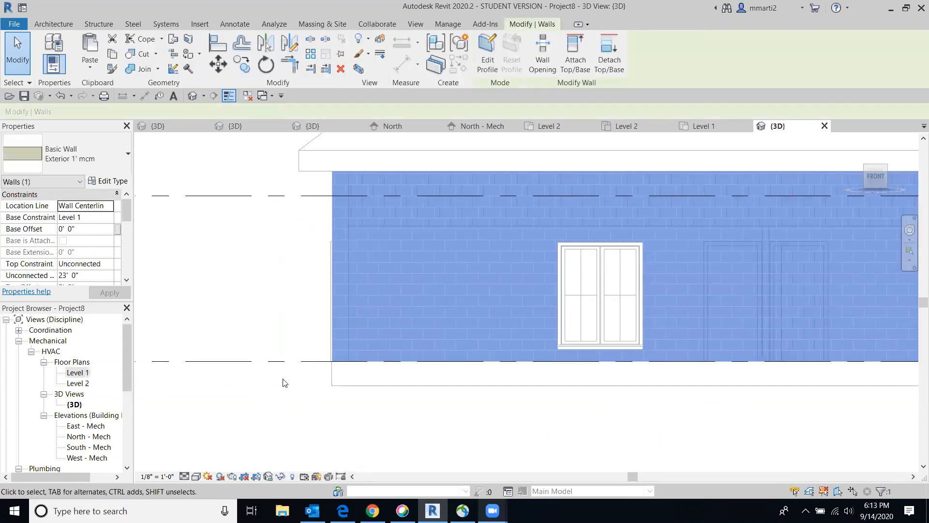
left_click(282, 477)
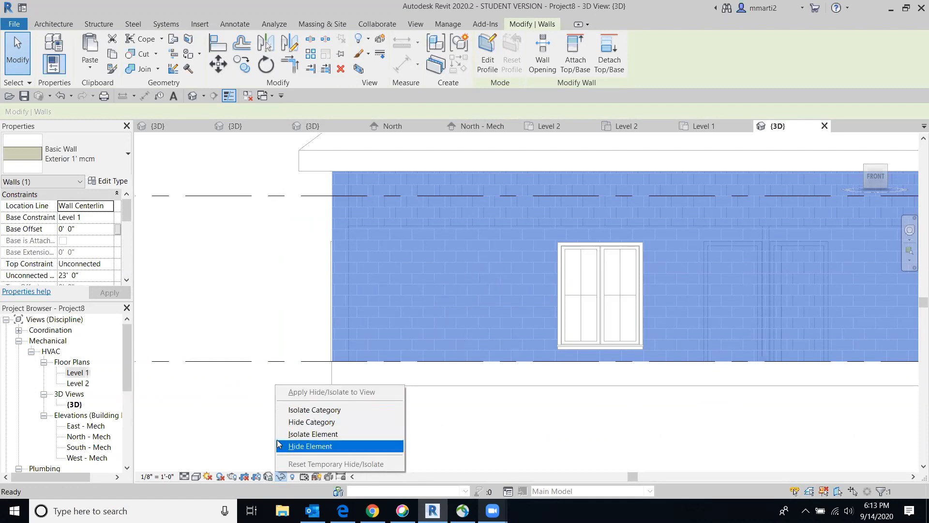
left_click(312, 446)
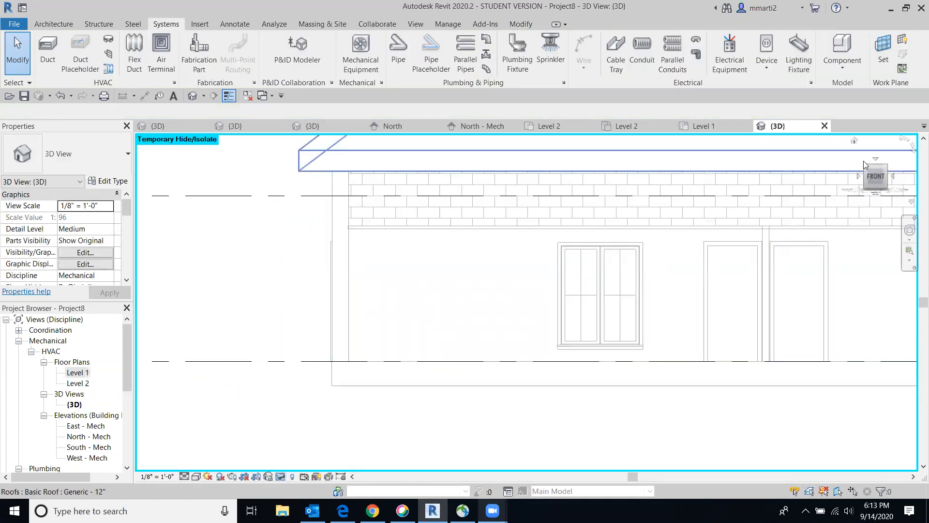
Inspect the exposed rooms from the front and check the ceiling's height offset from Level 1
left_click(879, 178)
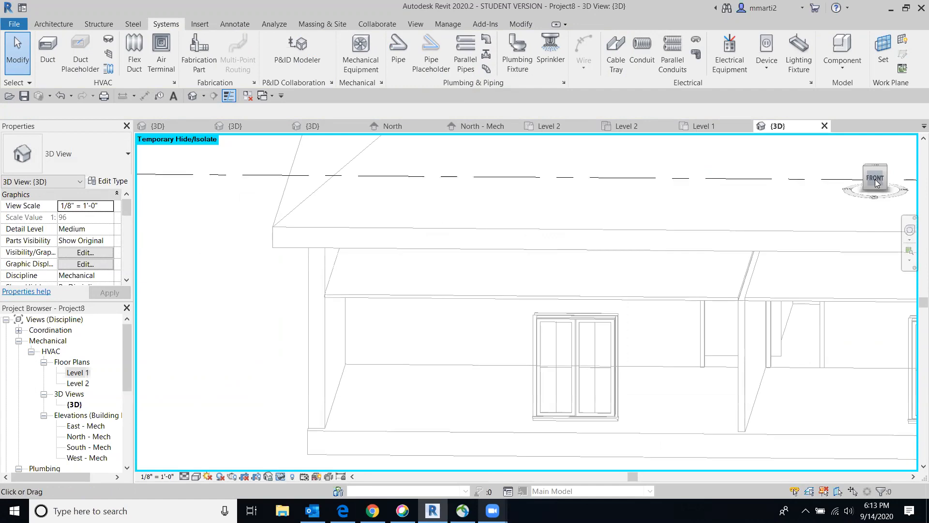
left_click_drag(858, 191, 815, 214)
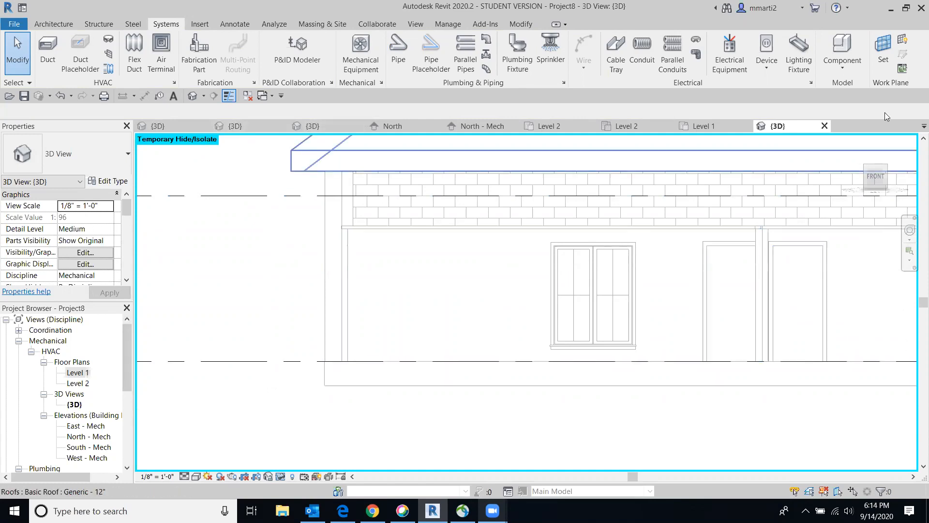
scroll(362, 382, "up", 3)
scroll(576, 199, "down", 2)
middle_click_drag(560, 216, 454, 302)
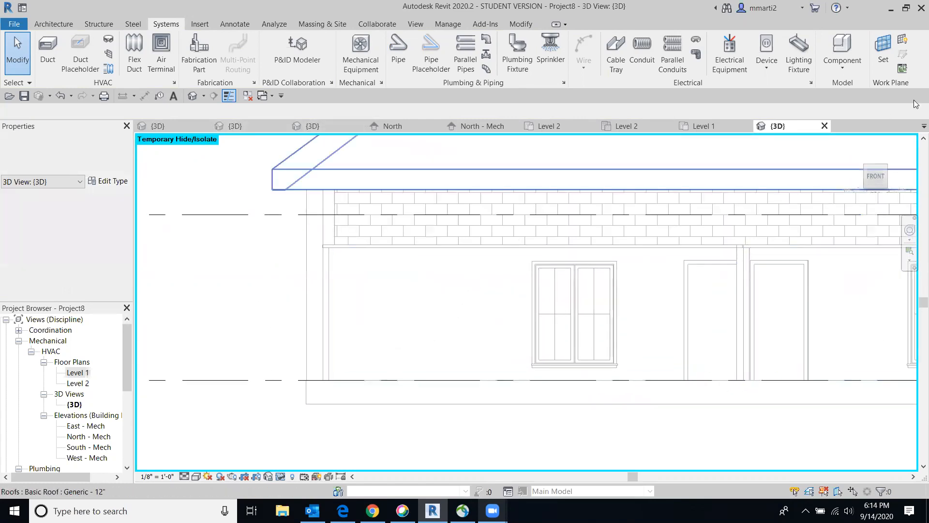
left_click(380, 250)
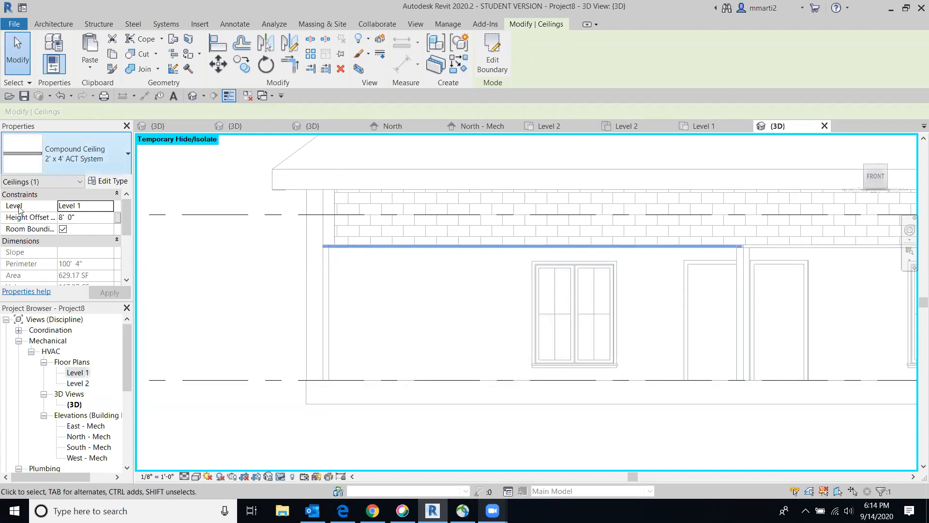
Return to the Level 1 floor plan and set the elevation for new 24 x 24 supply diffusers to 8'
double_click(78, 372)
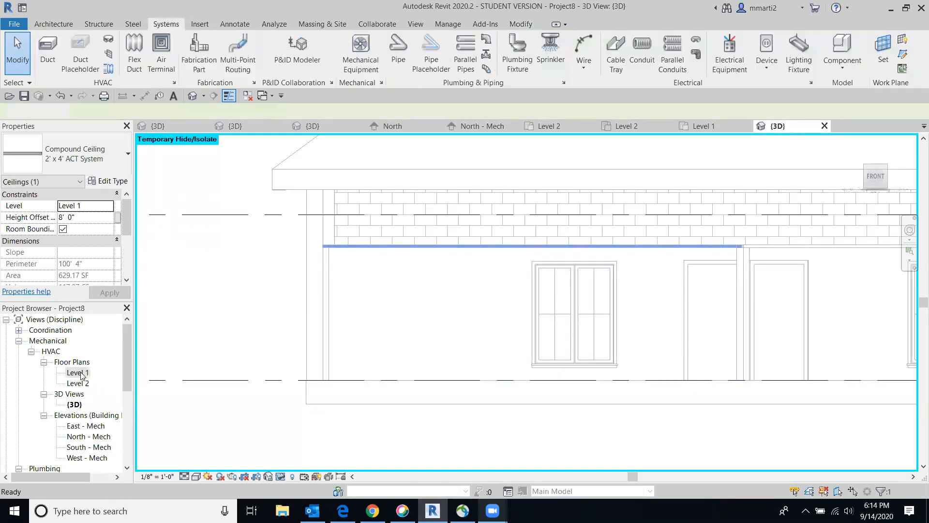
middle_click_drag(186, 311, 217, 316)
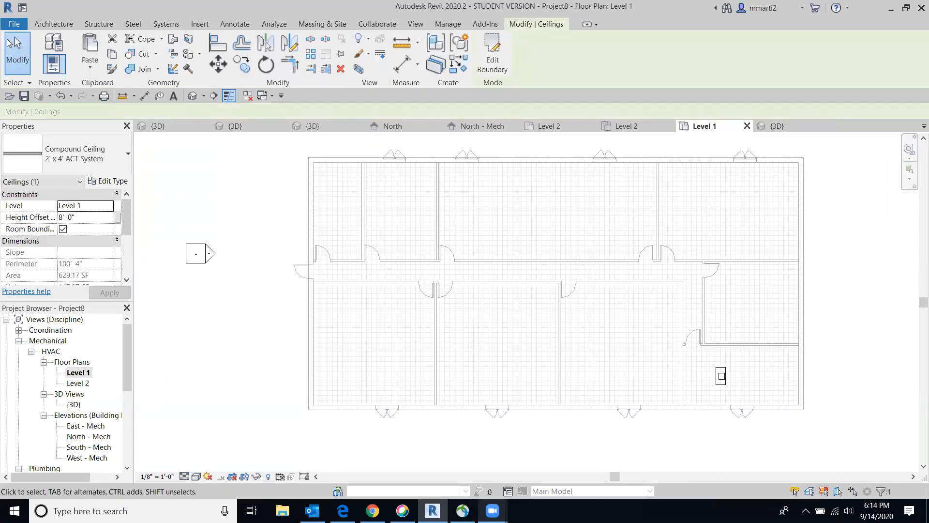
left_click(168, 25)
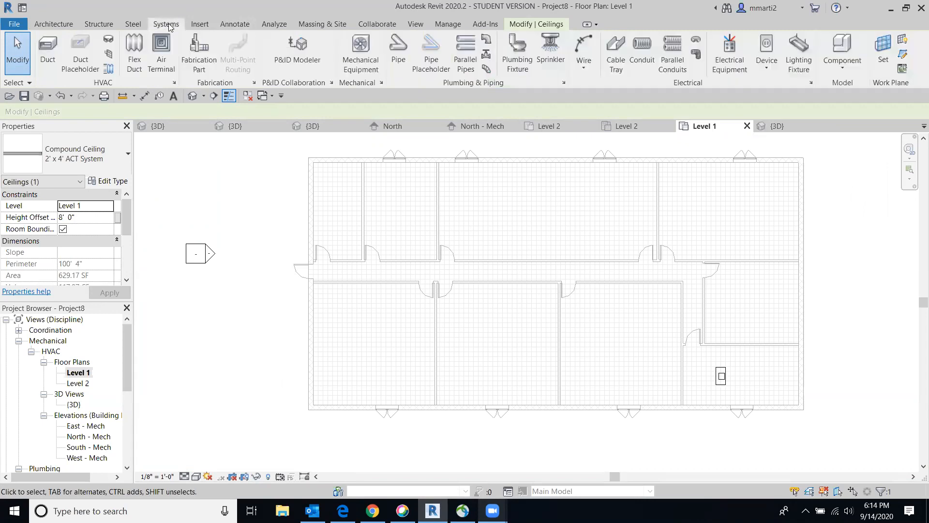
left_click(163, 51)
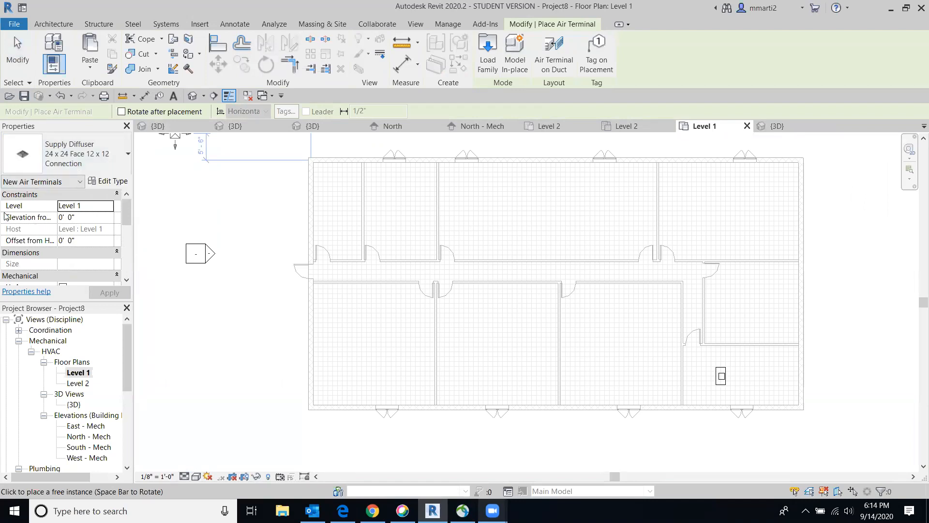
left_click_drag(77, 221, 52, 218)
type("8")
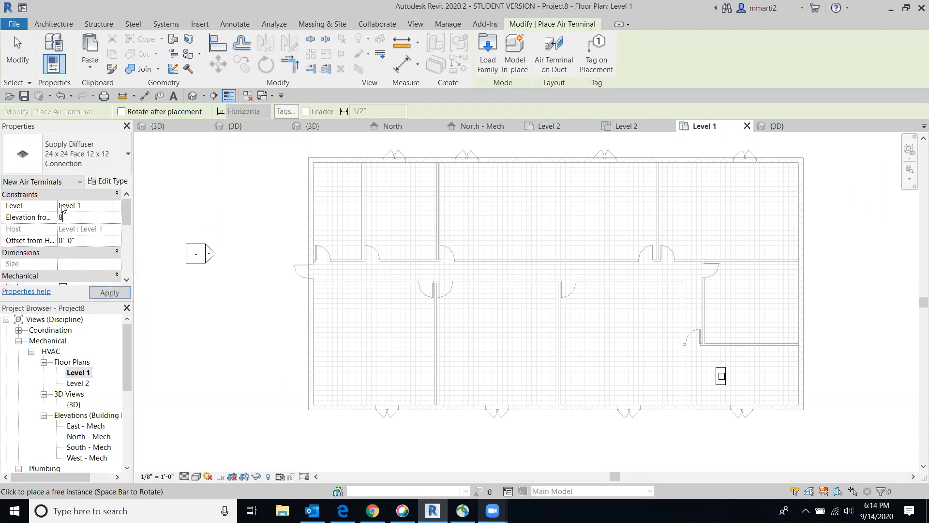
Turn off the up, right, left and down flow arrows for the new supply diffusers
left_click_drag(126, 221, 139, 237)
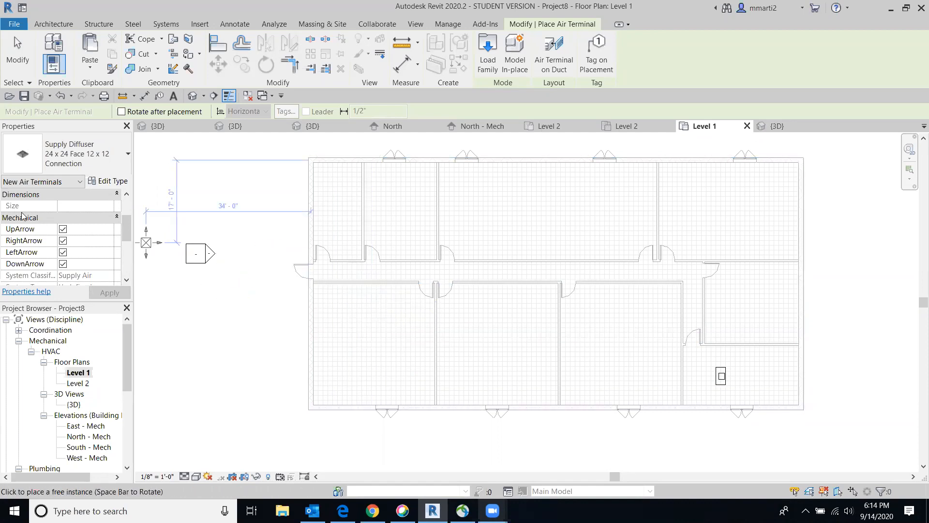
left_click(62, 229)
left_click(63, 240)
left_click(63, 252)
left_click(63, 264)
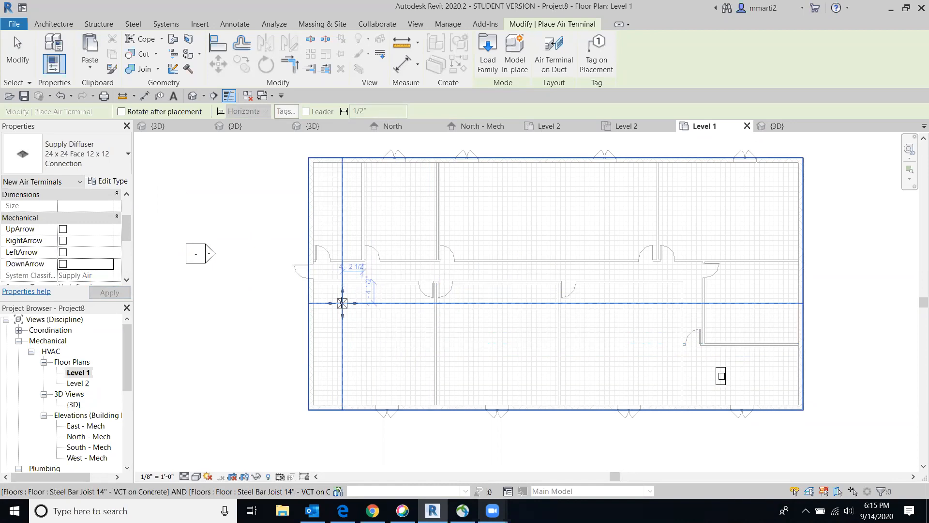
Place six supply diffusers in one row across the three large south rooms, two per room, about 4' 4 1/2" south of the corridor wall
left_click(360, 303)
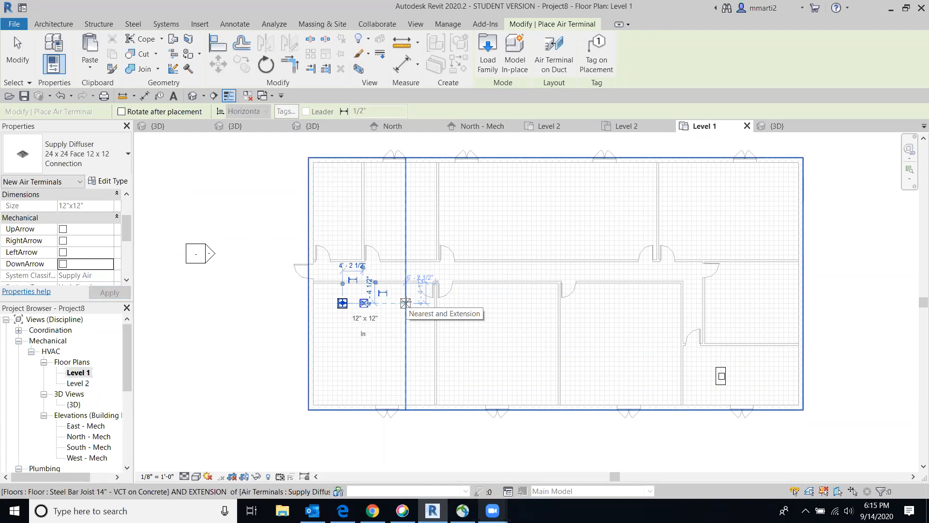
left_click(405, 303)
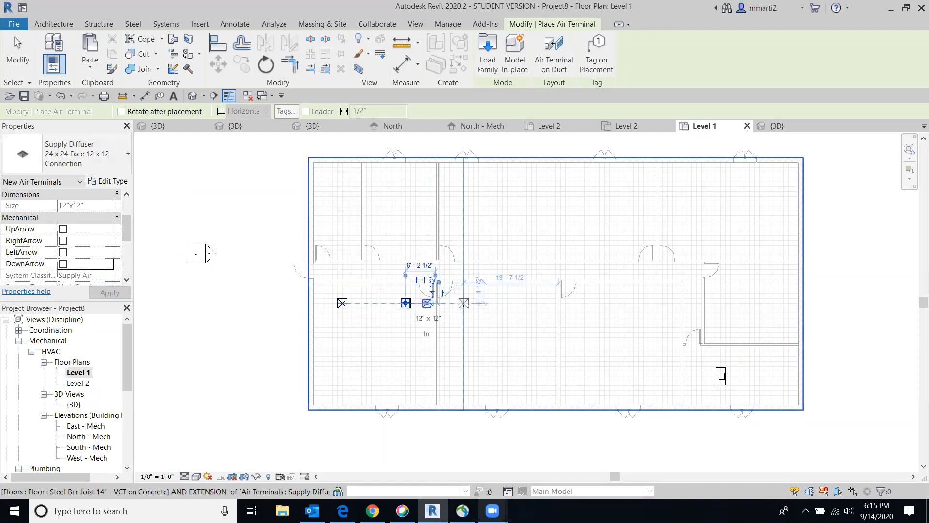
left_click(463, 303)
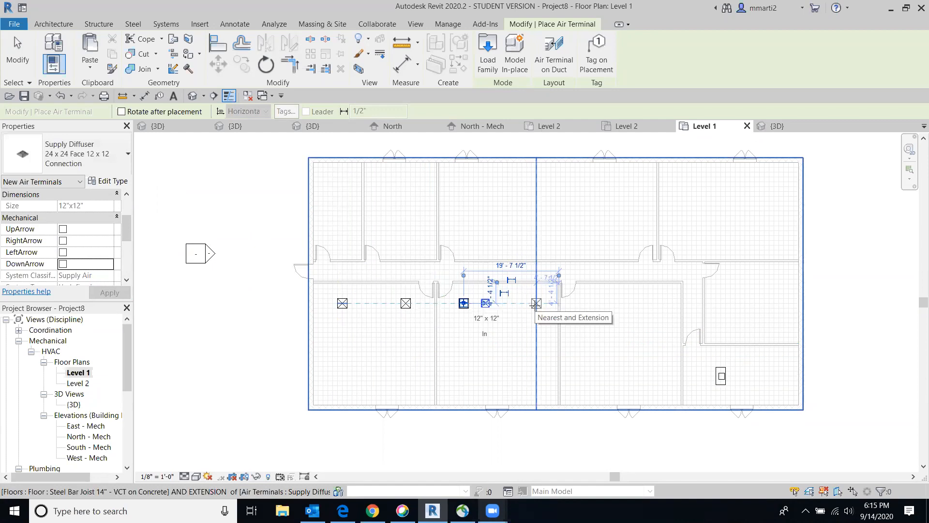
left_click(532, 304)
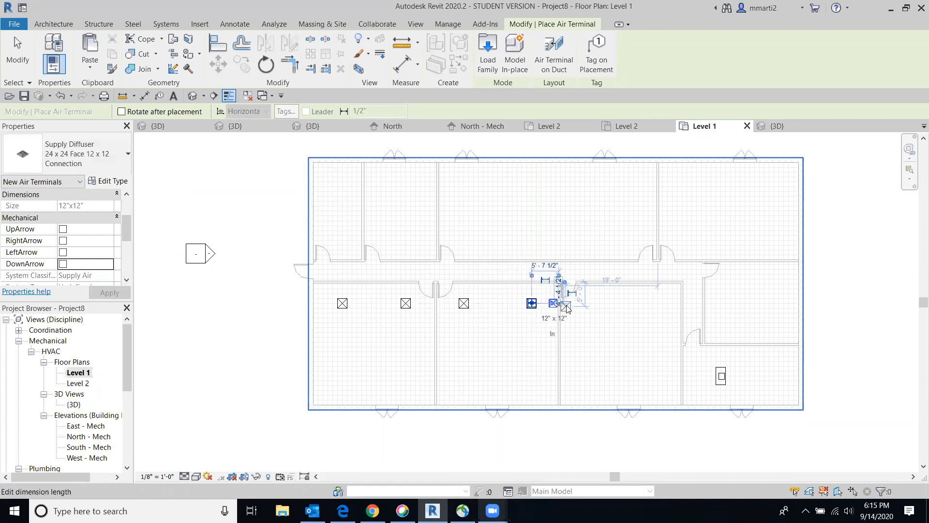
left_click(601, 300)
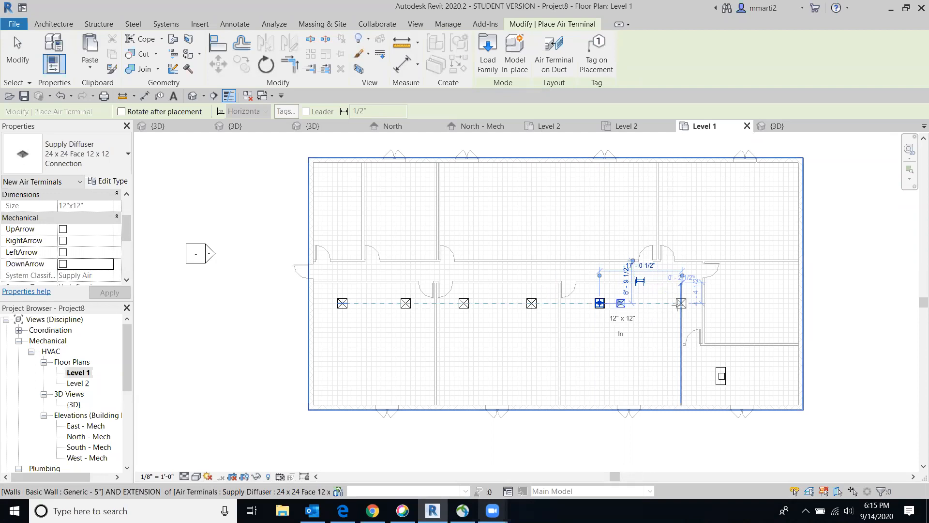
left_click(660, 304)
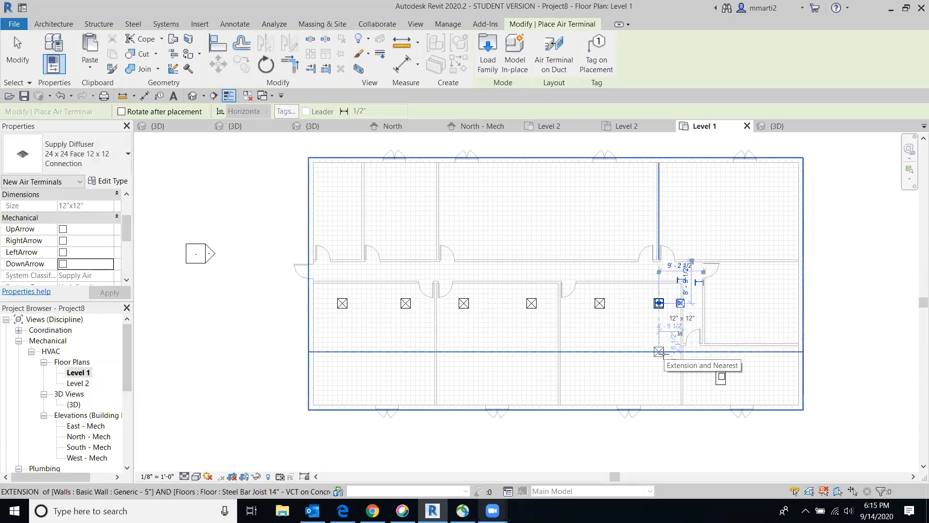
Place a second row of six supply diffusers in the three south rooms, aligned below the first row and about 15' 4 1/2" from the corridor wall
left_click(664, 356)
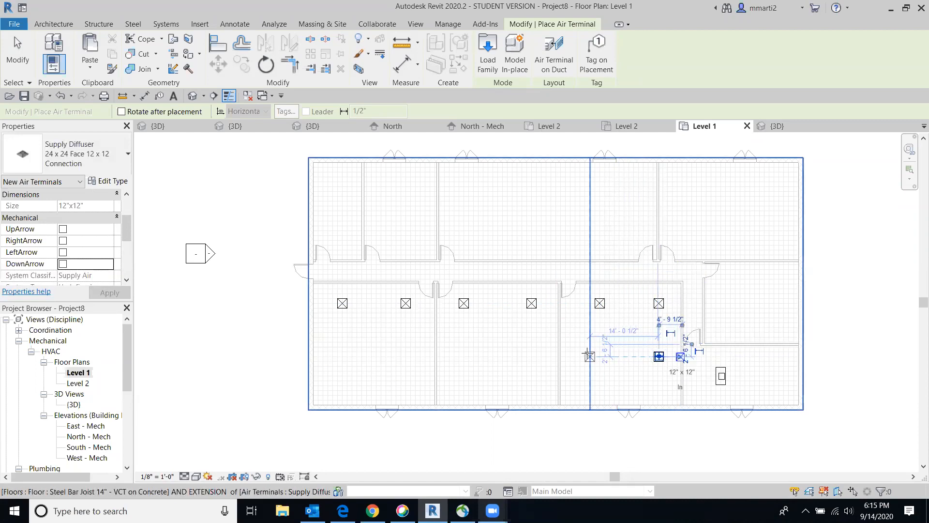
left_click(599, 356)
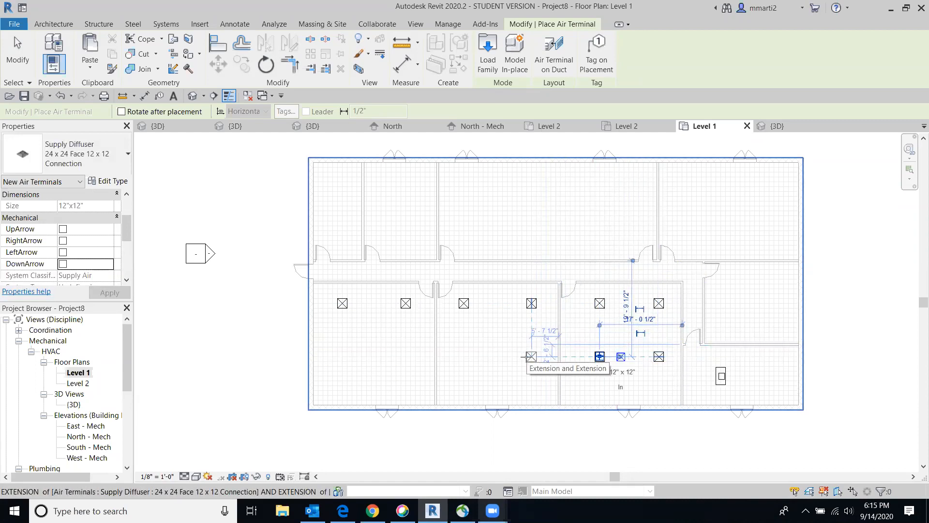
left_click(530, 356)
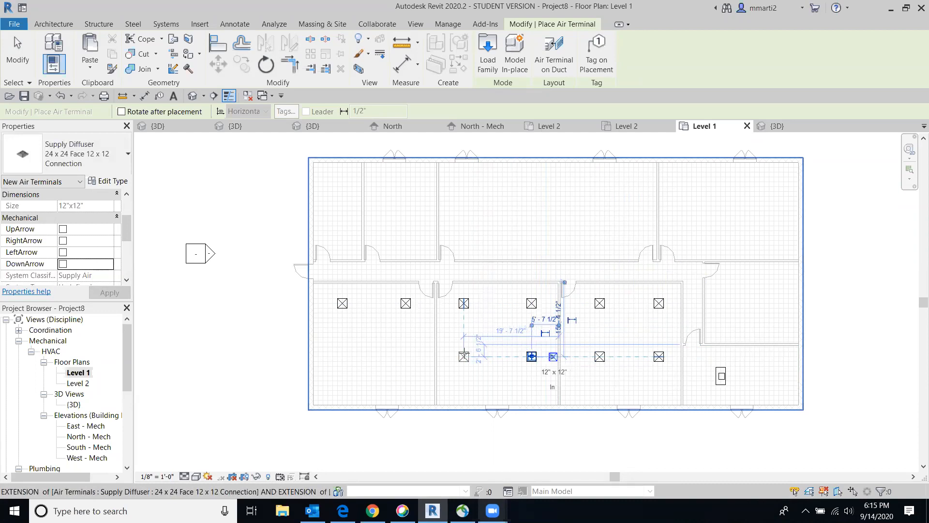
left_click(464, 356)
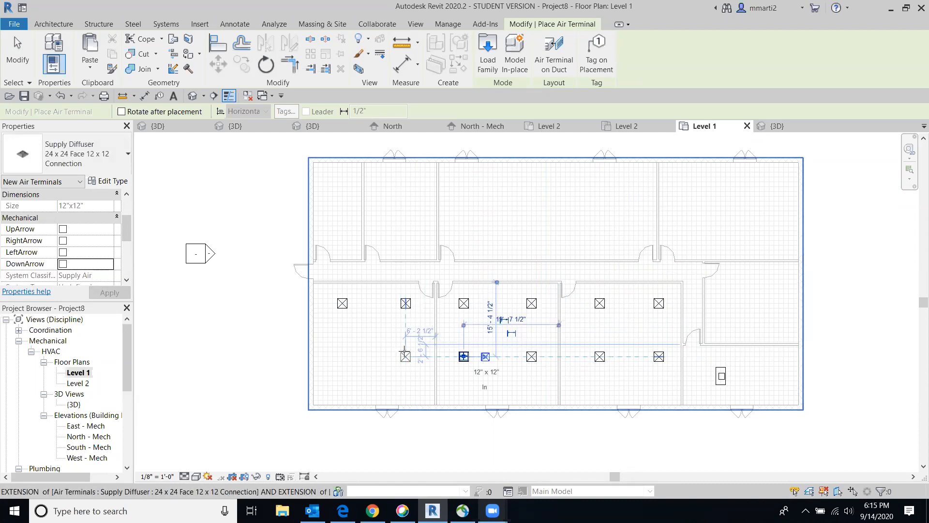
left_click(405, 351)
left_click(343, 353)
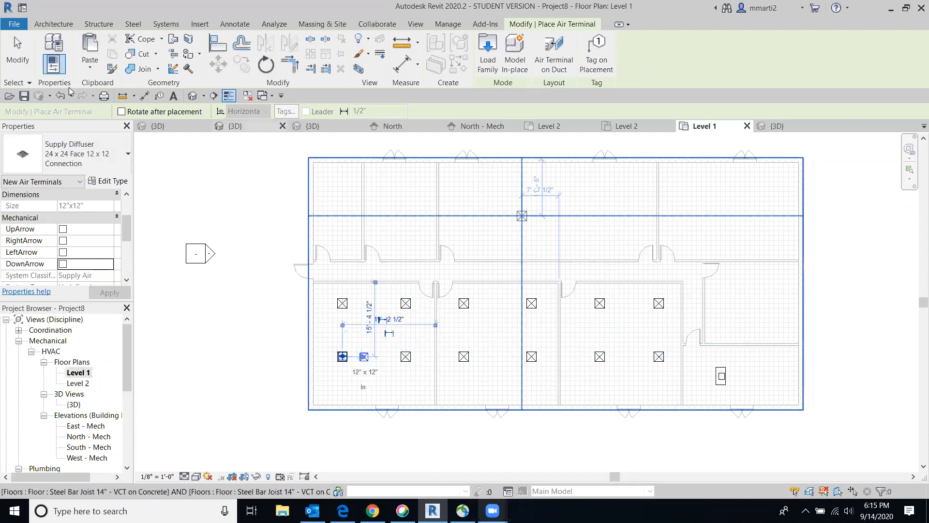
left_click(17, 53)
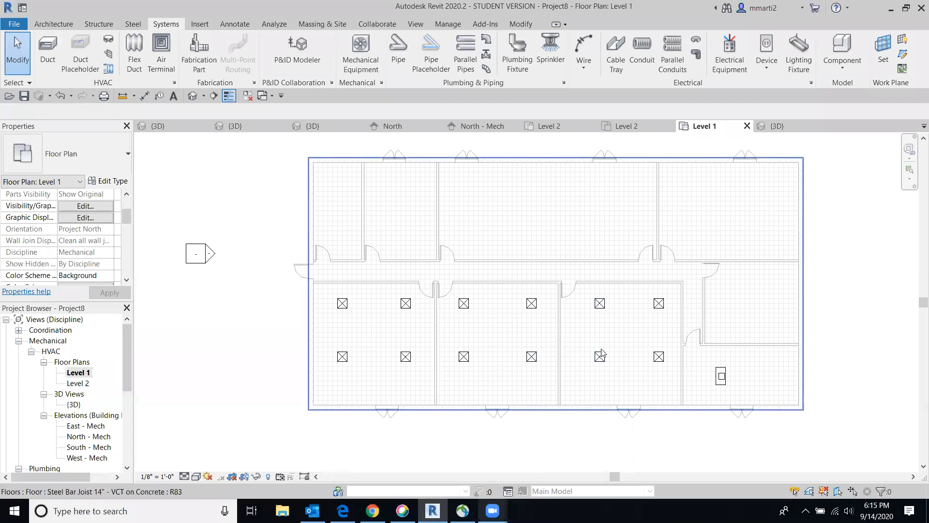
Create a Supply Air duct system from all supply diffusers visible in the view plus the air handling unit
left_click(350, 311)
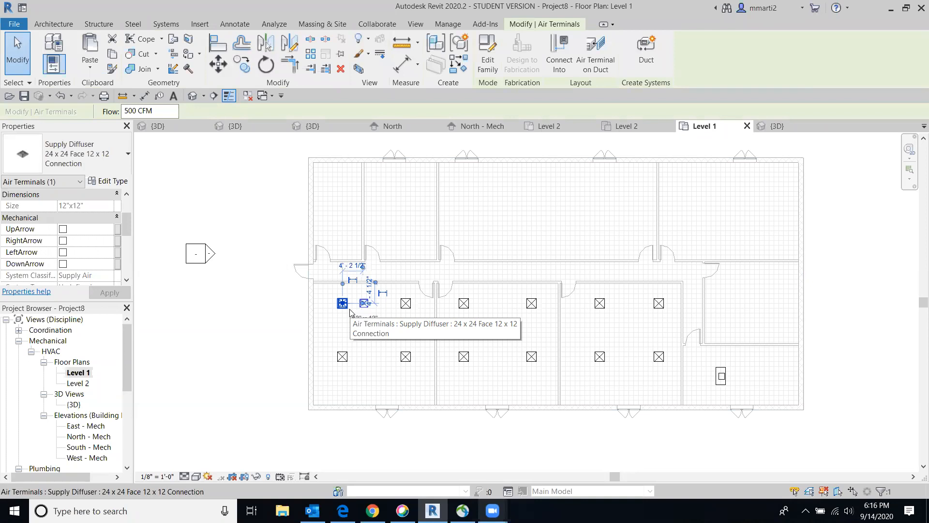
right_click(351, 313)
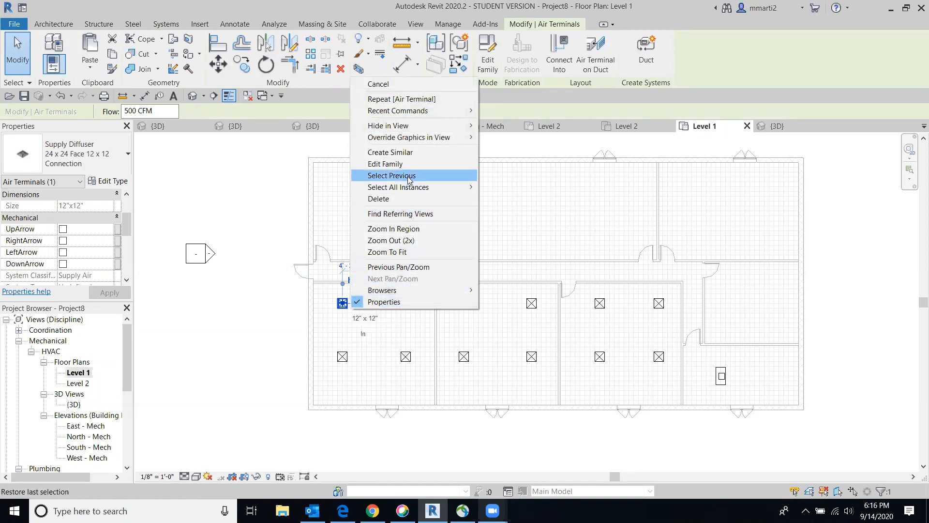
mouse_move(411, 188)
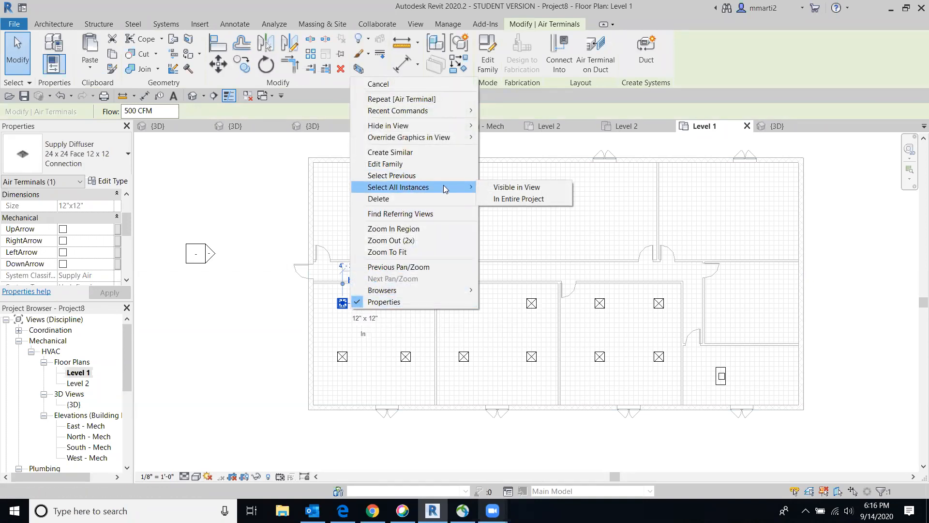
left_click(517, 187)
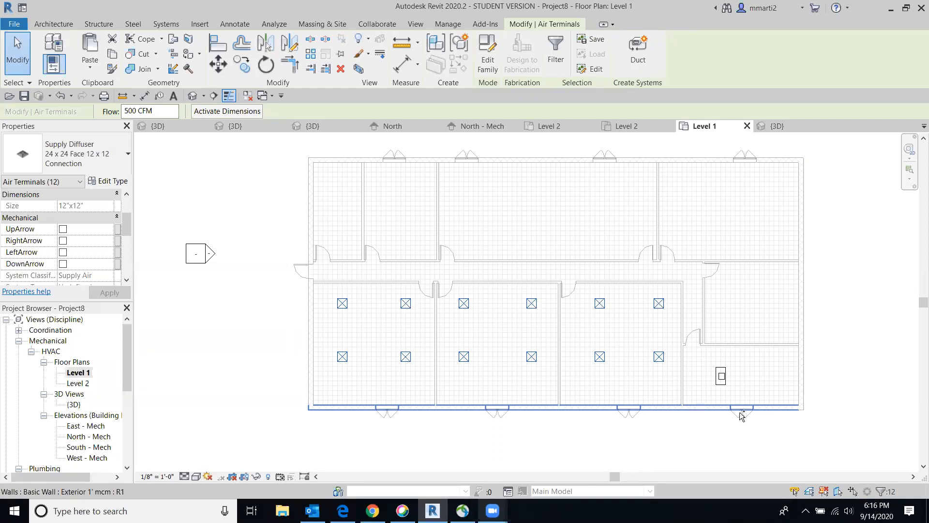
left_click(720, 385, "ctrl")
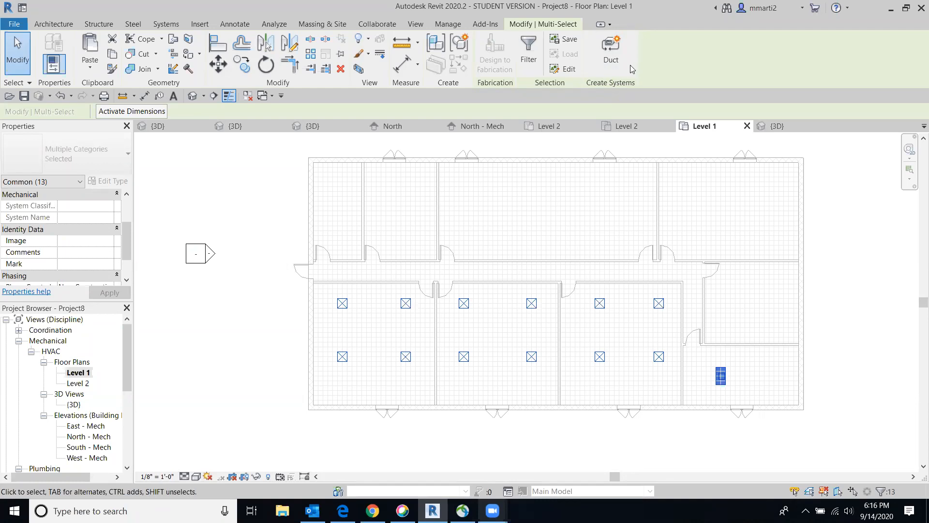
left_click(609, 48)
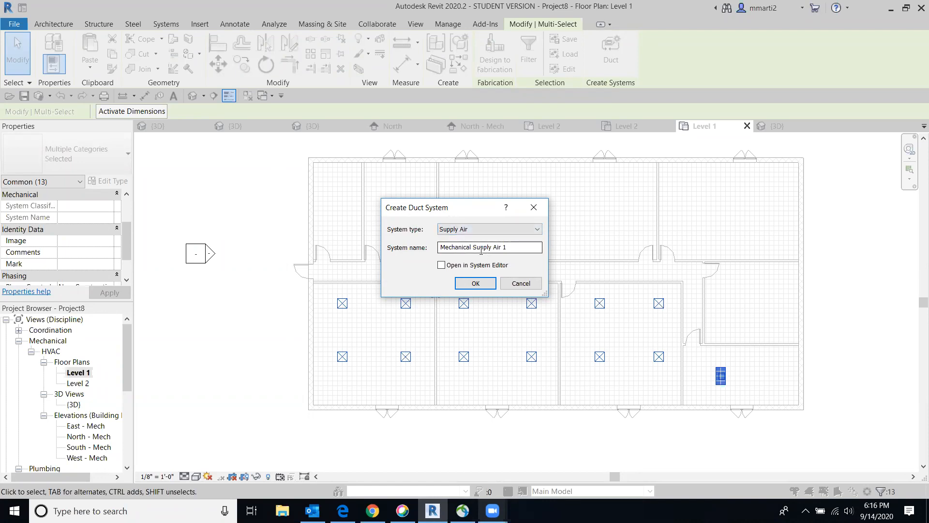
left_click(467, 284)
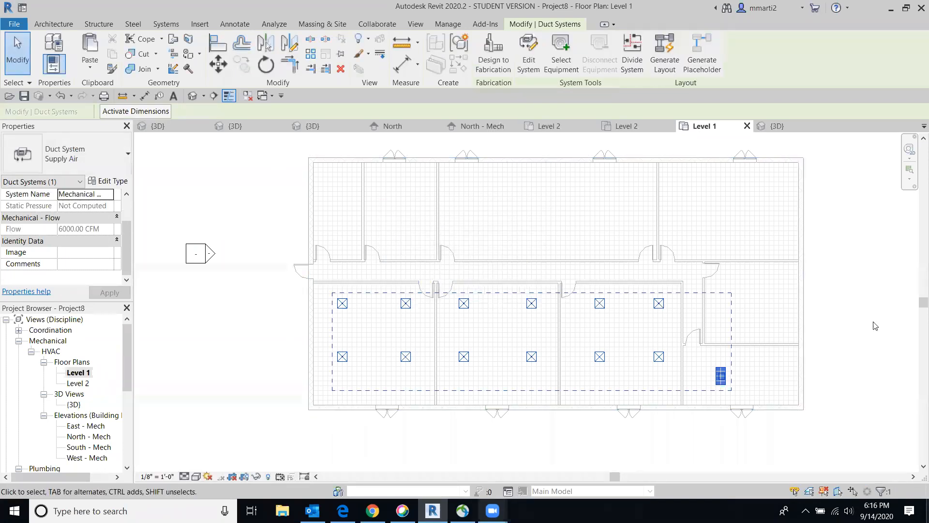
Start Generate Layout for the supply air system and compare all six Network solutions, returning to solution 1
left_click(663, 64)
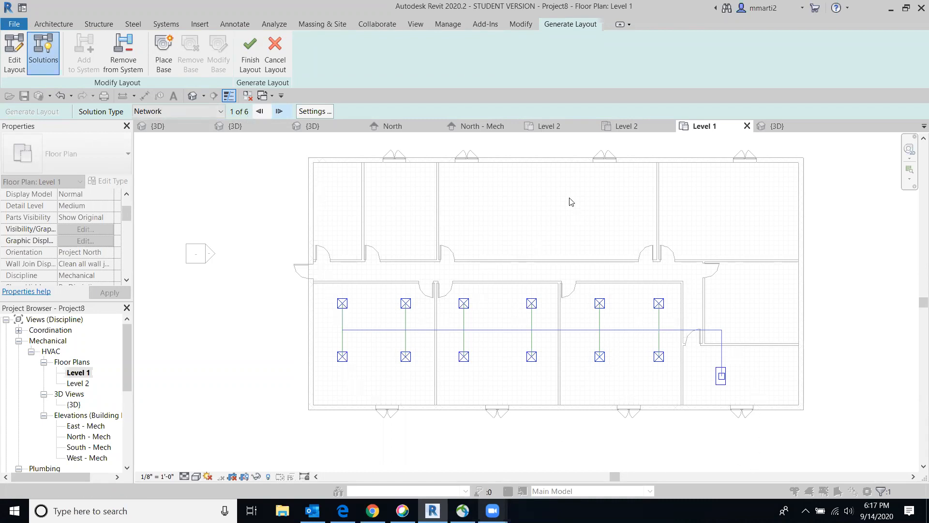
left_click(280, 112)
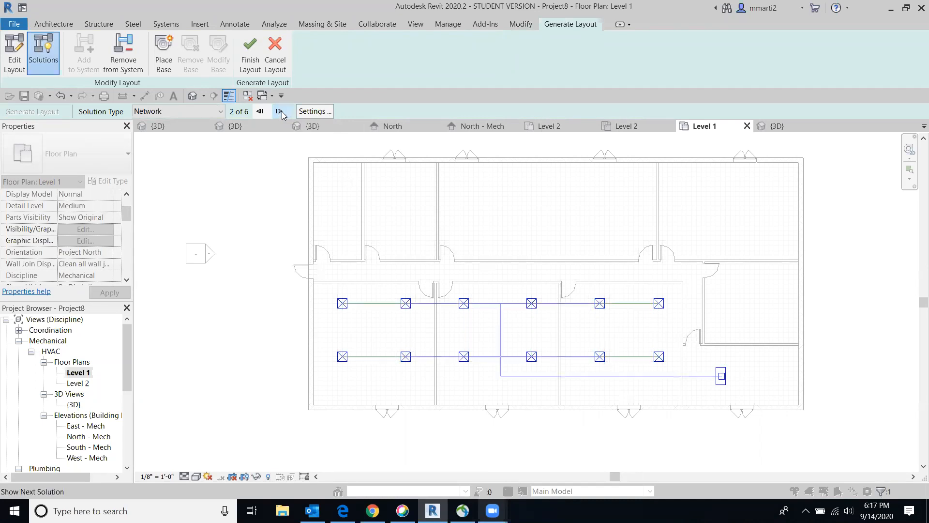
left_click(280, 112)
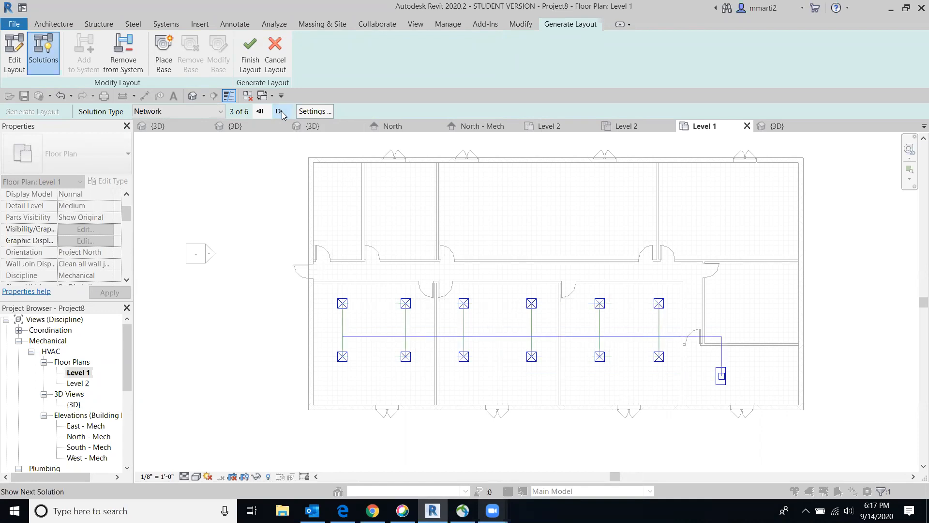
left_click(279, 112)
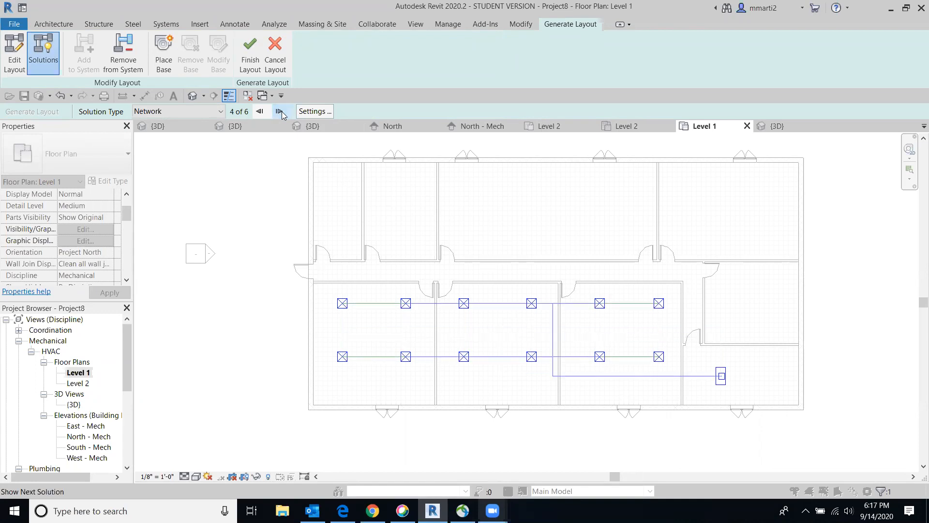
left_click(279, 112)
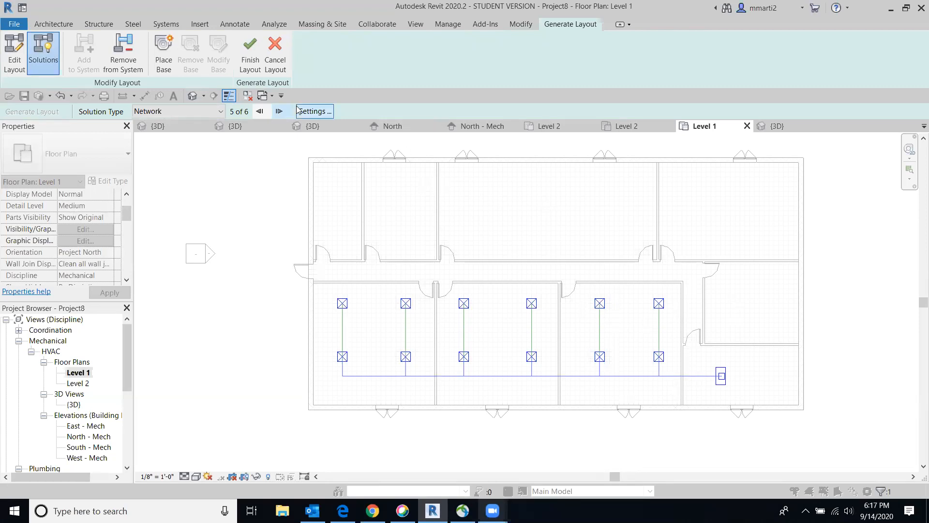
left_click(279, 112)
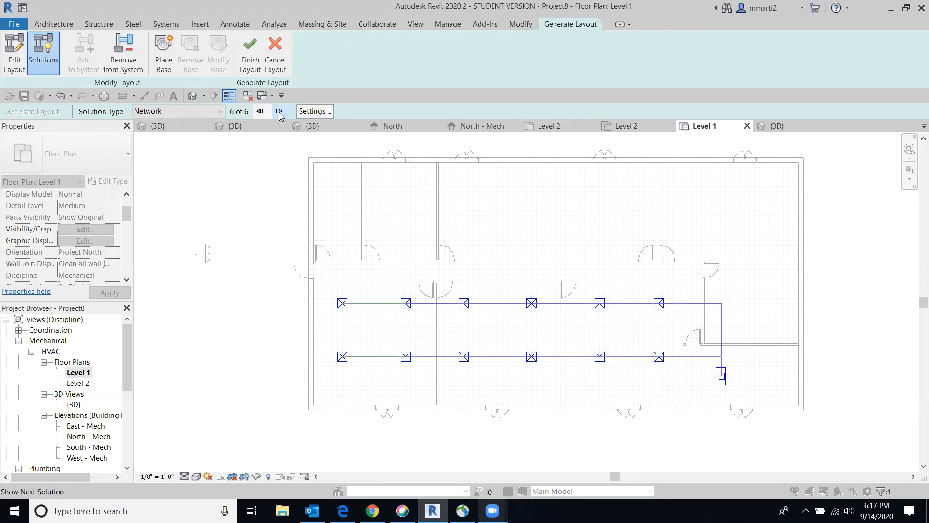
left_click(279, 112)
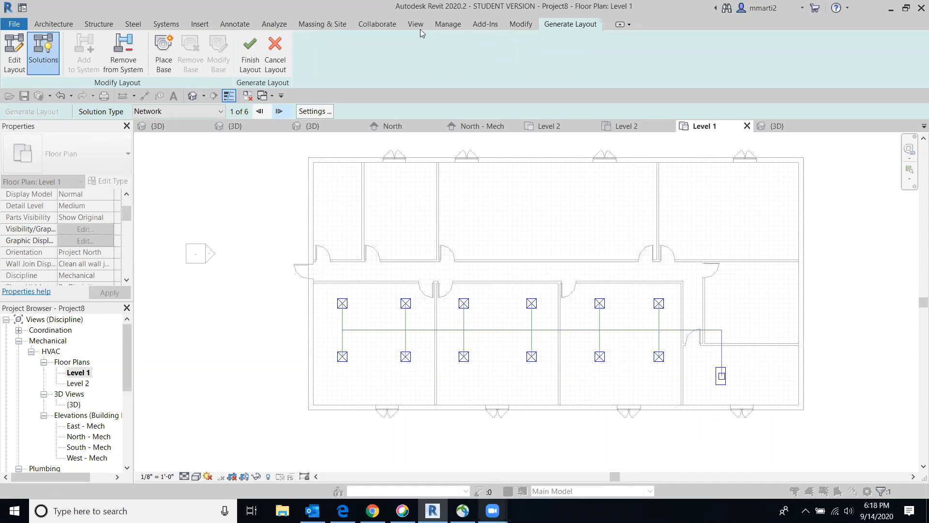
Set the branch flex duct type to Flex Duct Round : Flex - Round in the duct conversion settings and finish the layout
left_click(316, 113)
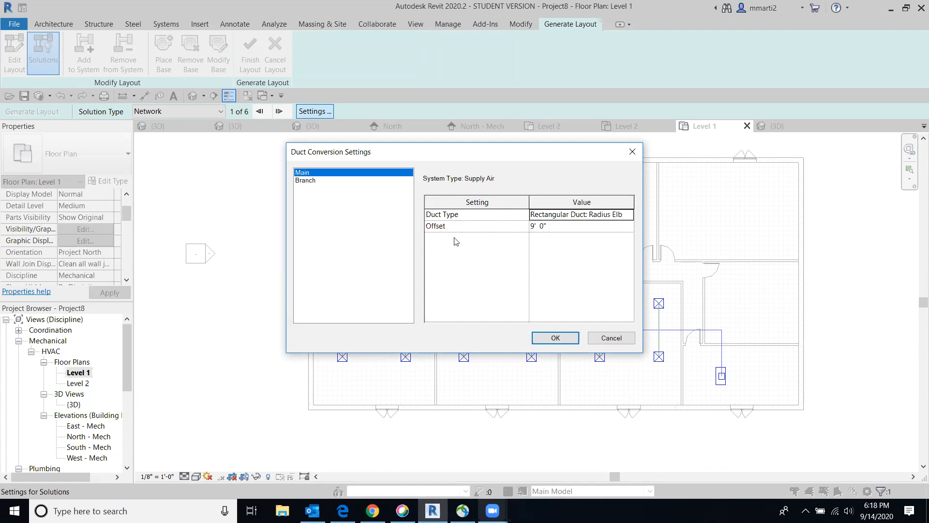
left_click(302, 181)
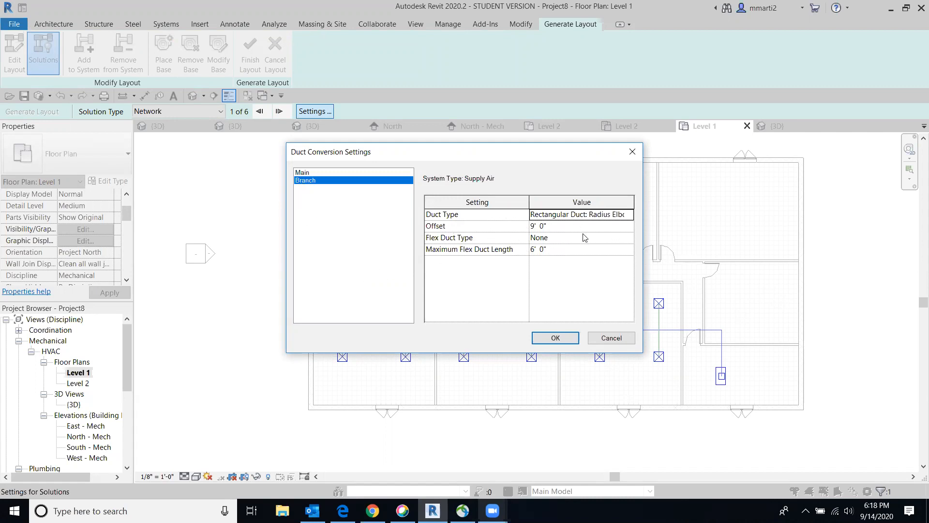
left_click(628, 239)
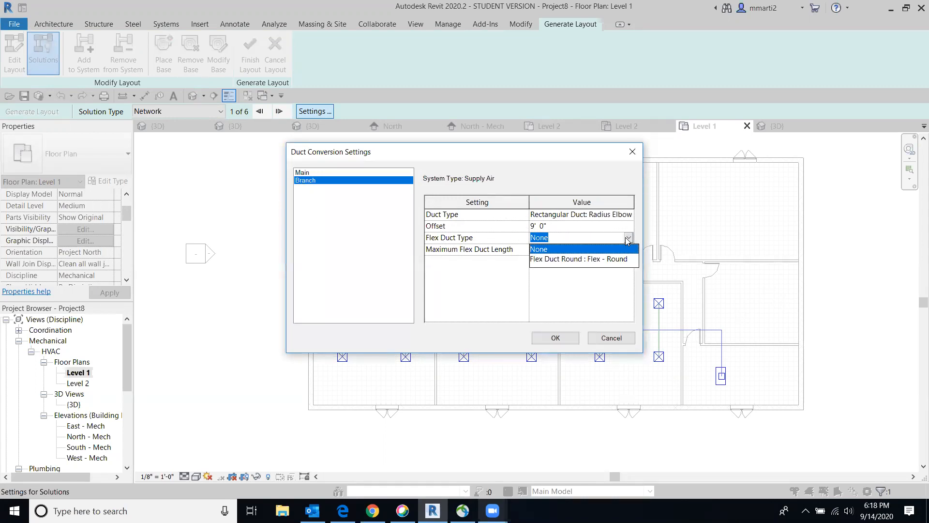
left_click(590, 258)
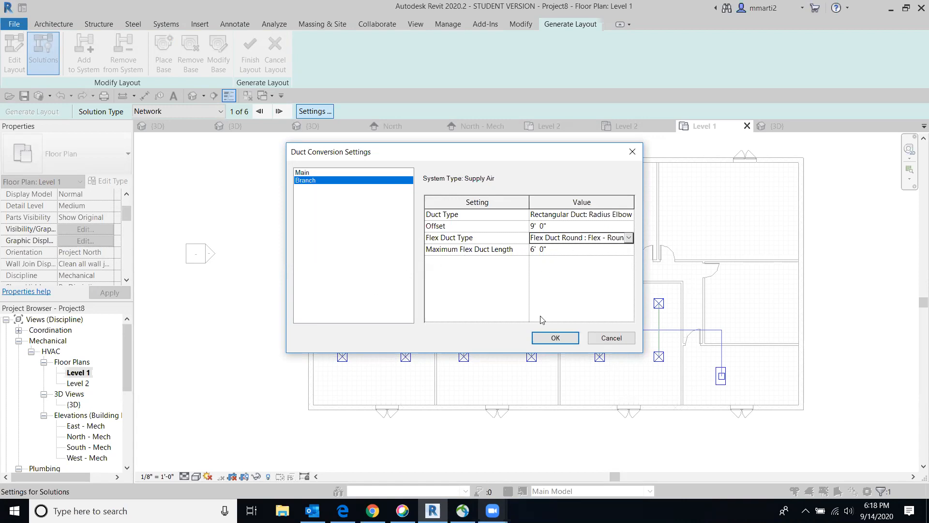
left_click(556, 338)
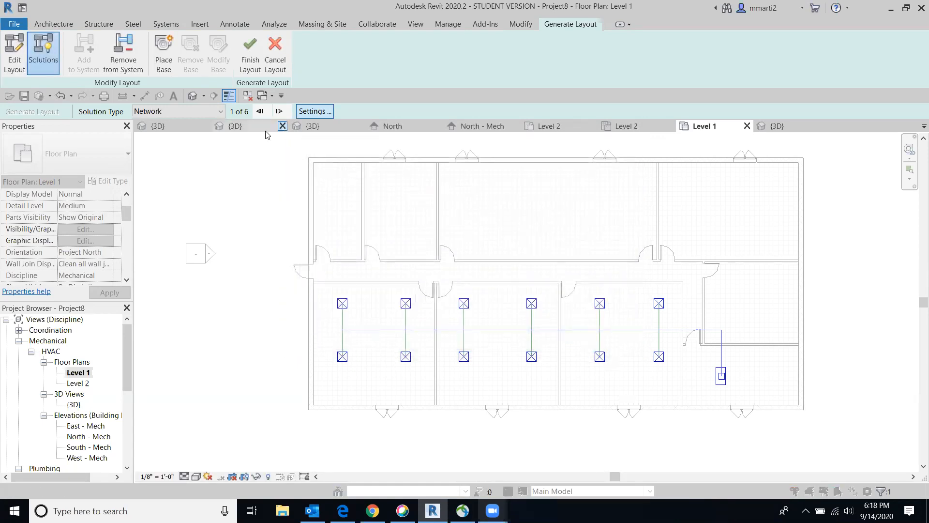
left_click(251, 58)
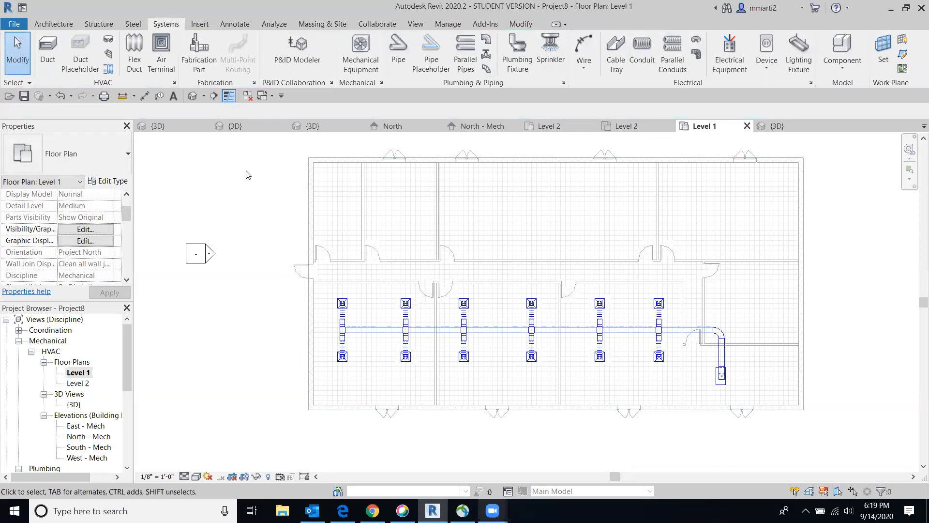
Resize the westernmost segment of the main duct, between the first two diffuser branches, to 12" wide and 12" high
left_click(386, 332)
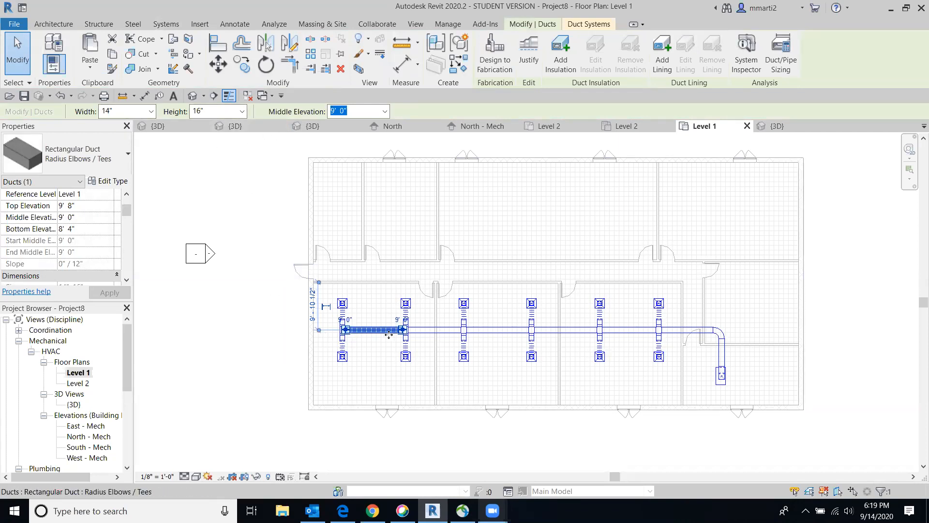
left_click(151, 111)
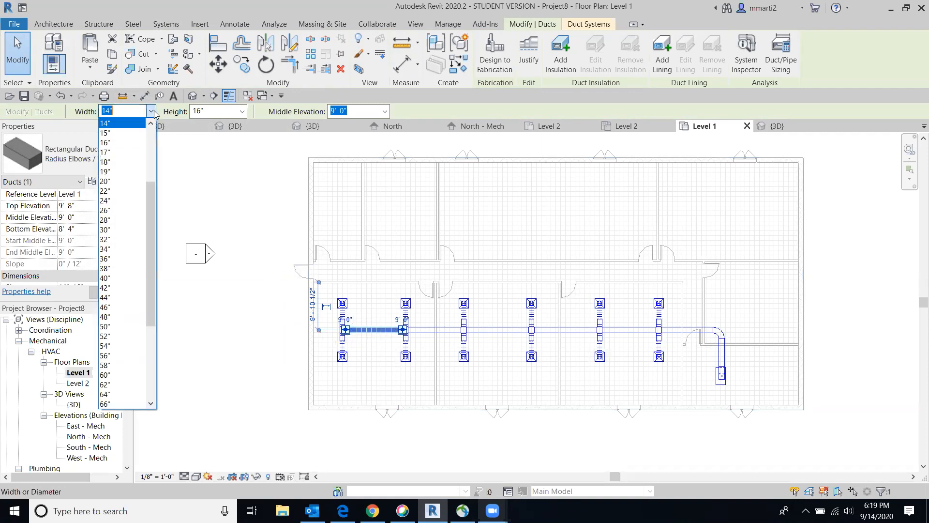
scroll(133, 129, "up", 1)
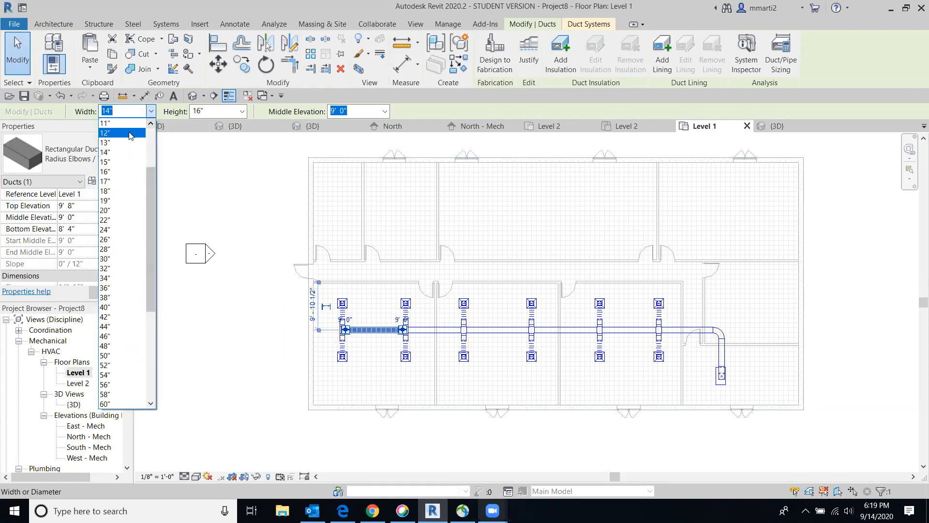
left_click(131, 133)
left_click(242, 111)
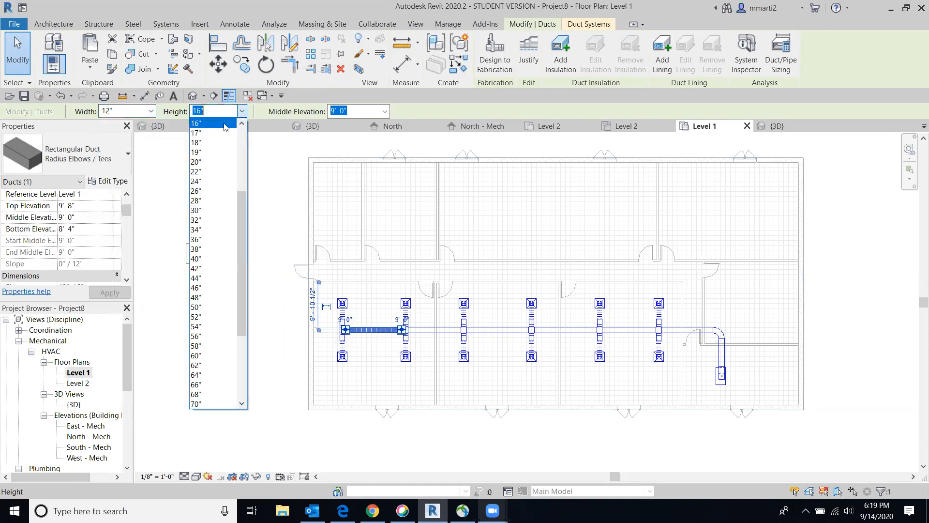
left_click(241, 124)
left_click(241, 124)
left_click(241, 124)
left_click(241, 124)
left_click(241, 124)
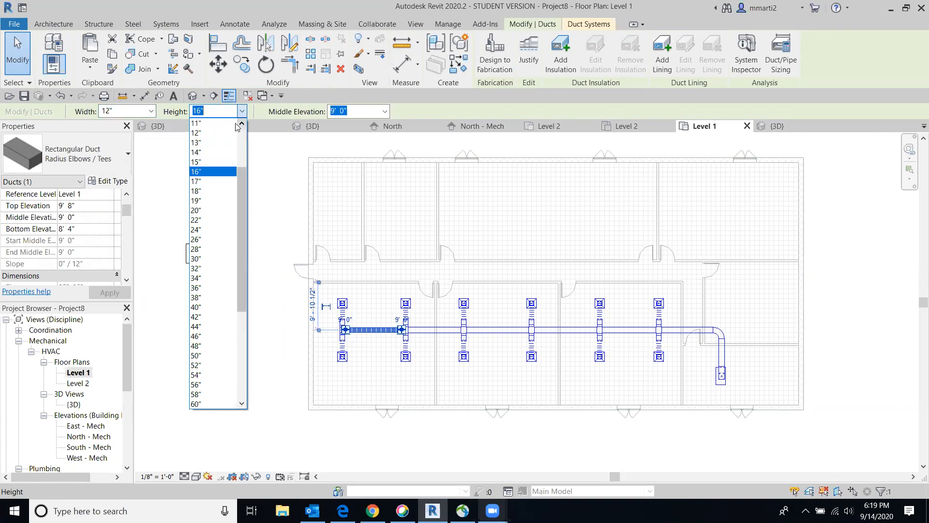
left_click(207, 133)
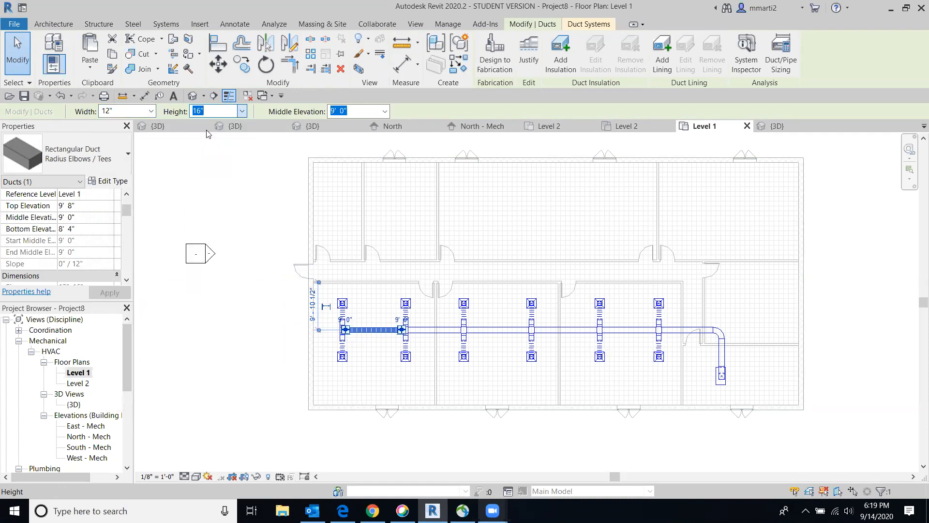
left_click(245, 356)
scroll(379, 340, "up", 3)
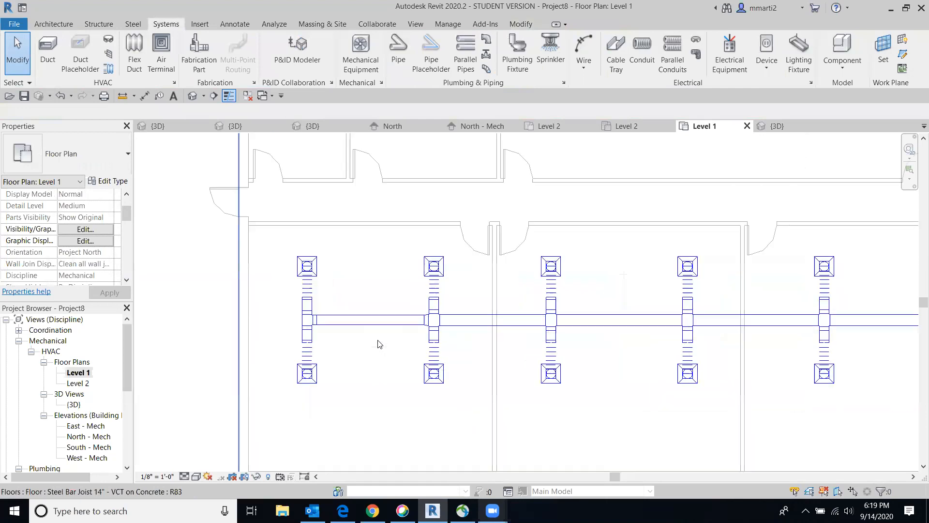
scroll(379, 344, "up", 1)
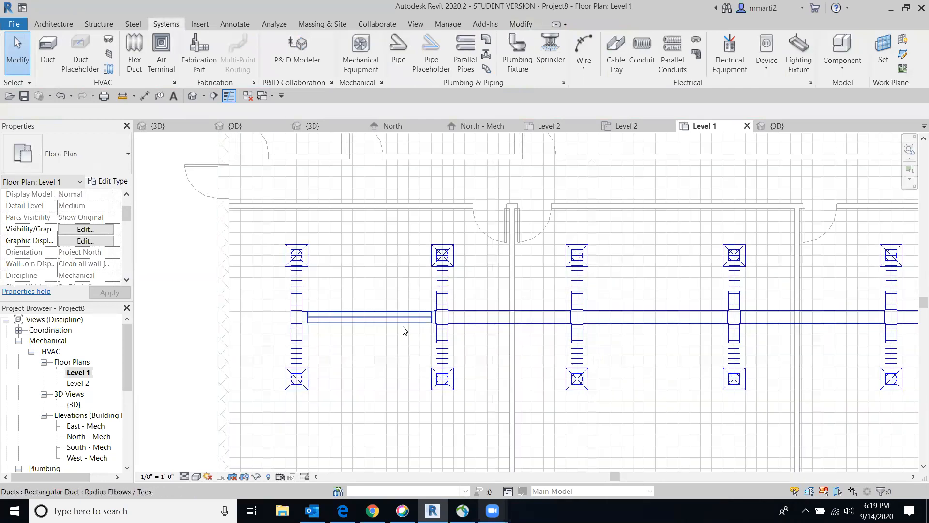
scroll(381, 224, "down", 6)
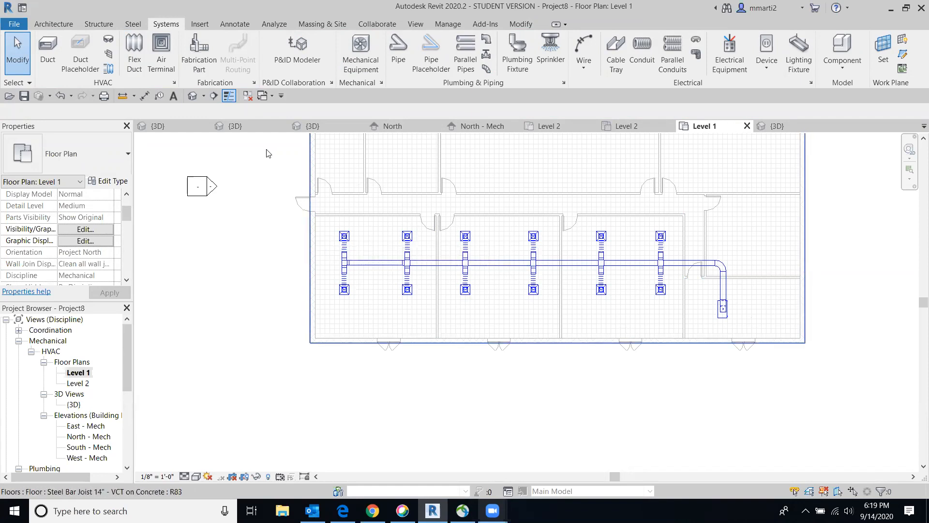
In the 3D view seen from the top, nudge the north diffusers of the second and third branches from the west northward
left_click(194, 96)
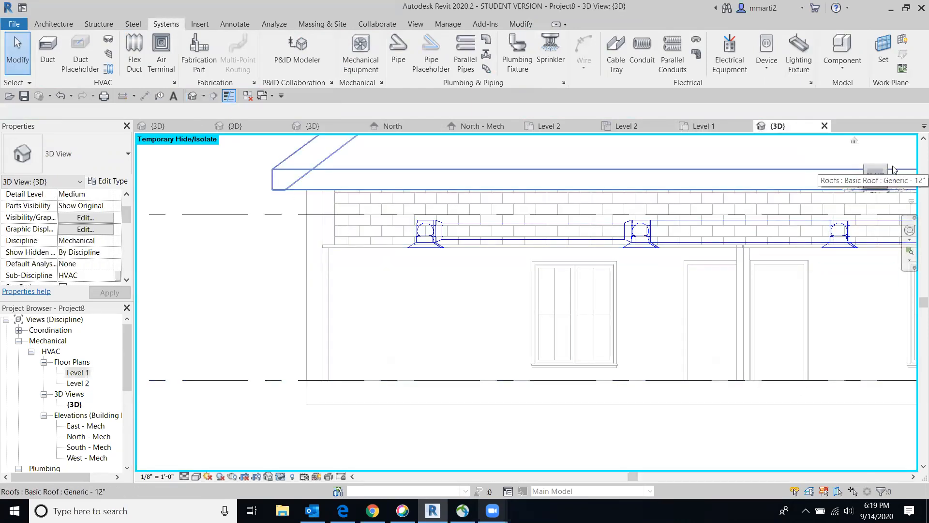
left_click(878, 178)
left_click_drag(878, 178, 846, 226)
left_click(875, 170)
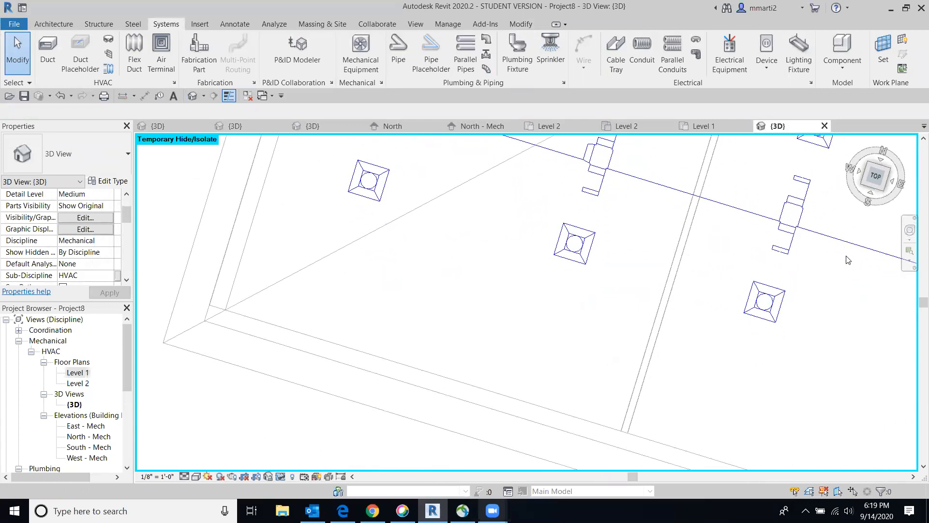
scroll(767, 284, "down", 10)
middle_click_drag(765, 283, 404, 371)
scroll(427, 321, "up", 1)
scroll(458, 332, "up", 8)
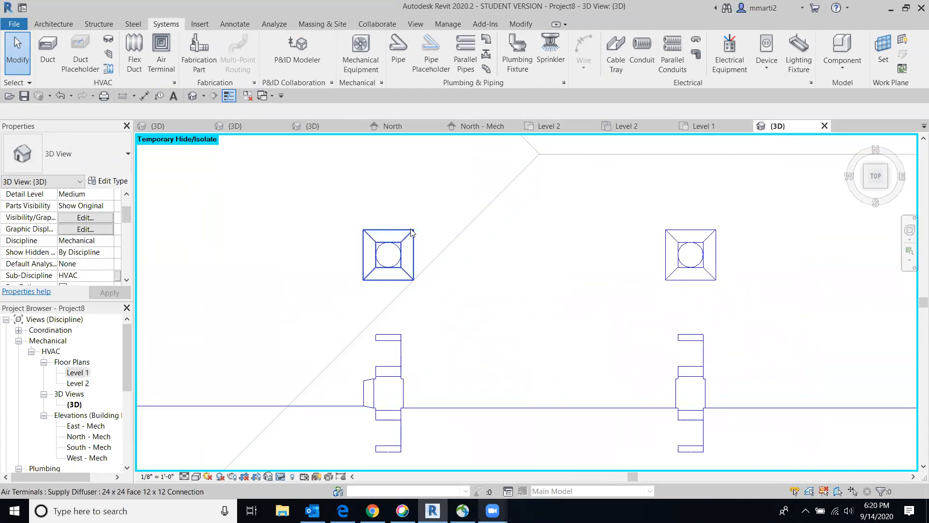
left_click(411, 232)
key("Up")
key("Up")
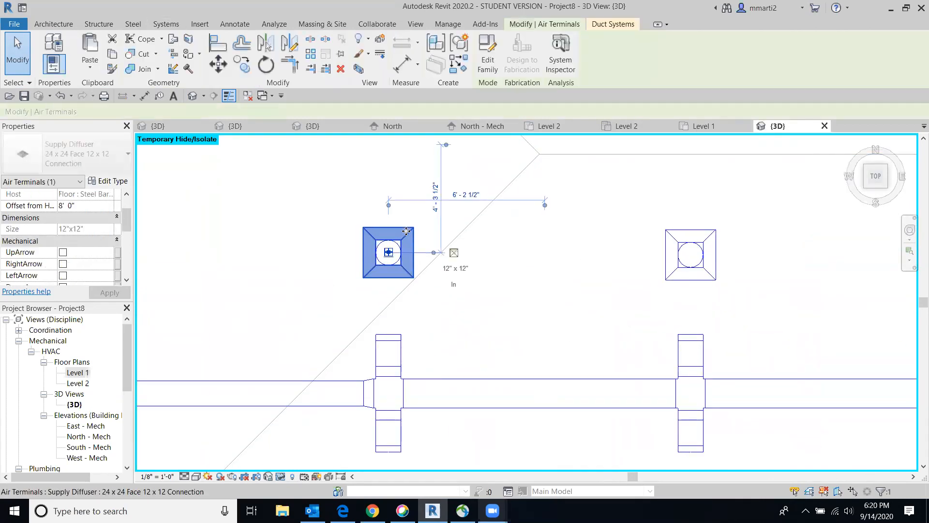
left_click(676, 232)
key("Up")
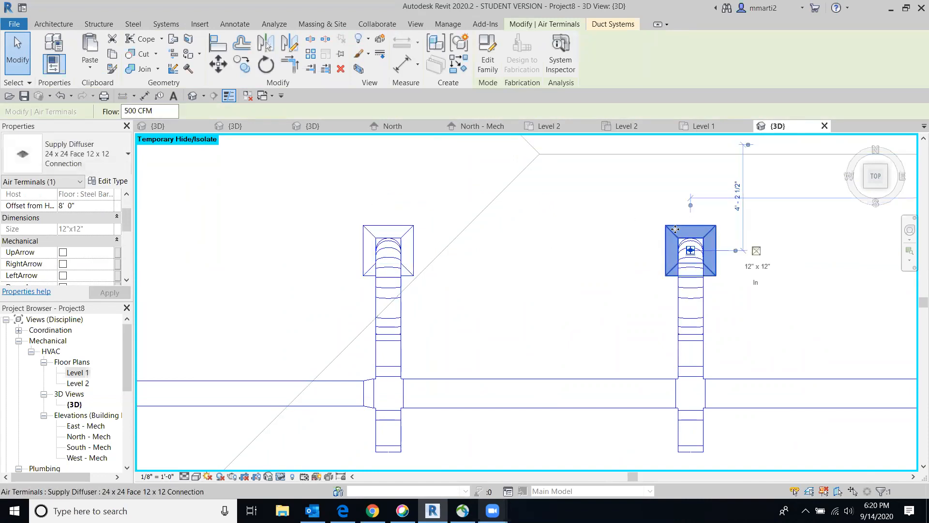
Nudge both diffusers of the westernmost branch and the south diffuser of the second branch outward from the main duct
middle_click_drag(311, 210, 576, 139)
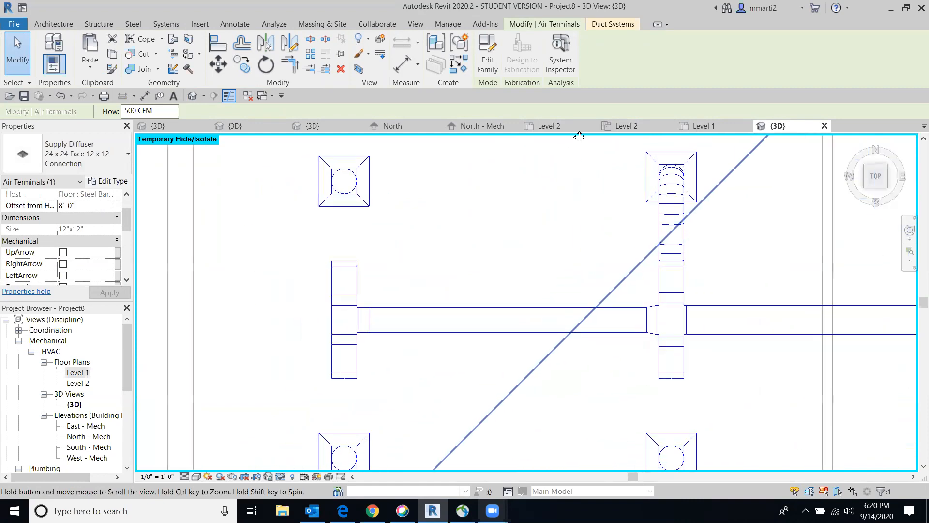
left_click(354, 158)
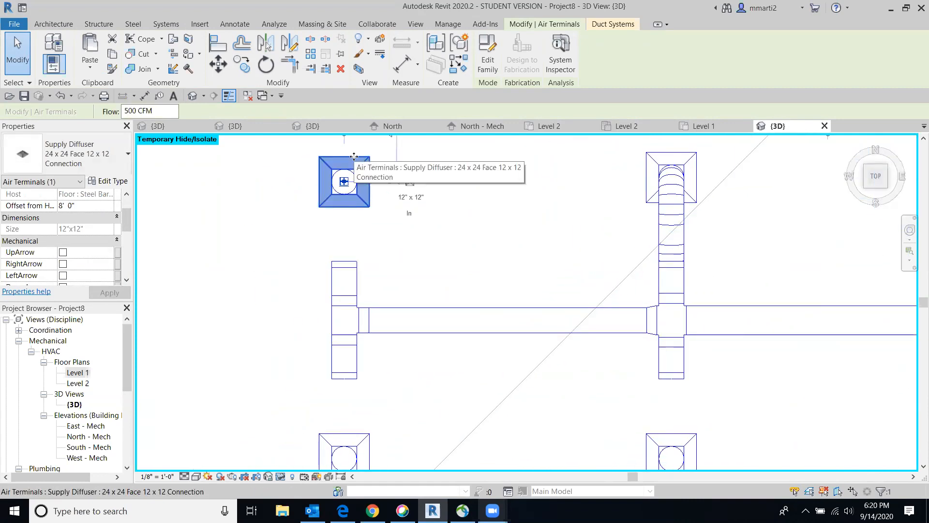
key("Up")
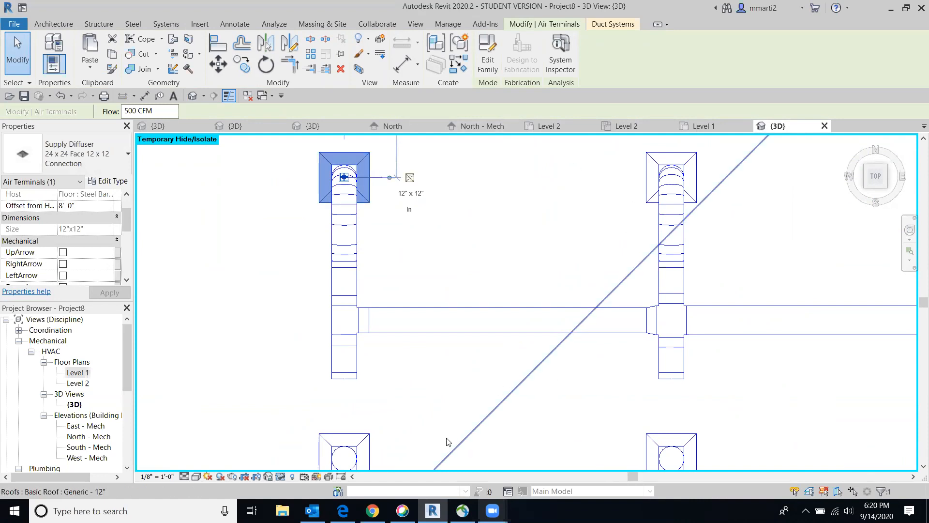
left_click(366, 459)
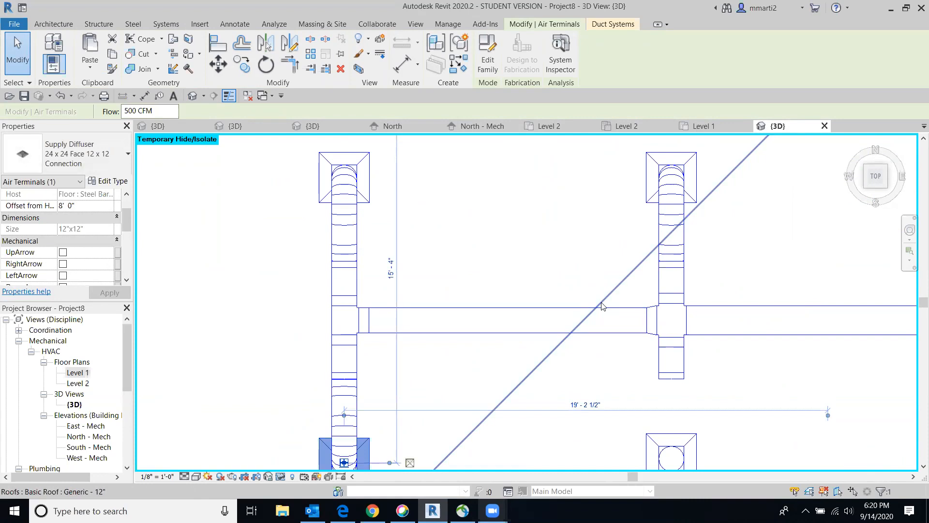
left_click(696, 456)
key("ctrl+z")
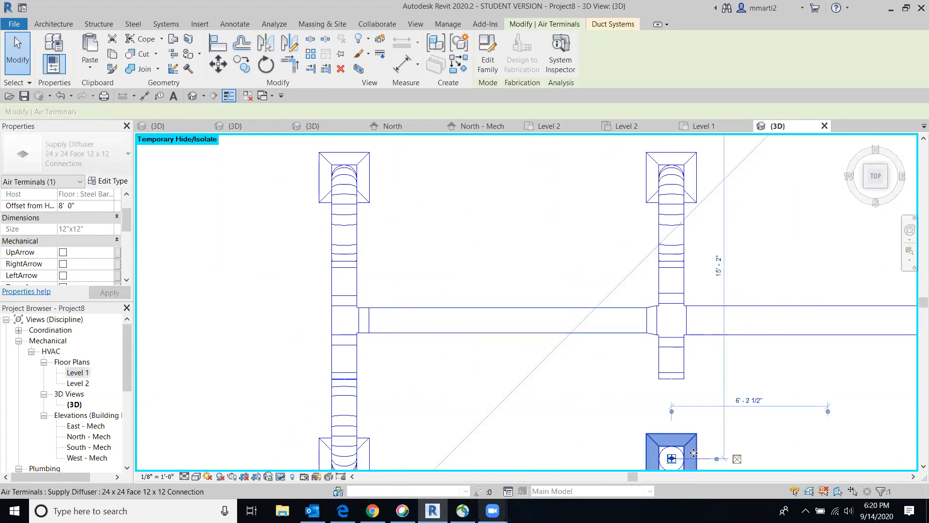
Nudge the south diffusers of the third and fourth branches southward, away from the main duct
scroll(885, 365, "down", 1)
middle_click_drag(842, 381, 281, 322)
left_click(427, 377)
key("Down")
key("Down")
left_click(689, 381)
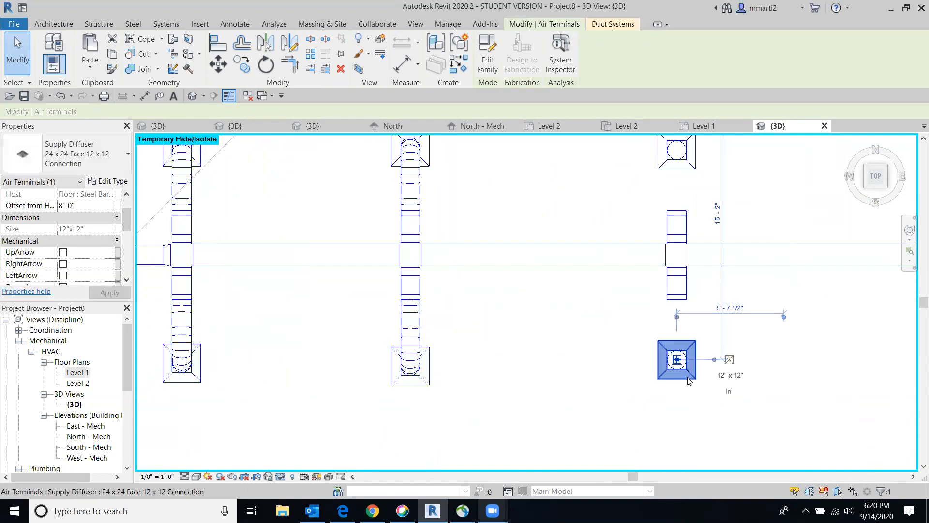
key("Down")
key("Down")
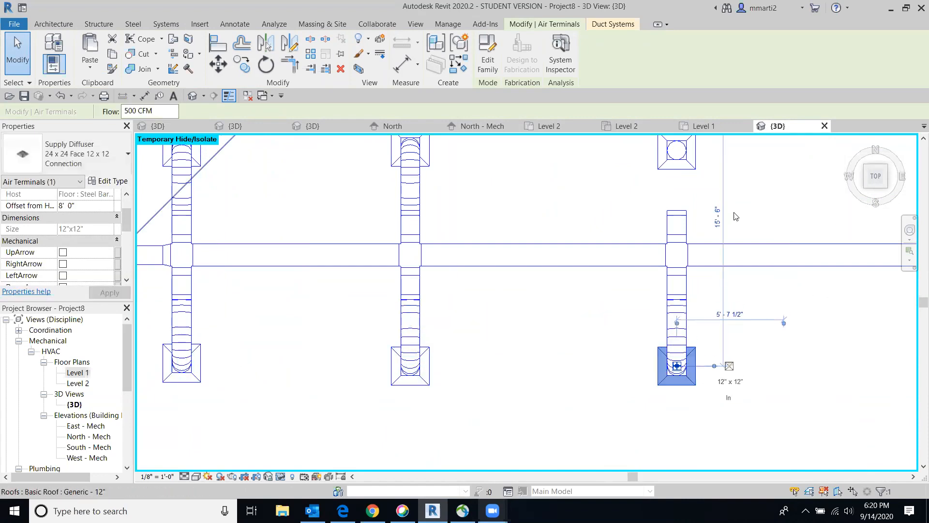
Move the north diffusers of the fourth, fifth and sixth branches slightly northward, away from the main duct
left_click(686, 168)
left_click(690, 169)
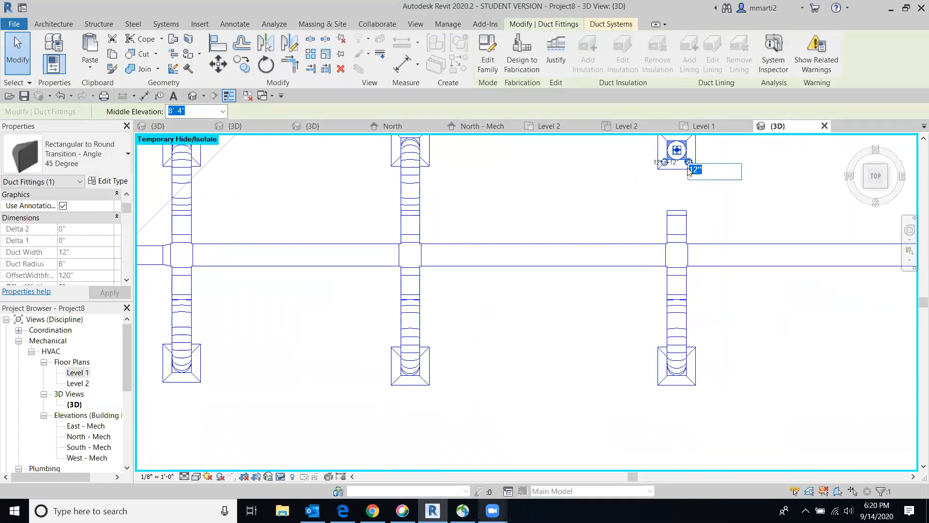
key("Escape")
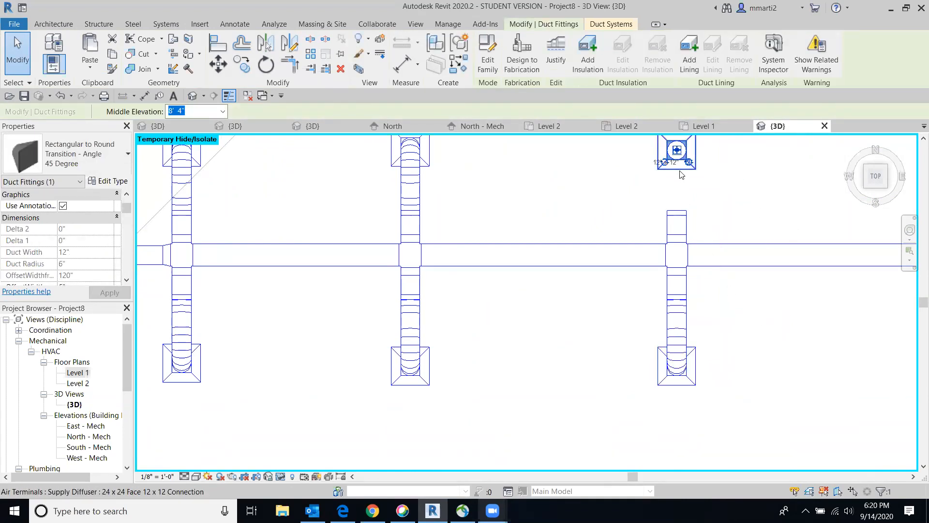
left_click(682, 173)
middle_click_drag(761, 342, 437, 377)
left_click(618, 211)
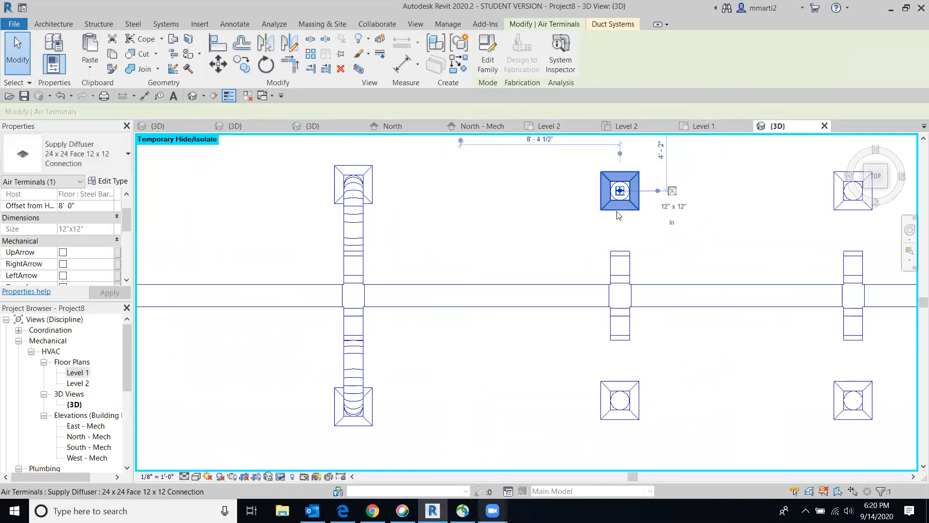
left_click_drag(618, 213, 618, 206)
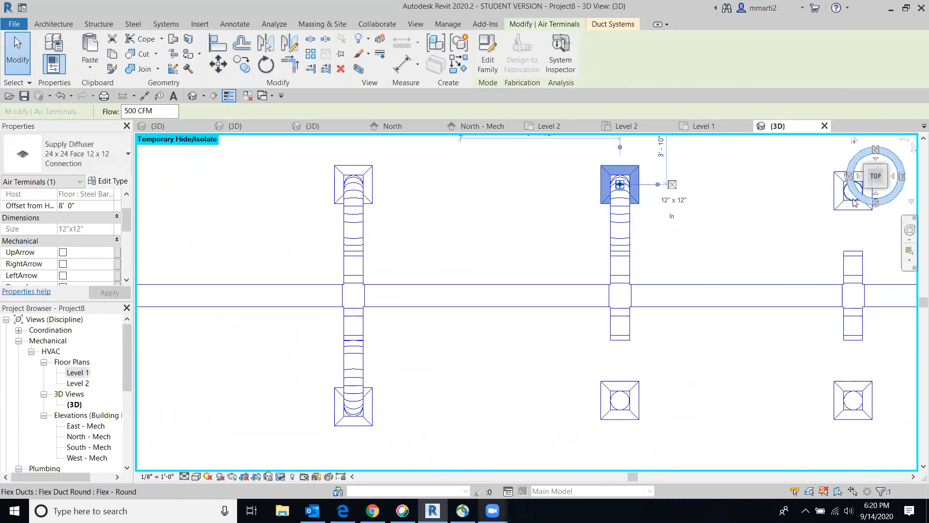
left_click_drag(855, 211, 854, 205)
Move the south diffusers of the sixth and fifth branches slightly southward, away from the main duct
left_click(854, 415)
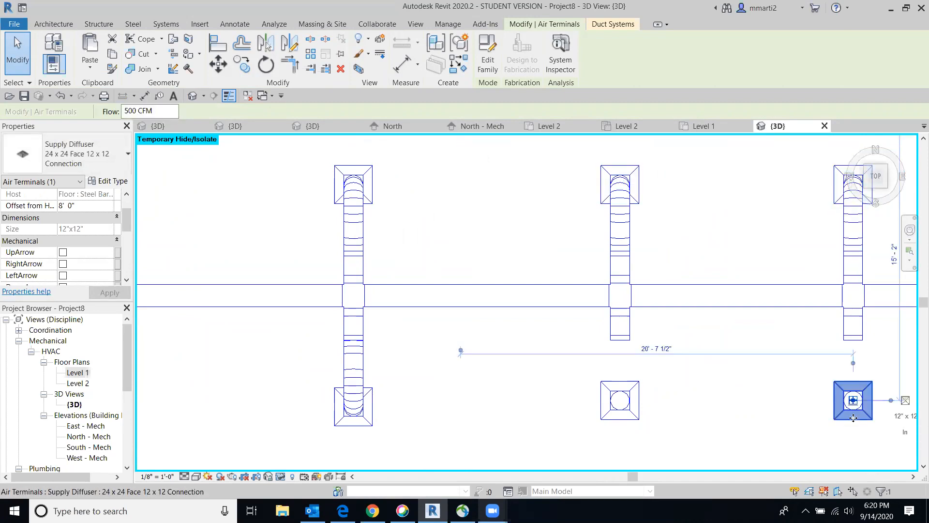
left_click_drag(853, 418, 853, 423)
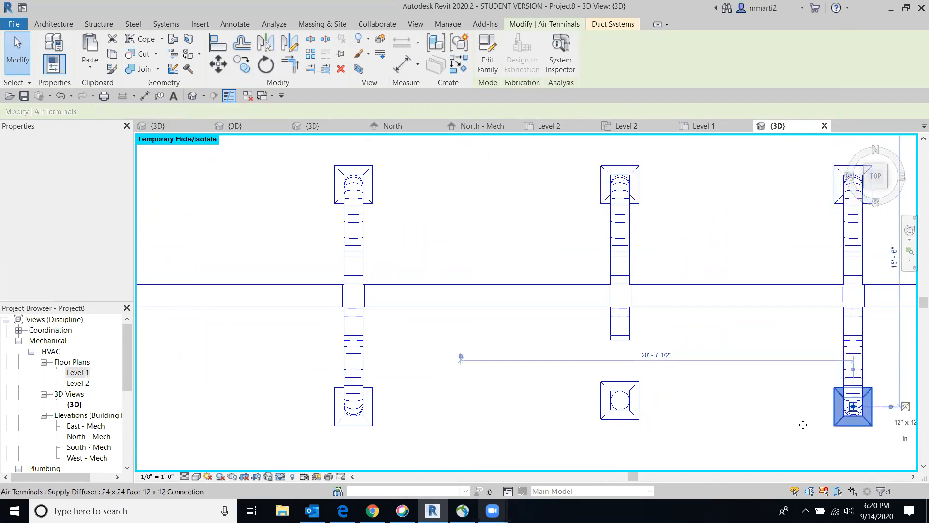
left_click(624, 419)
scroll(689, 432, "down", 3)
middle_click_drag(689, 432, 600, 352)
scroll(600, 352, "down", 3)
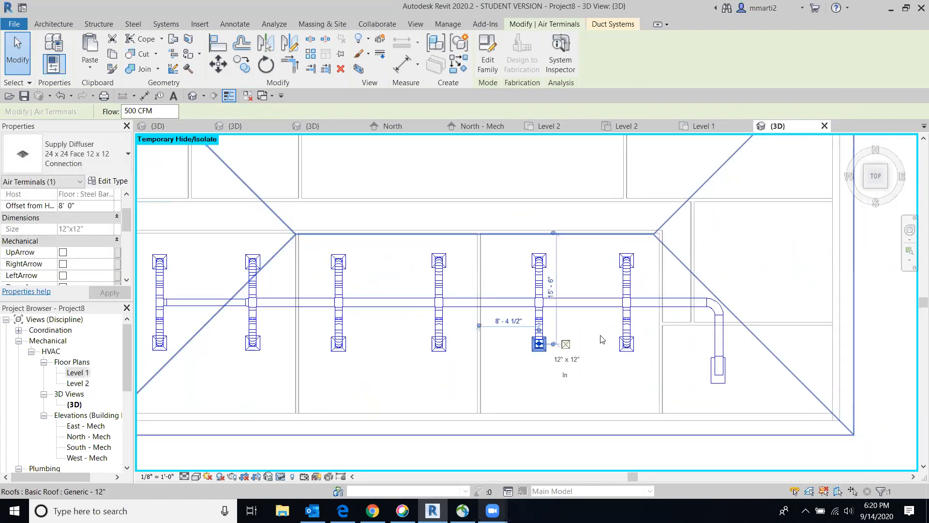
scroll(663, 332, "down", 2)
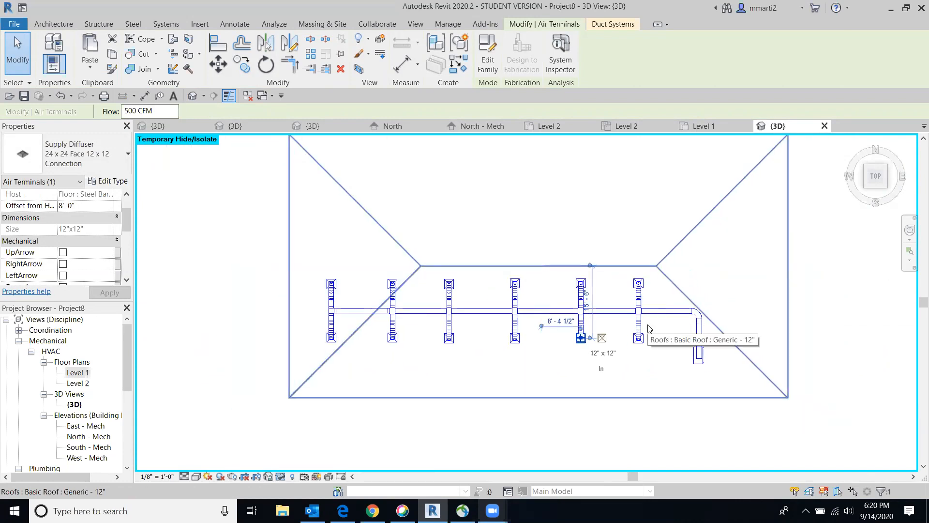
Inspect the main duct and flex duct connections along the building in the front view
left_click(887, 188)
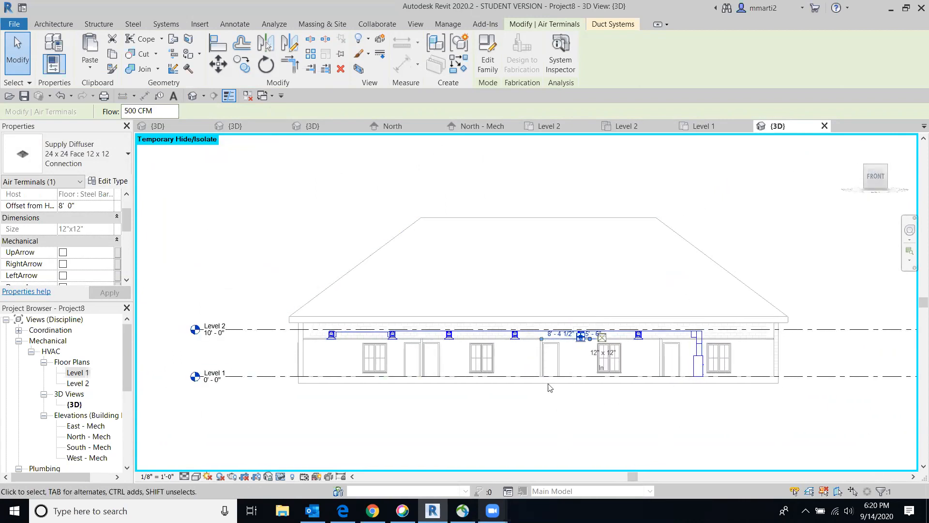
scroll(549, 387, "up", 6)
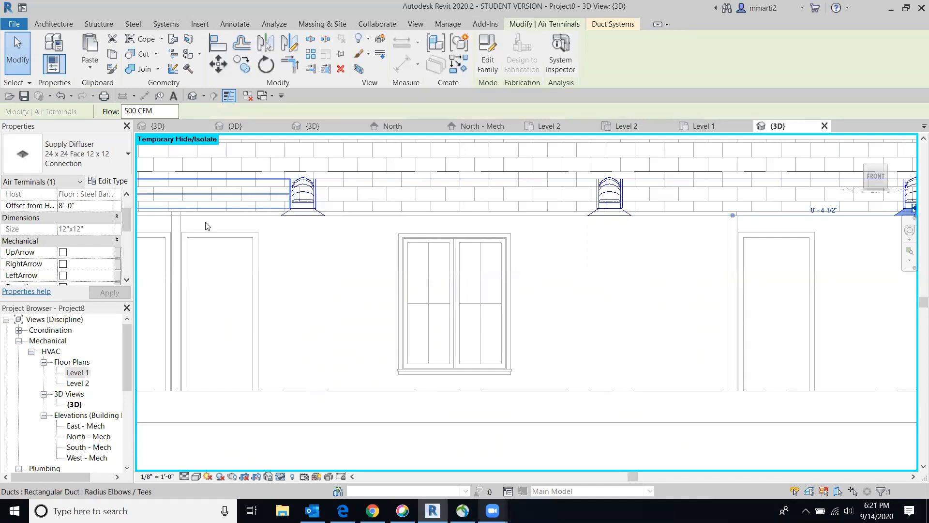
scroll(732, 358, "down", 2)
scroll(731, 358, "down", 4)
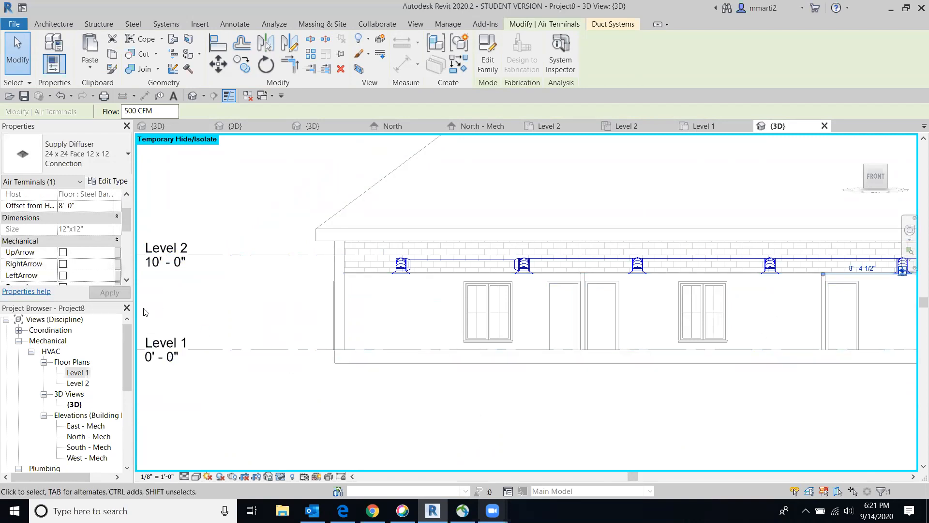
In the mechanical Level 1 floor plan, start placing an air terminal of type Return Diffuser 24 x 24 Face 12 x 12 Connection
double_click(77, 374)
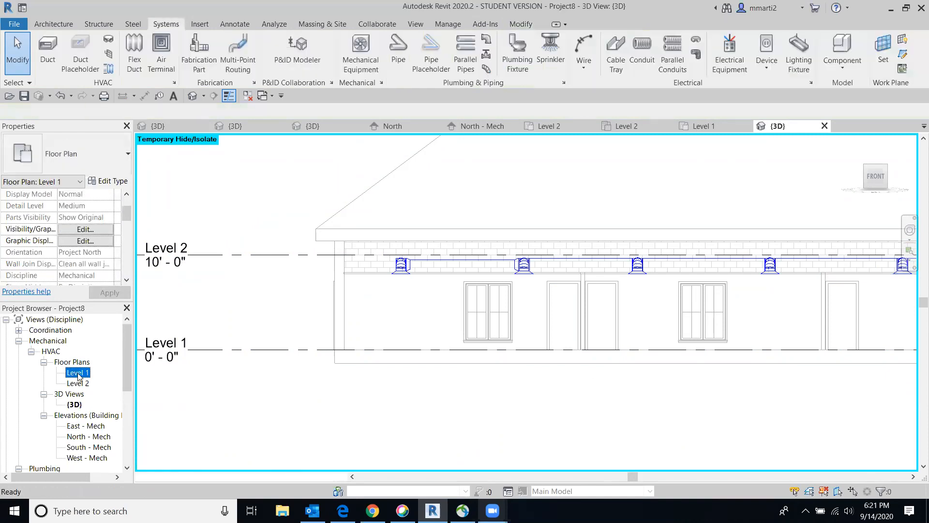
scroll(428, 364, "down", 3)
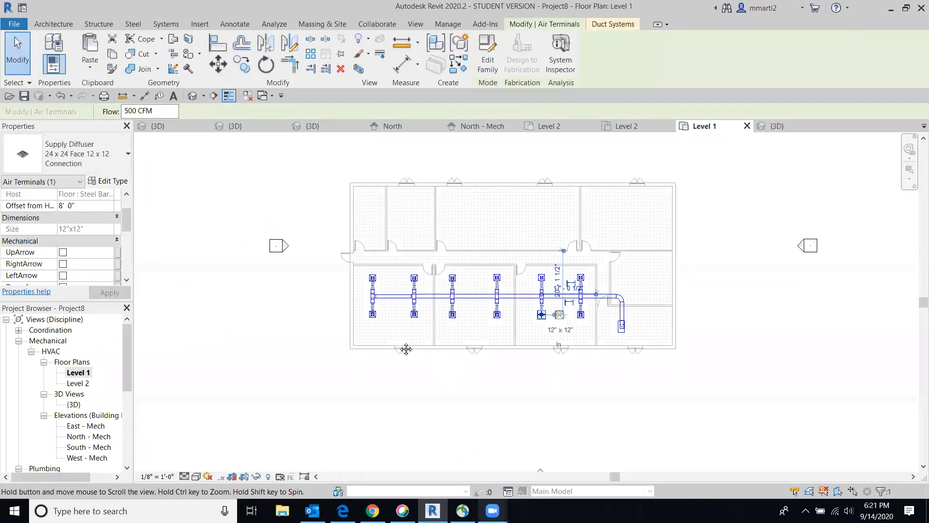
left_click(167, 24)
left_click(172, 49)
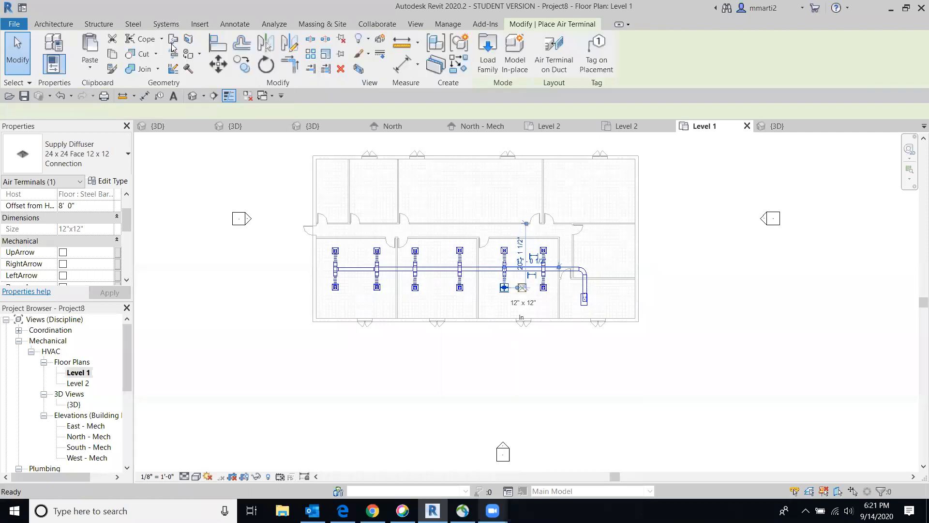
left_click(116, 166)
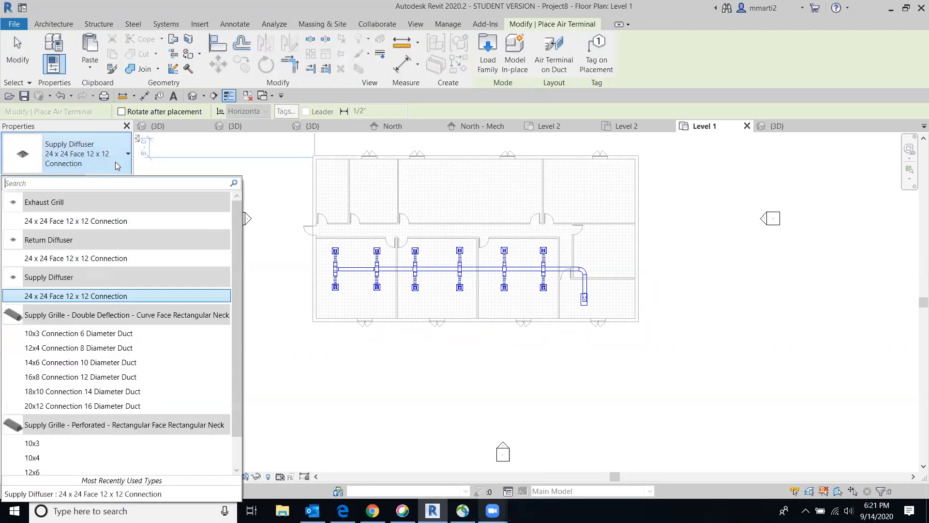
left_click(83, 260)
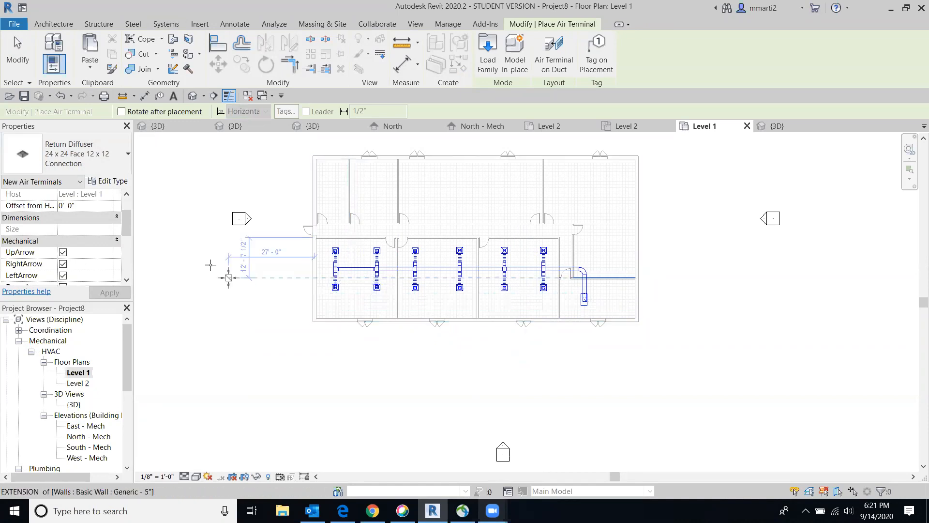
Turn off UpArrow, RightArrow, LeftArrow and DownArrow for the new return diffusers
scroll(128, 235, "down", 1)
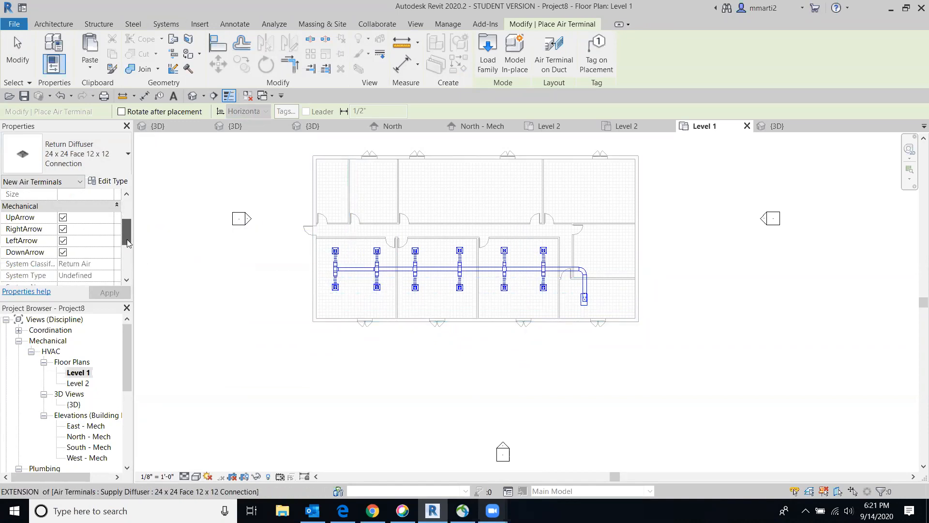
left_click(63, 218)
left_click(63, 229)
left_click(63, 241)
left_click(63, 252)
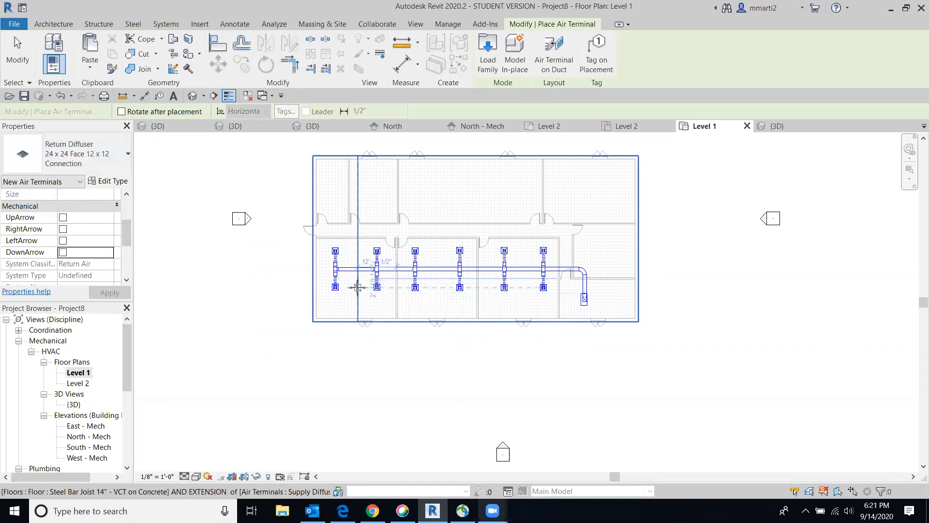
Place one return diffuser in each of the three southern rooms, between the southern supply diffusers, and end the placement
left_click(355, 287)
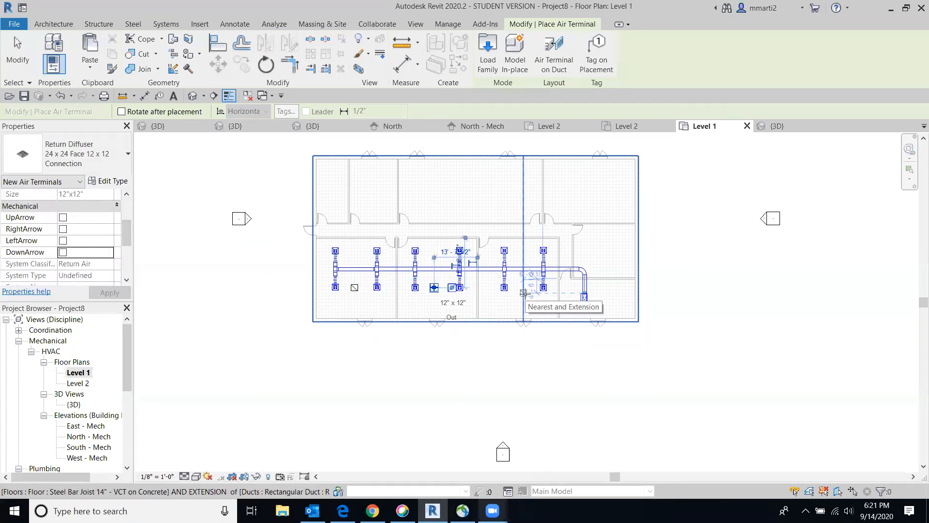
left_click(434, 288)
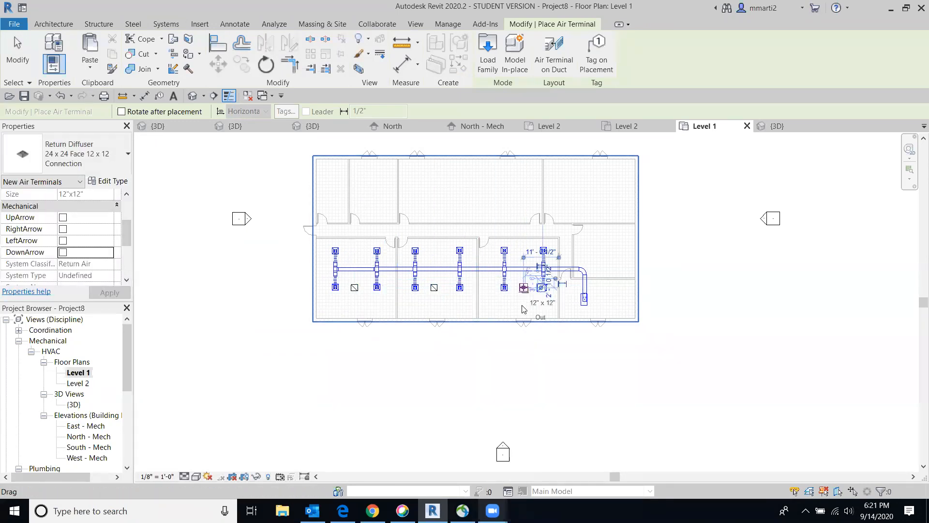
left_click(17, 53)
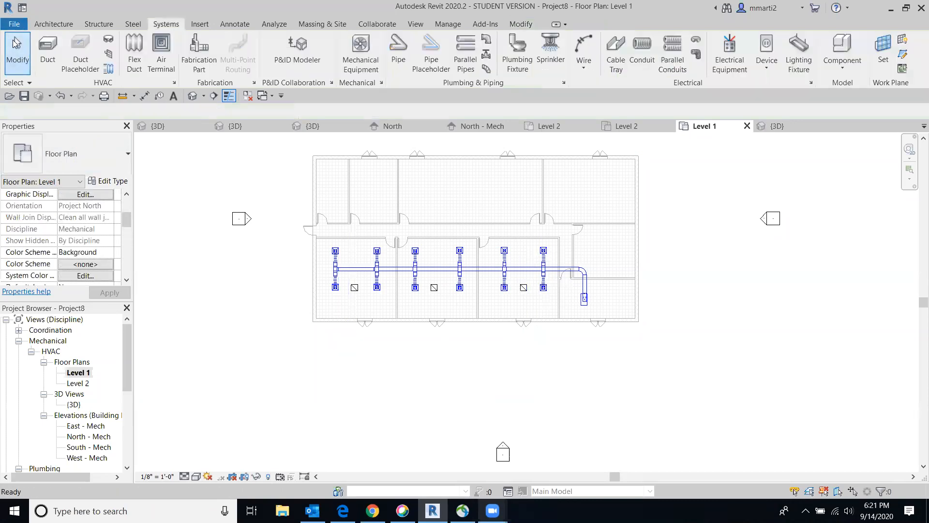
Create a Return Air duct system named Mechanical Return Air 1 from the three return diffusers and the air handling unit
scroll(454, 284, "up", 3)
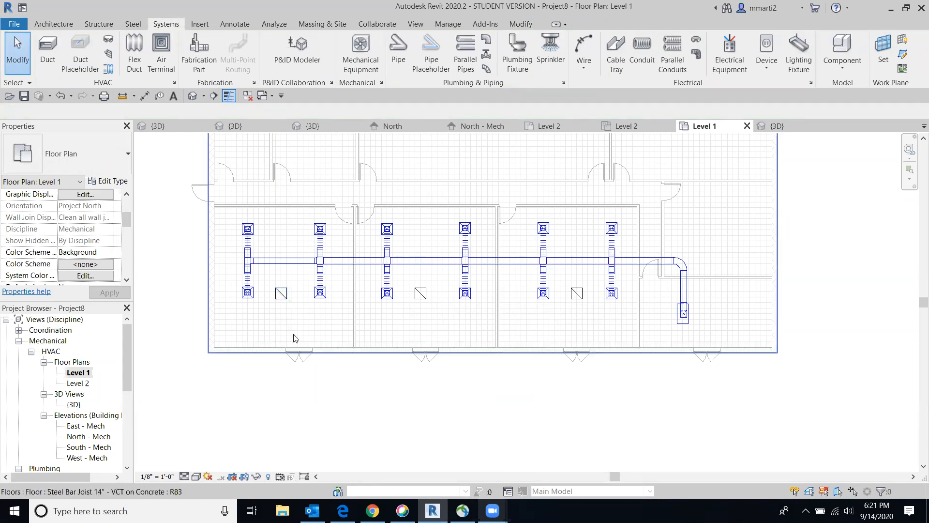
left_click(287, 299)
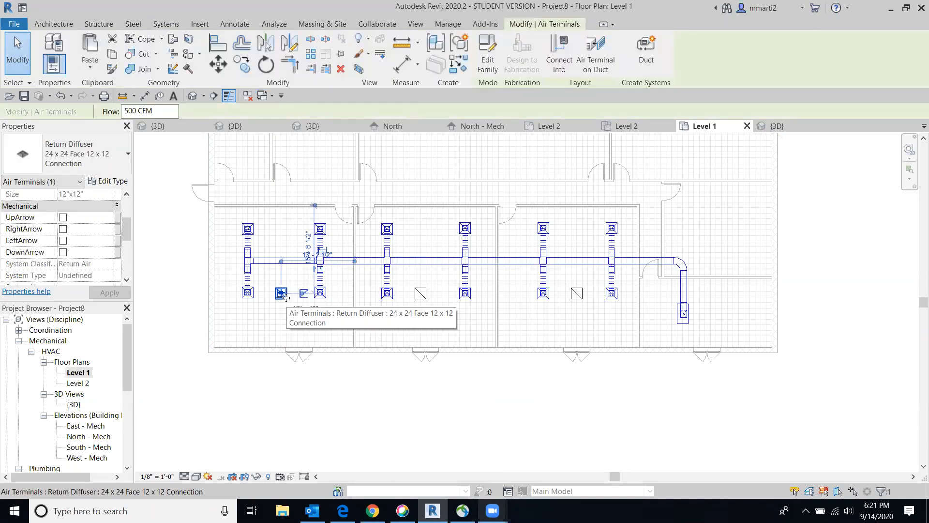
left_click(423, 297, "ctrl")
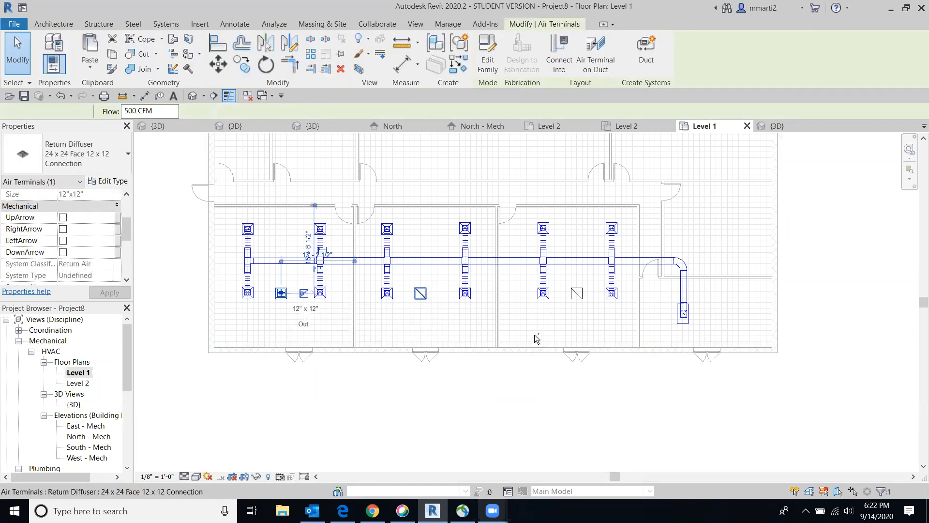
left_click(577, 294, "ctrl")
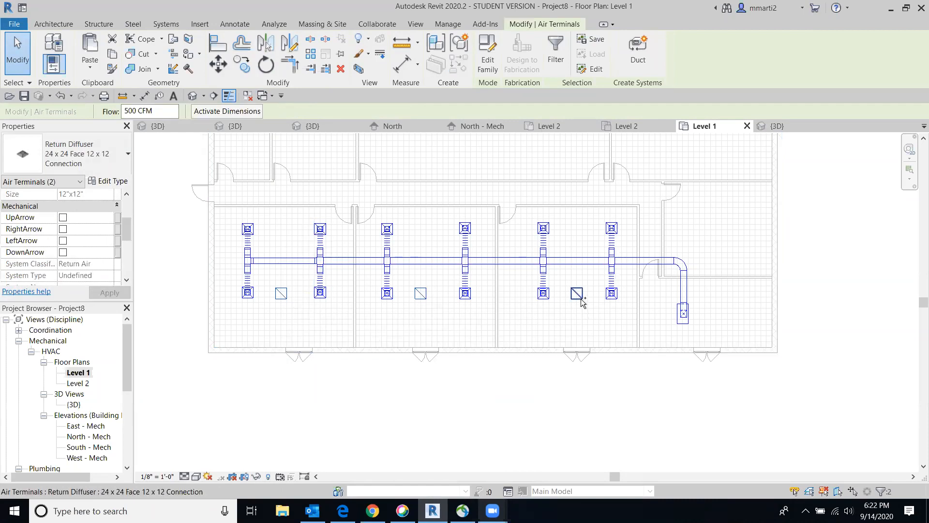
left_click(685, 327, "ctrl")
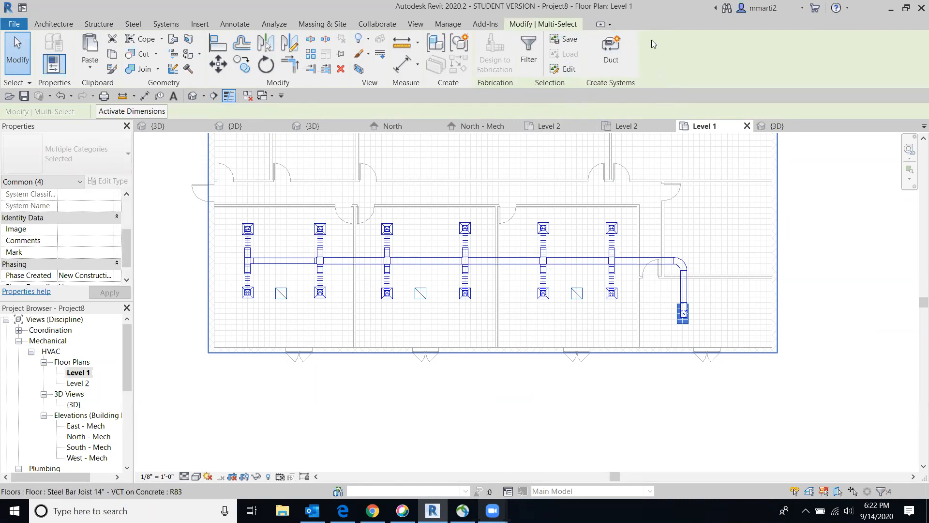
left_click(611, 51)
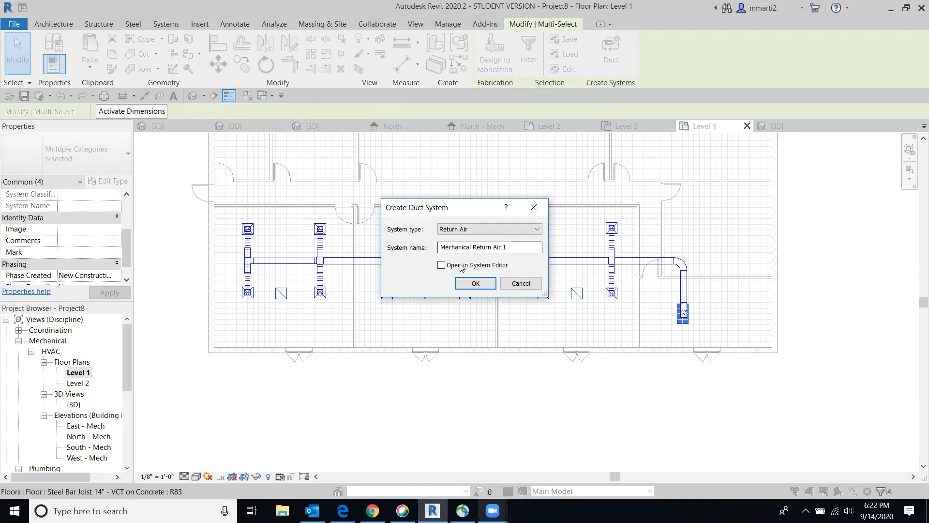
left_click(481, 289)
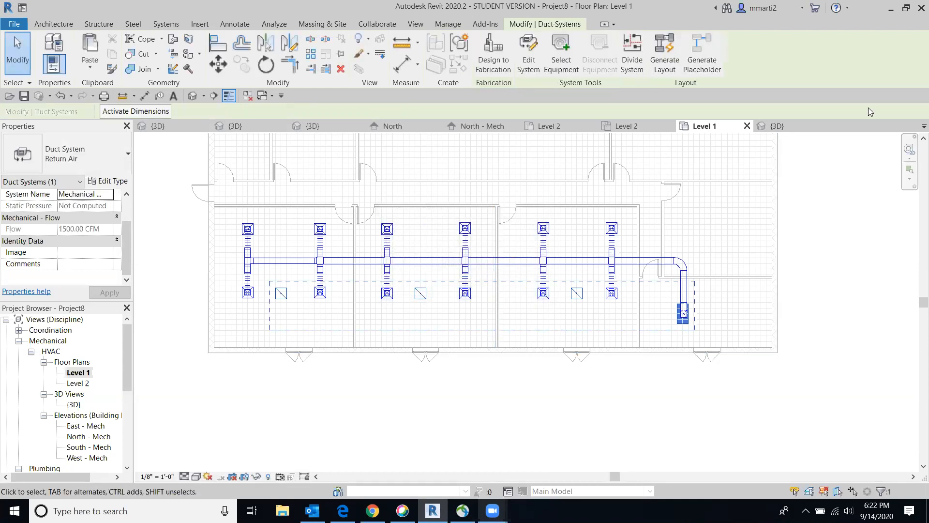
Start generating the return air layout, compare the six Network solutions and return to solution 1
left_click(665, 56)
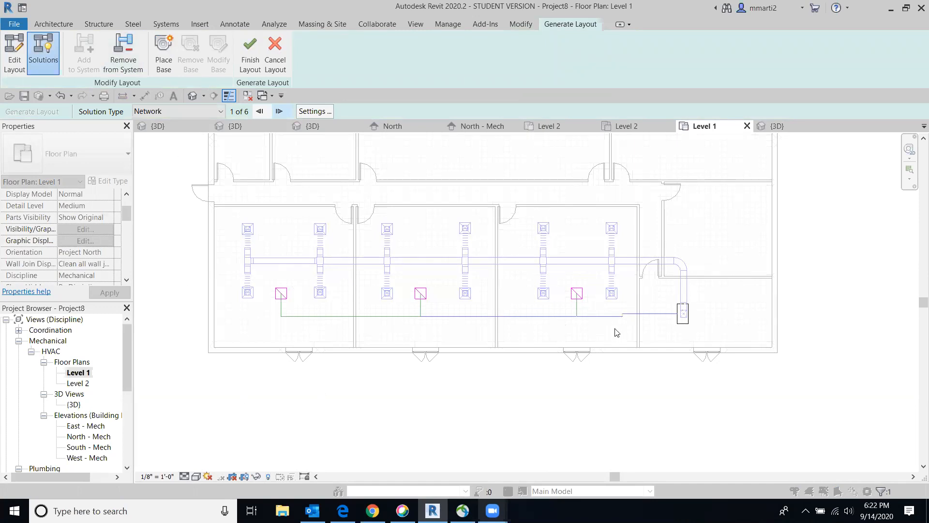
scroll(617, 333, "up", 6)
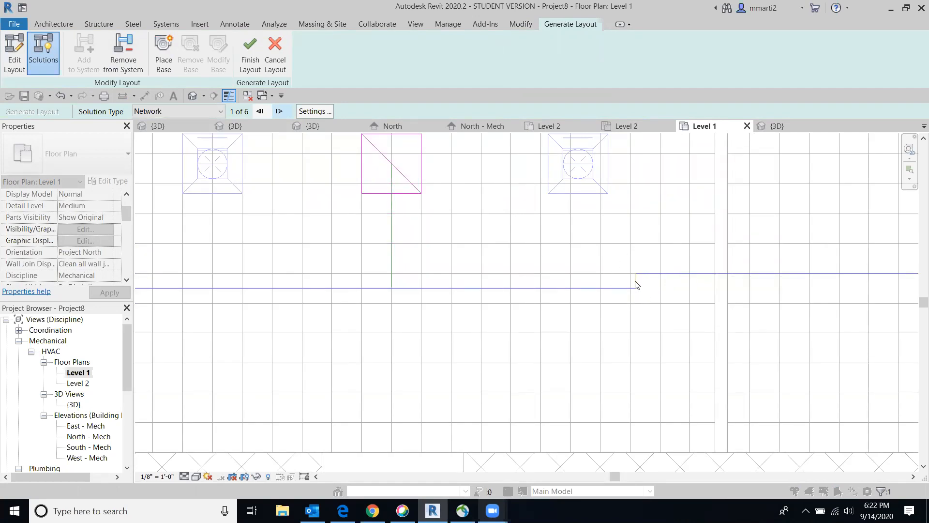
scroll(638, 287, "down", 5)
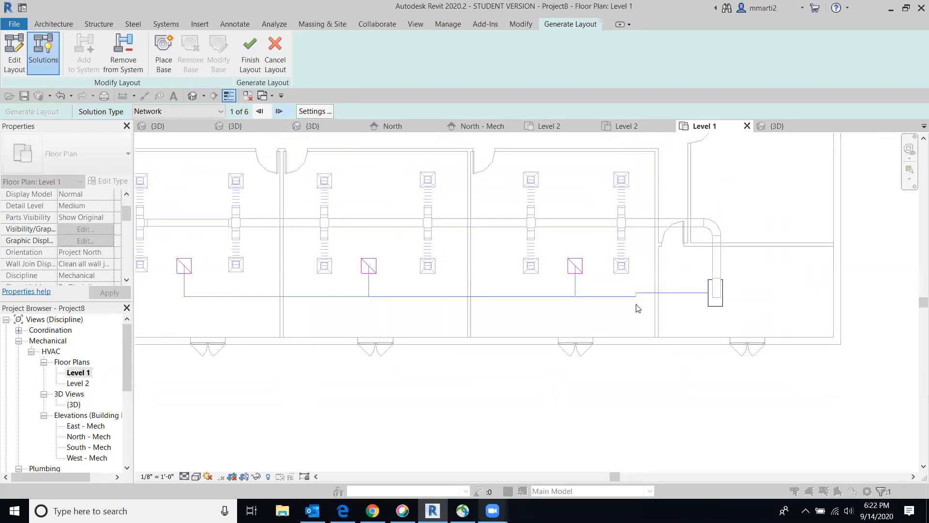
middle_click_drag(638, 308, 659, 309)
left_click(280, 112)
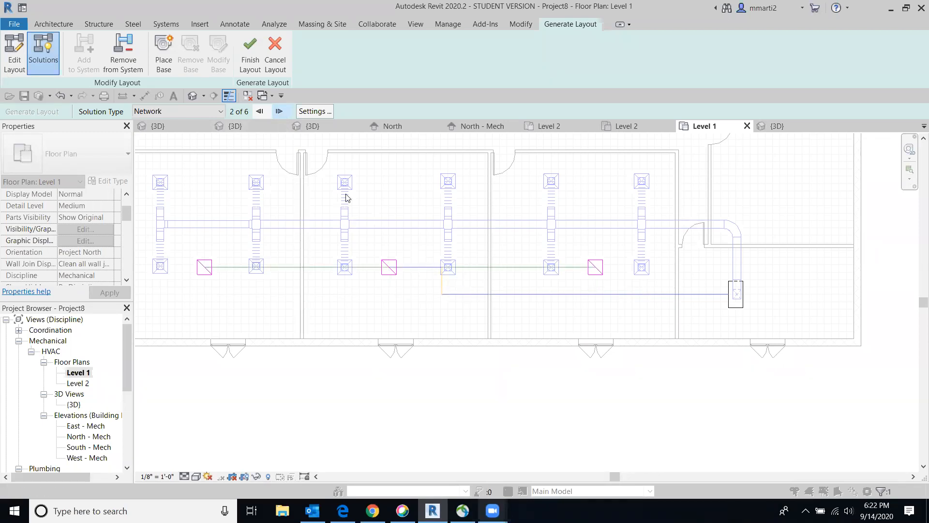
left_click(280, 112)
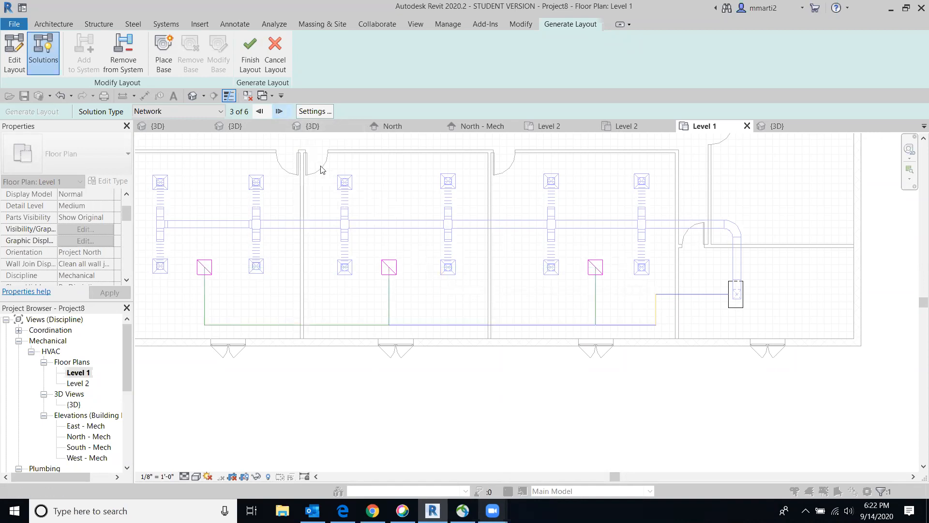
left_click(279, 111)
left_click(280, 112)
left_click(280, 112)
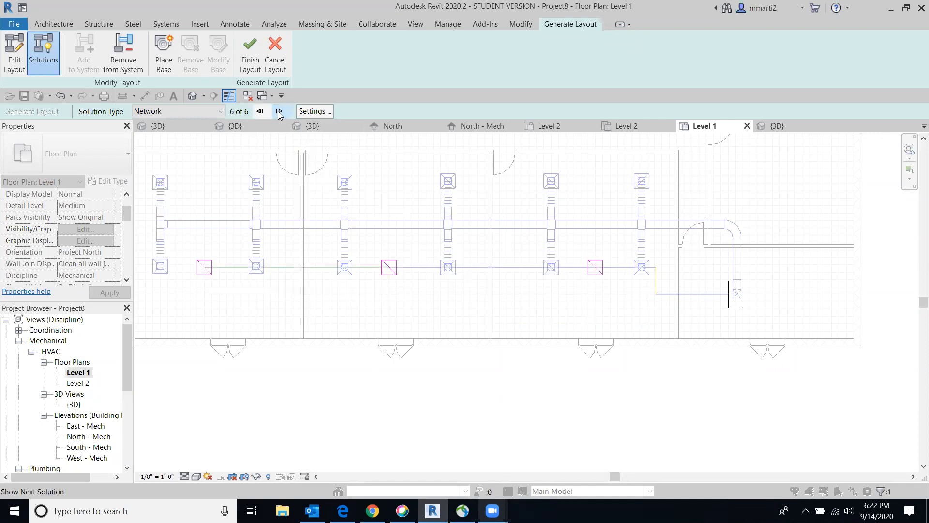
left_click(279, 112)
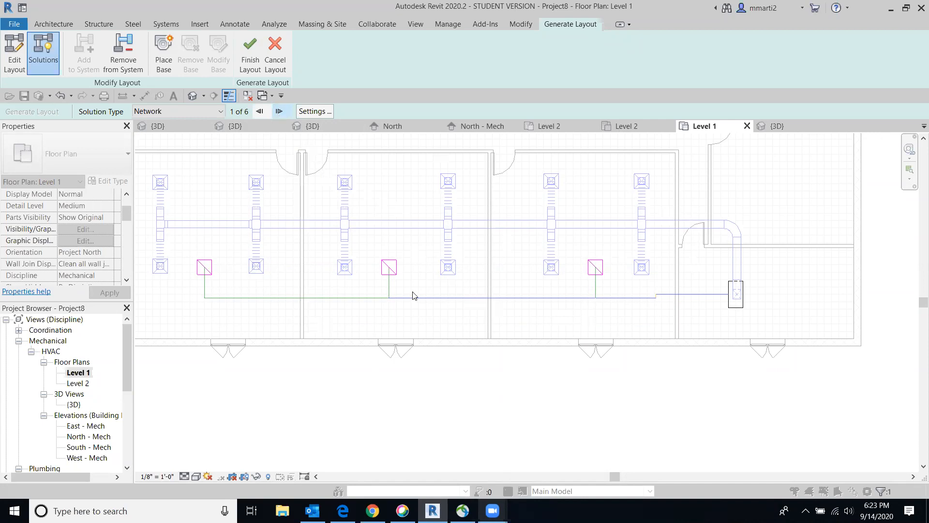
Set the return branch's flex duct type to Flex Duct Round : Flex - Round and finish the layout using Network solution 1
left_click(305, 112)
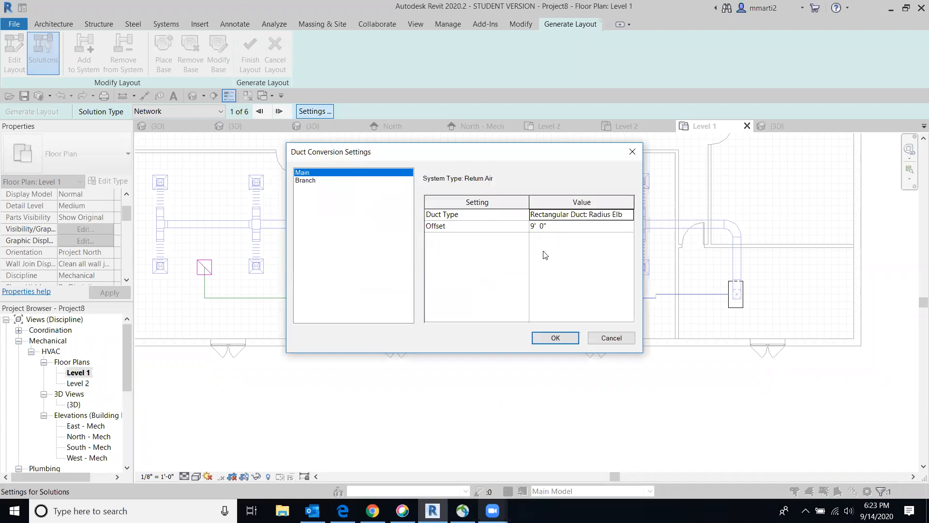
left_click(306, 181)
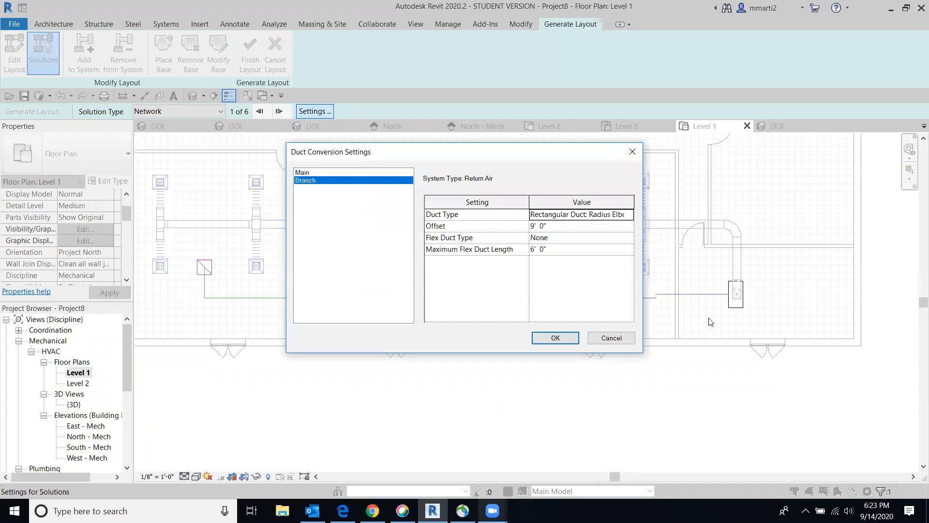
left_click(633, 239)
left_click(619, 260)
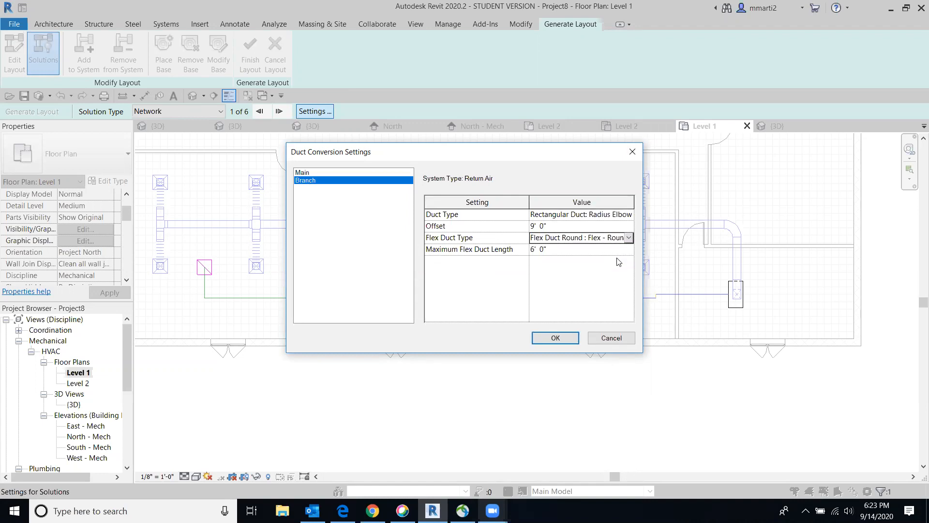
left_click(552, 338)
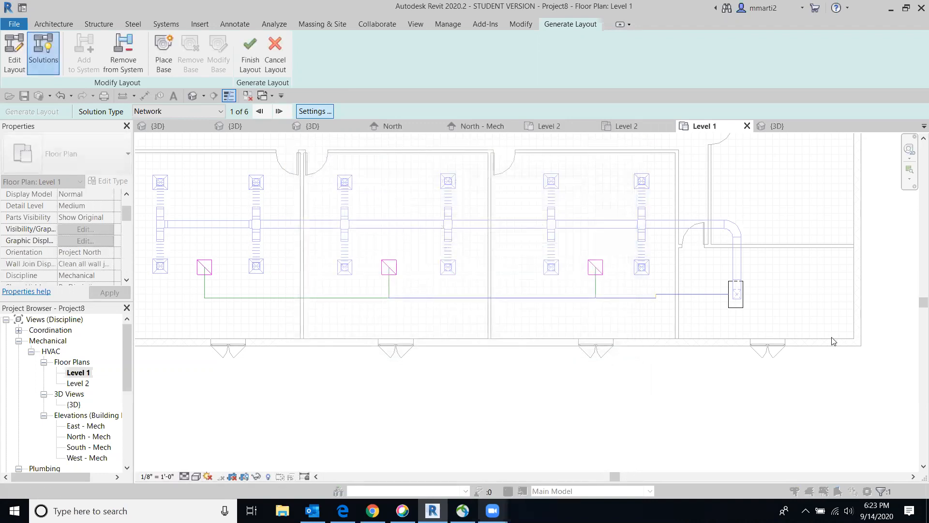
scroll(317, 302, "down", 2)
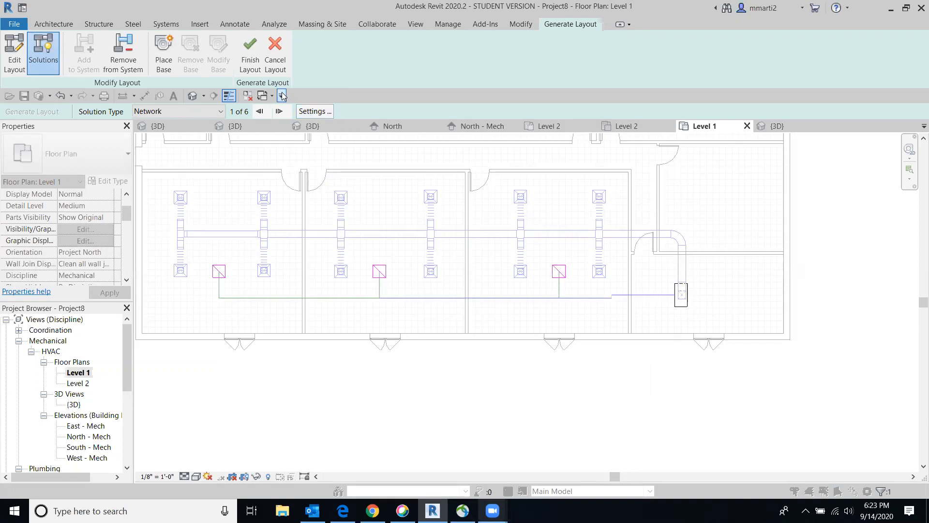
left_click(249, 59)
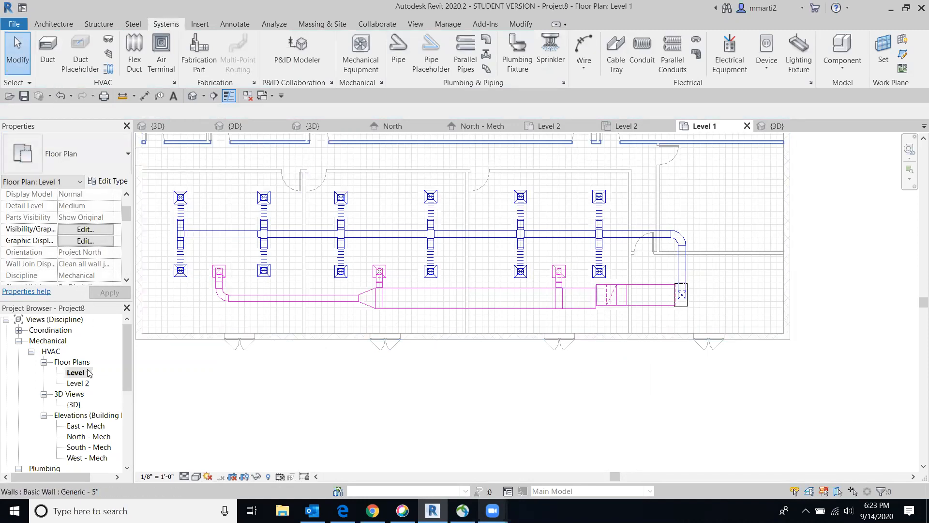
Inspect the generated return ductwork and its drop to the air handling unit in an angled 3D view
left_click(193, 96)
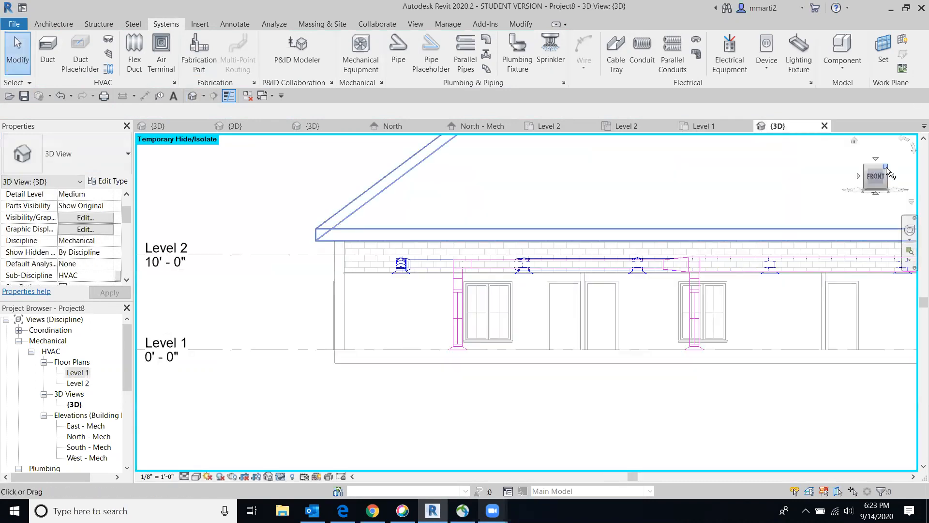
left_click(887, 166)
scroll(818, 227, "down", 4)
middle_click_drag(857, 260, 590, 297)
scroll(646, 312, "up", 1)
scroll(646, 313, "up", 3)
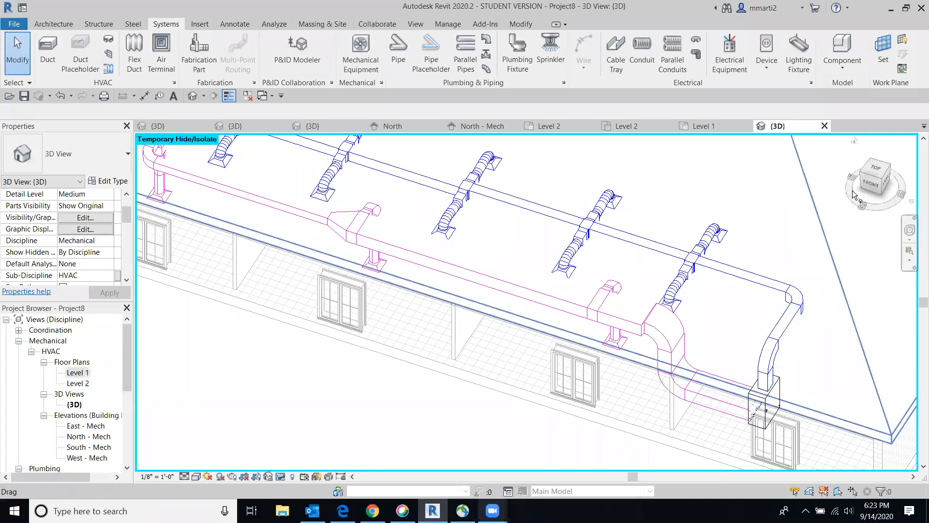
left_click_drag(889, 174, 884, 178)
left_click(884, 178)
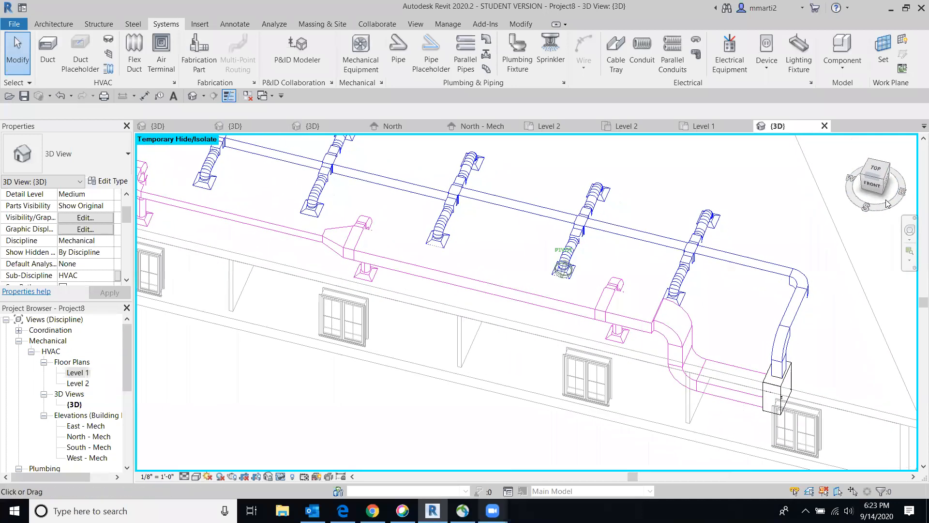
Examine from the top how the return main meets the duct section running to the air handling unit
scroll(558, 332, "down", 5)
middle_click_drag(638, 215, 622, 315)
scroll(542, 291, "up", 4)
scroll(564, 310, "up", 4)
middle_click_drag(564, 309, 520, 20)
scroll(547, 208, "up", 3)
middle_click_drag(547, 208, 577, 268)
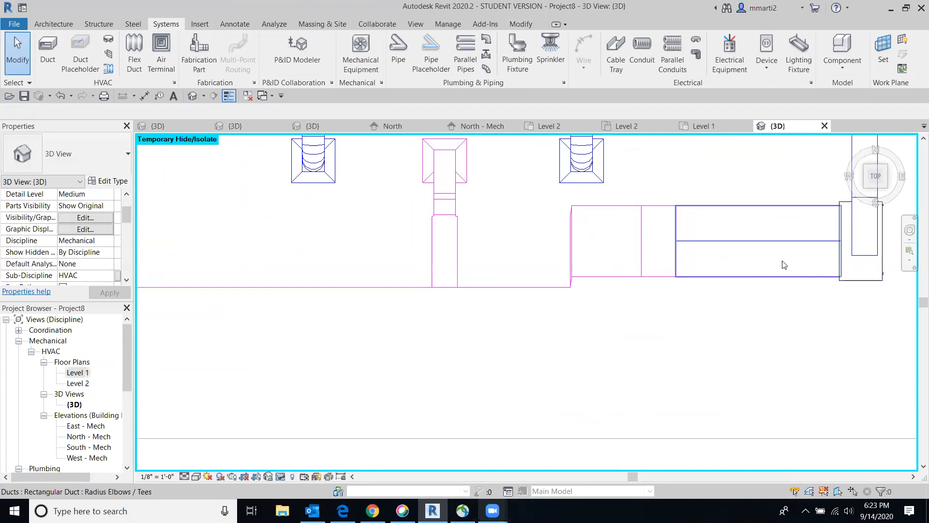
middle_click_drag(784, 265, 684, 258)
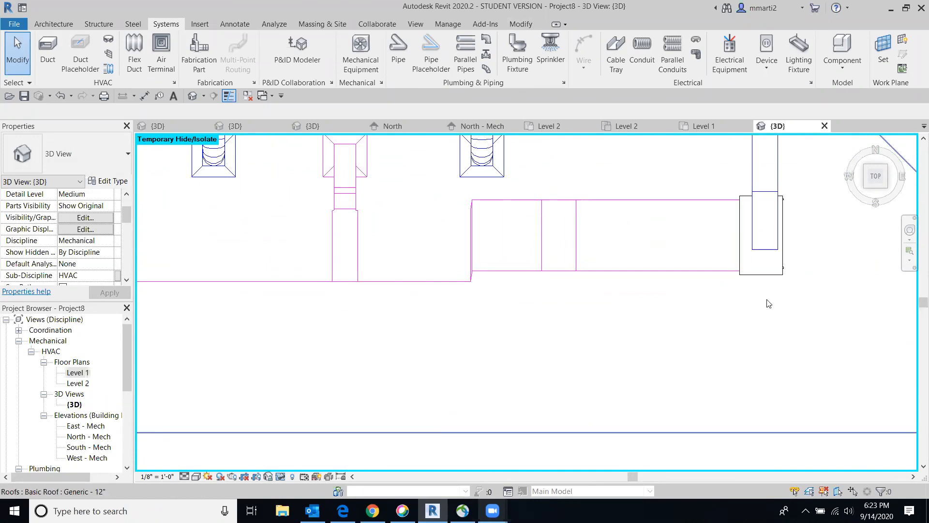
Try to align the return elbow fitting with the edge of the duct running to the air handling unit
scroll(668, 264, "down", 2)
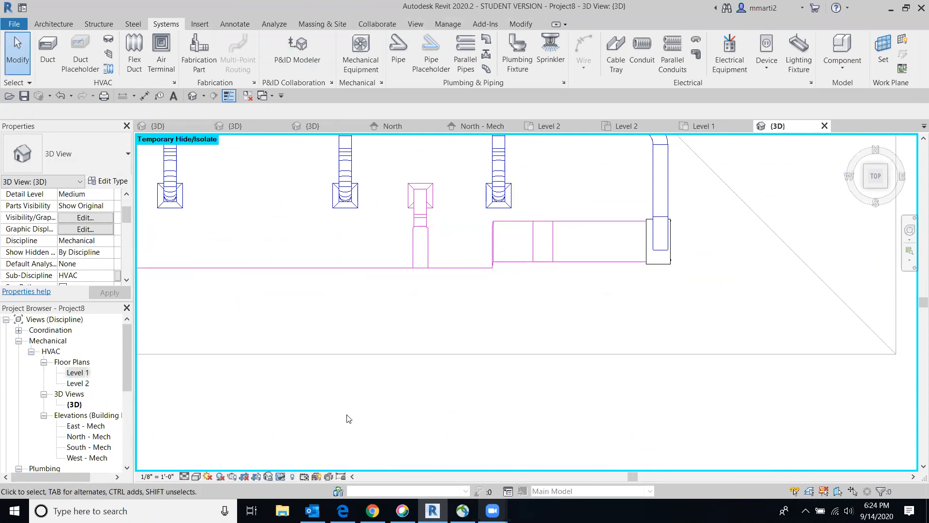
left_click(519, 26)
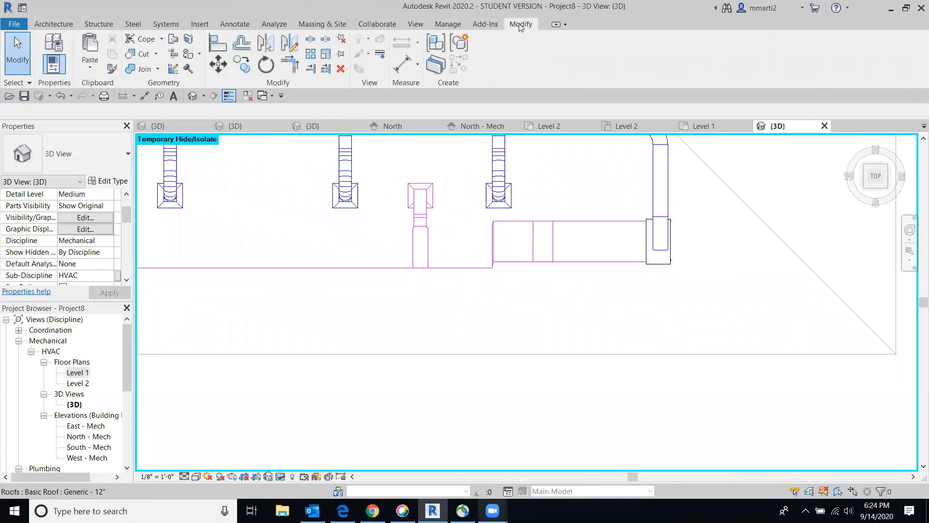
left_click(219, 43)
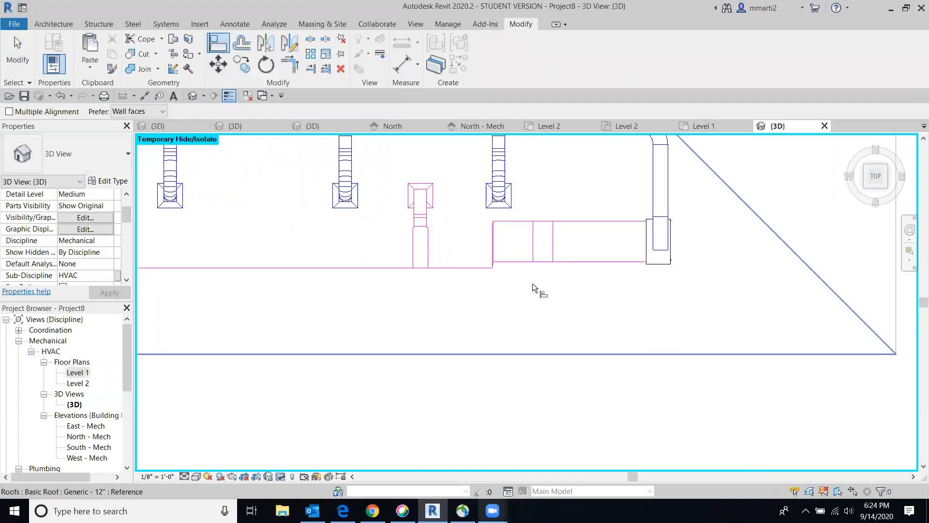
left_click(555, 263)
left_click(503, 260)
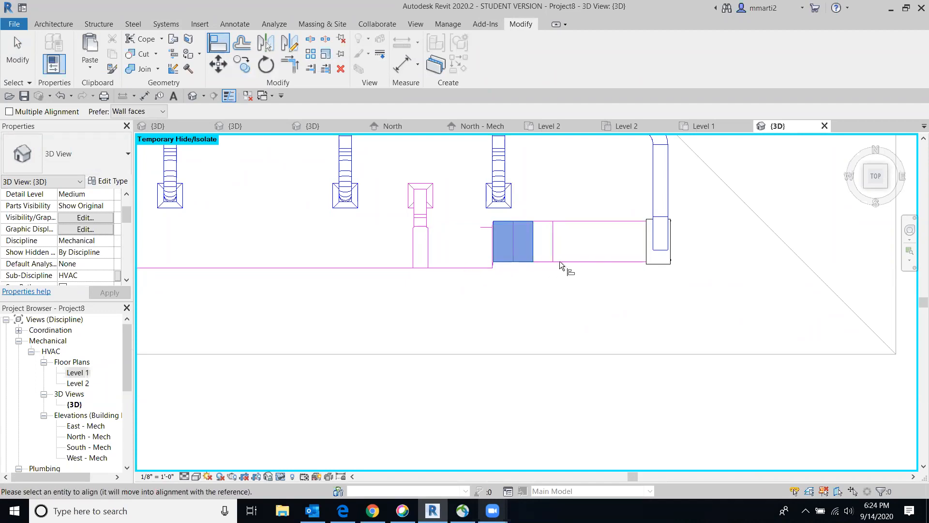
left_click(25, 60)
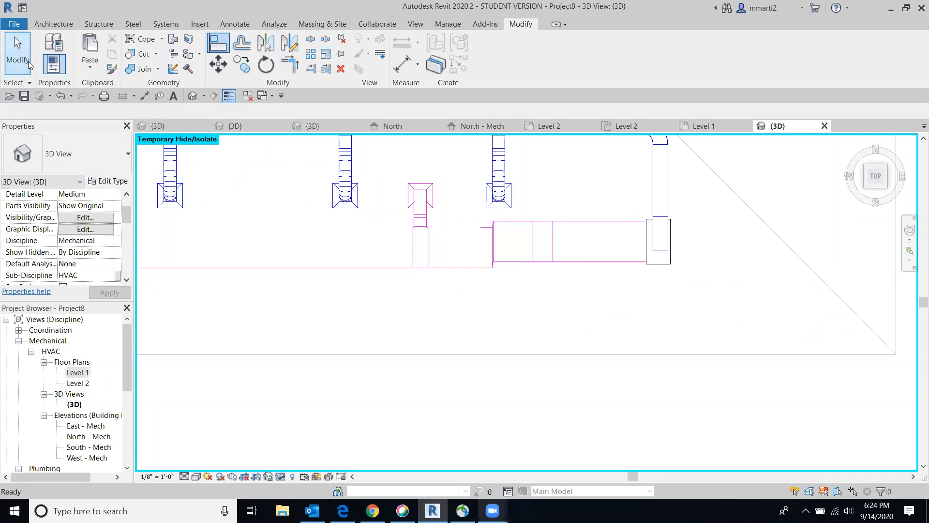
Undo the generated return air ductwork, going back to the unconnected return diffusers and air handling unit
scroll(574, 266, "down", 3)
scroll(582, 269, "up", 2)
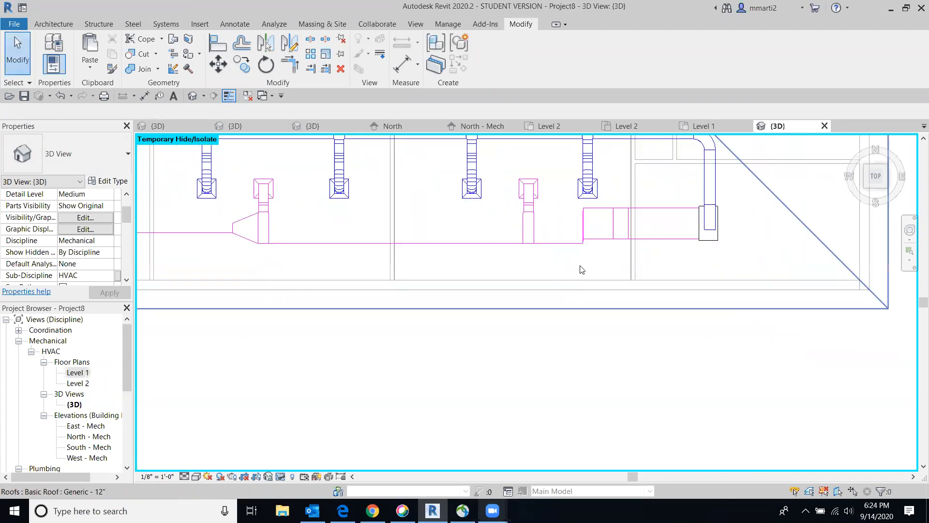
scroll(347, 212, "down", 1)
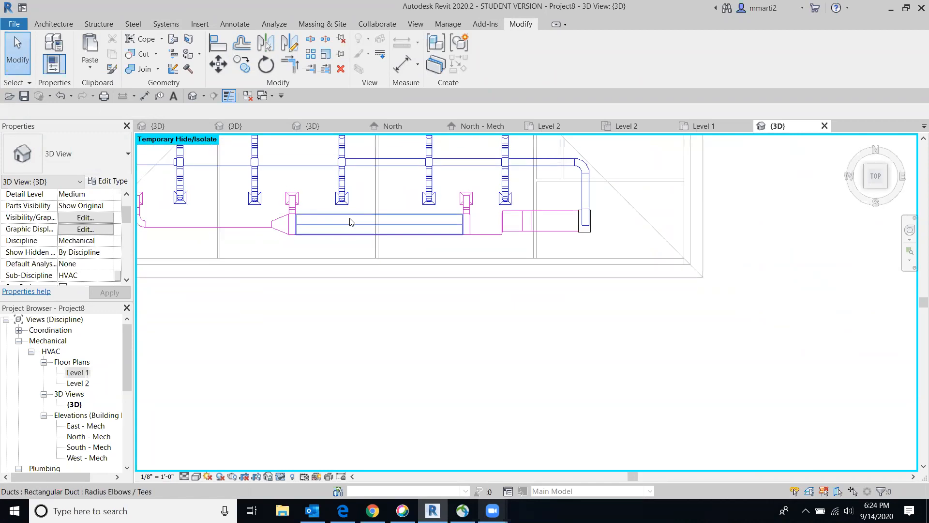
left_click(201, 229)
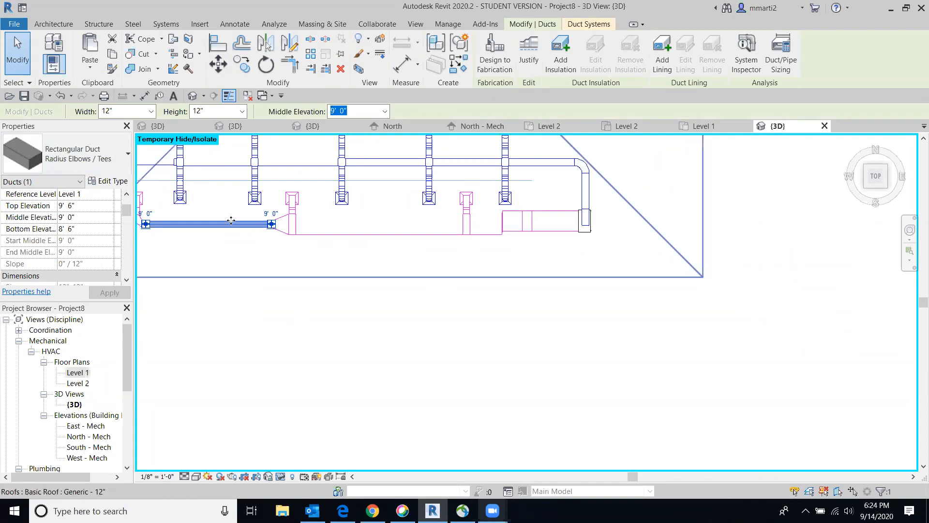
left_click(60, 96)
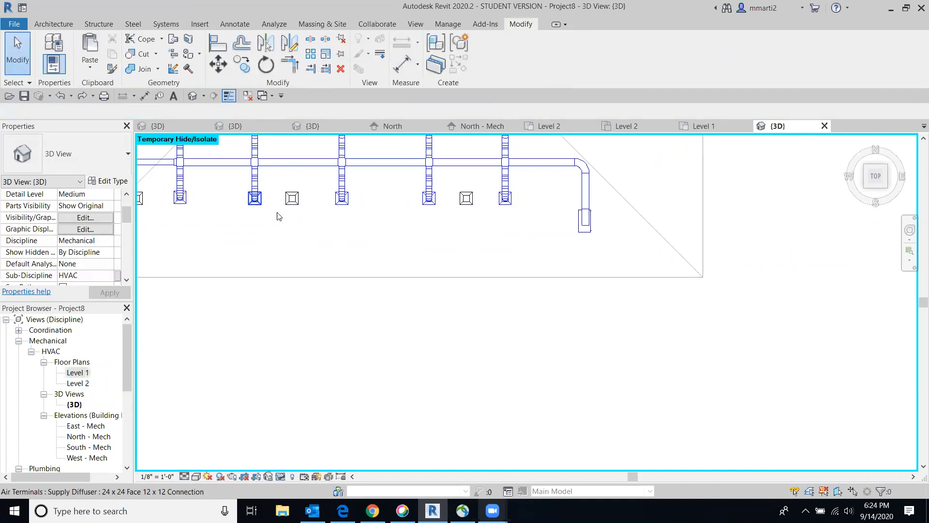
middle_click_drag(394, 281, 475, 326)
scroll(682, 293, "up", 2)
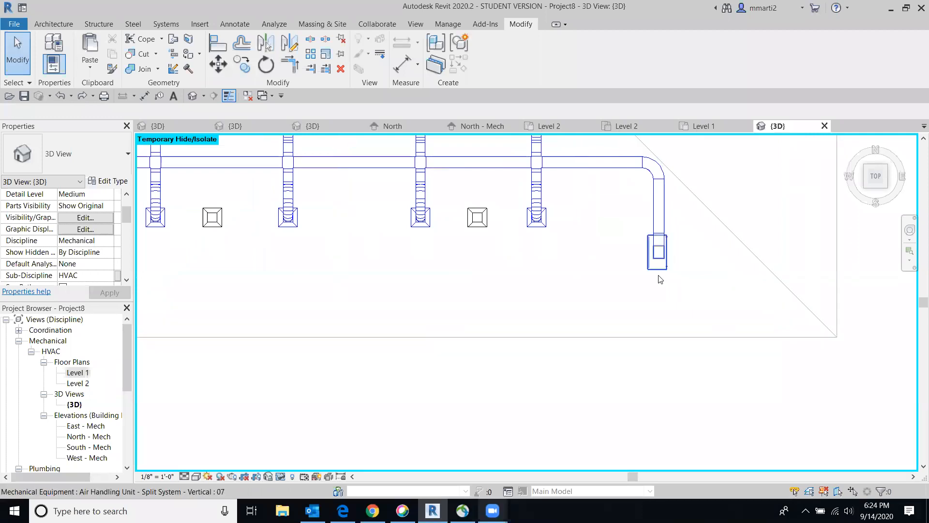
Nudge the air handling unit south in the top view, away from the supply main's elbow
left_click(659, 276)
key("Down")
key("Down")
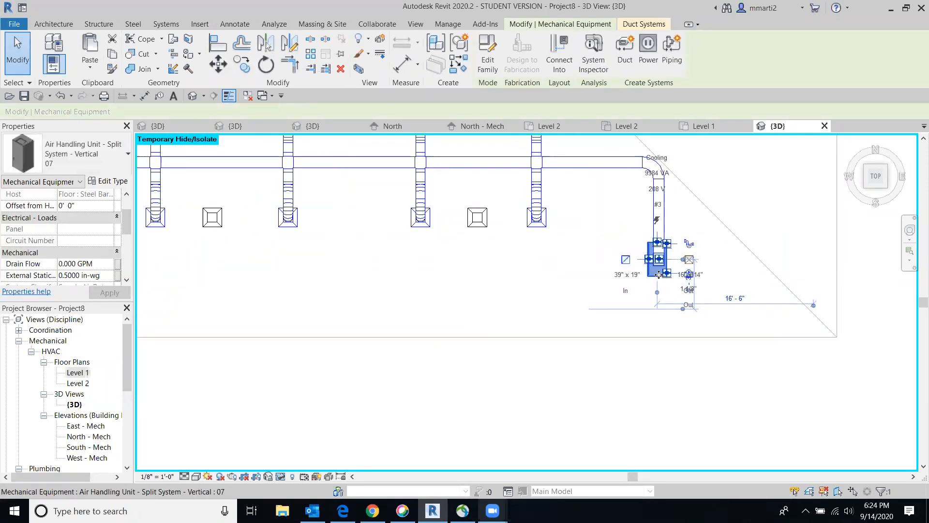
key("Down")
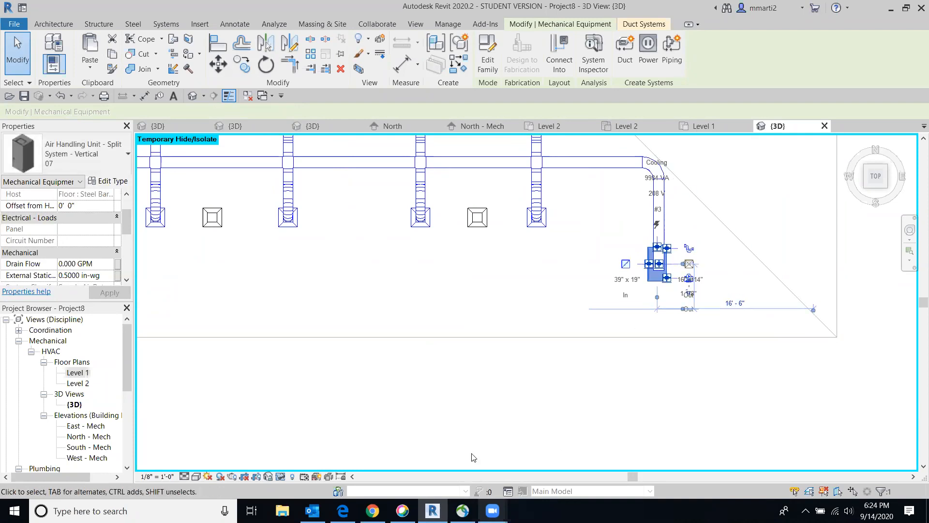
left_click(477, 440)
Nudge the three return diffusers north in the top view, closer to the supply main duct
left_click(475, 211)
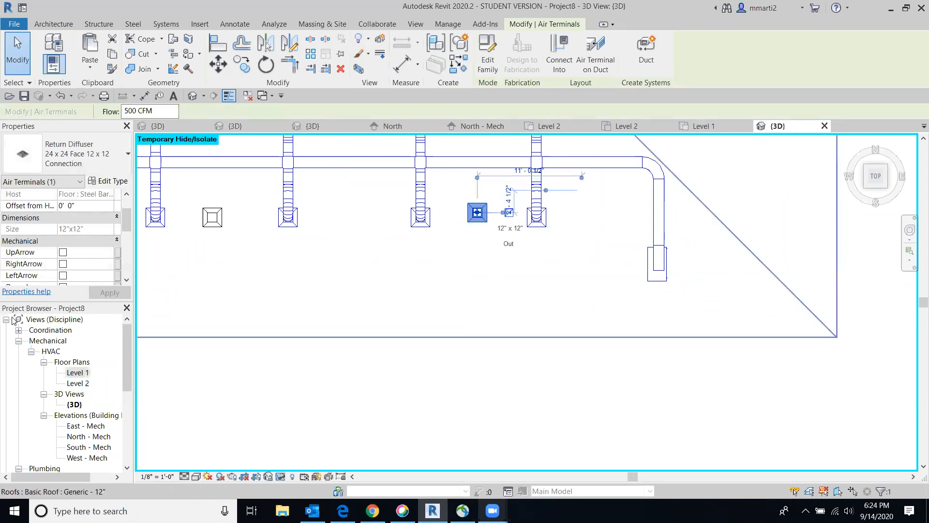
left_click(207, 219)
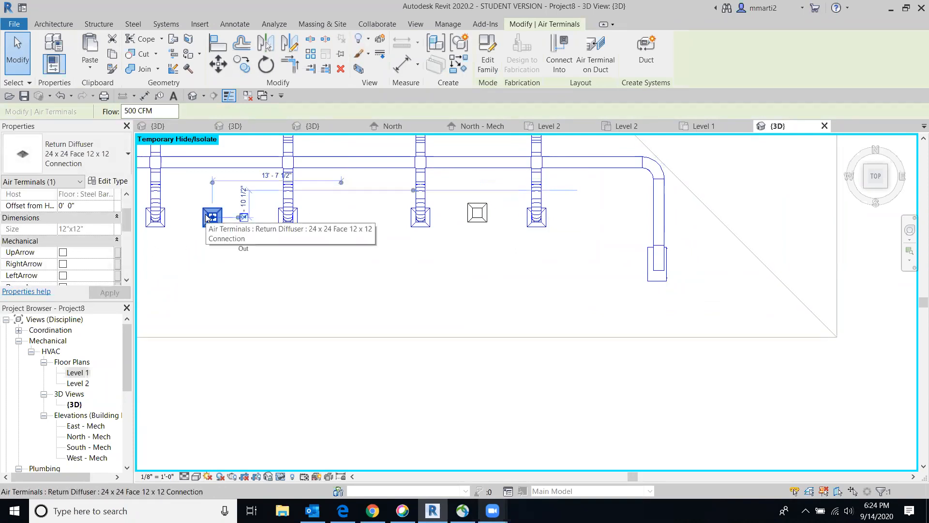
left_click_drag(207, 218, 205, 213)
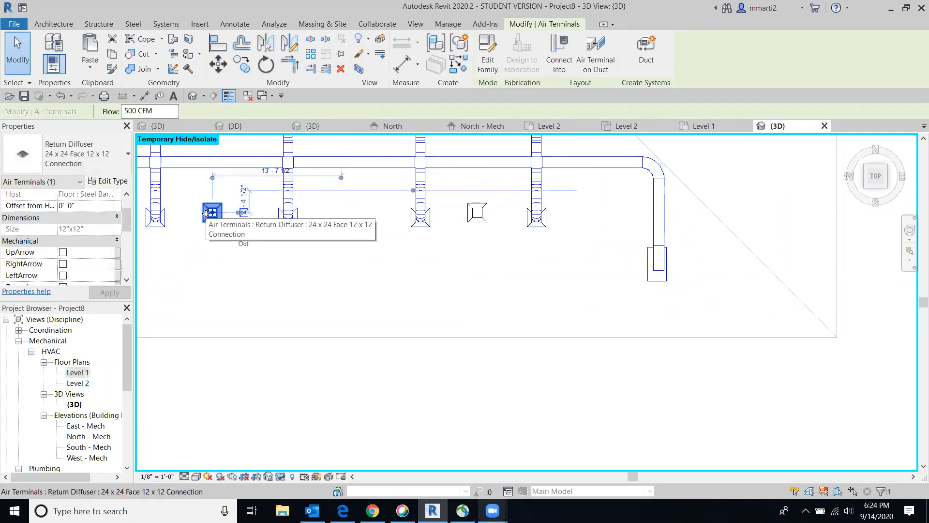
key("Up")
scroll(215, 295, "down", 1)
middle_click_drag(215, 295, 508, 313)
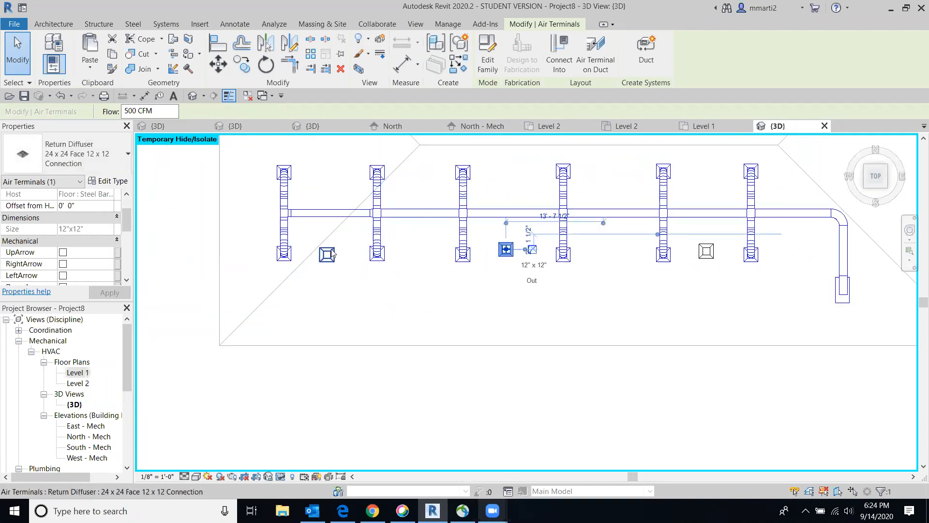
left_click(327, 253)
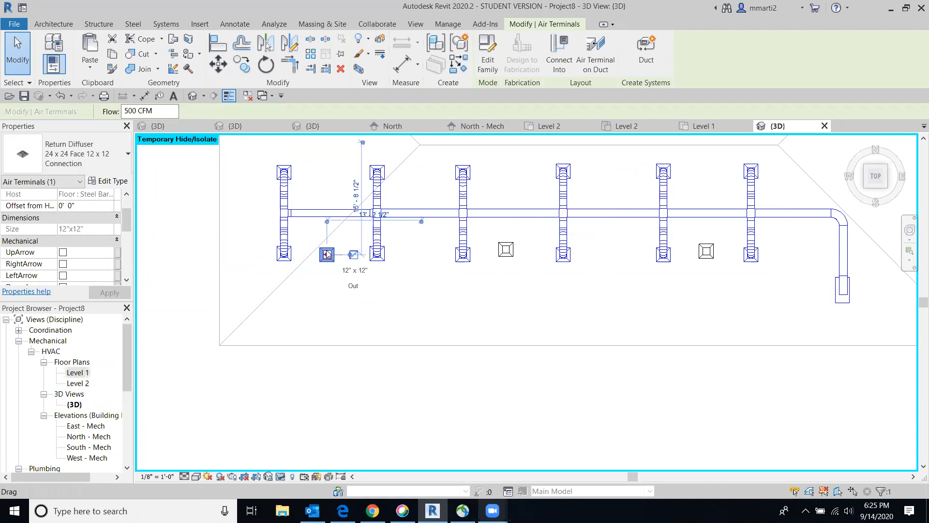
key("Up")
key("Up")
key("Up")
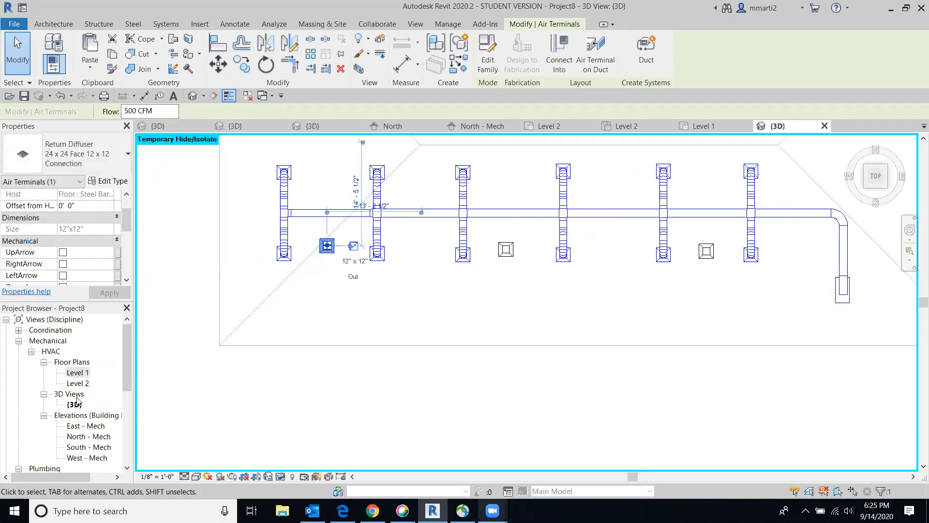
In the Level 1 floor plan, create a Return Air duct system from the three return diffusers and the air handling unit
double_click(77, 373)
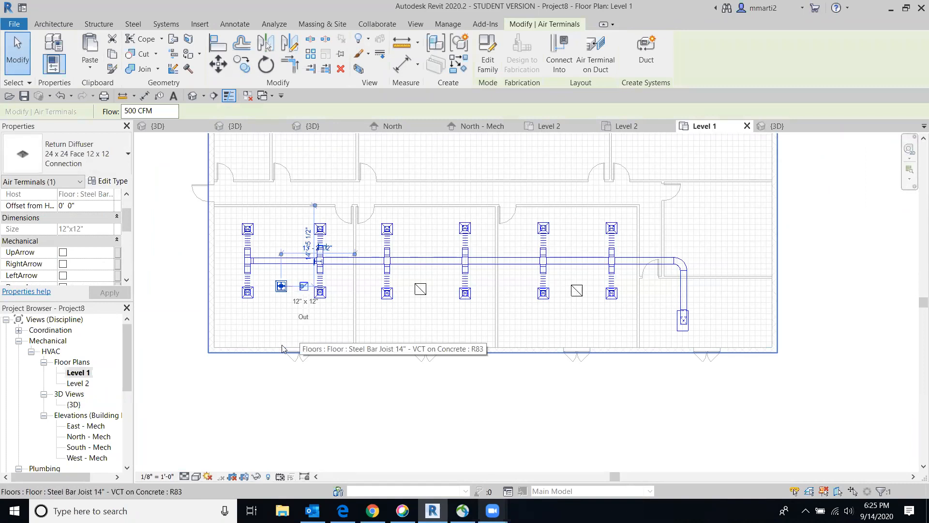
left_click(477, 432)
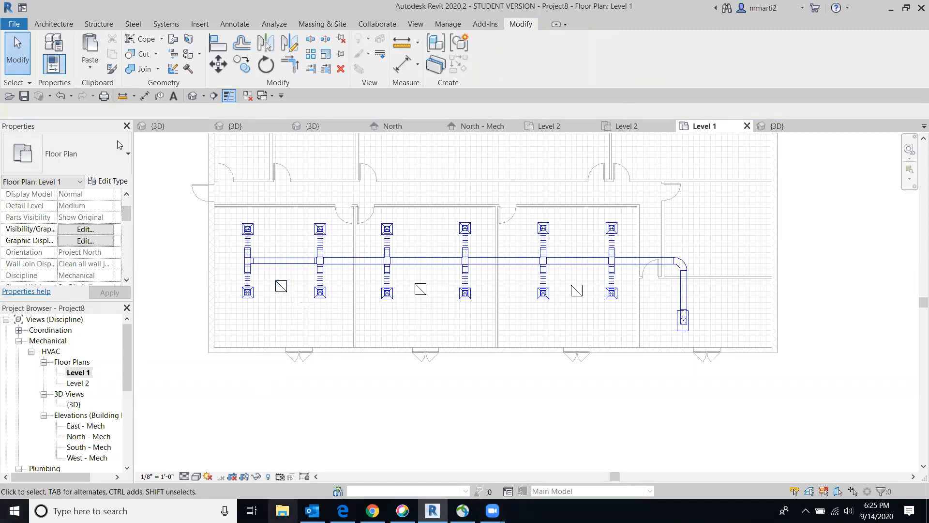
left_click(282, 288)
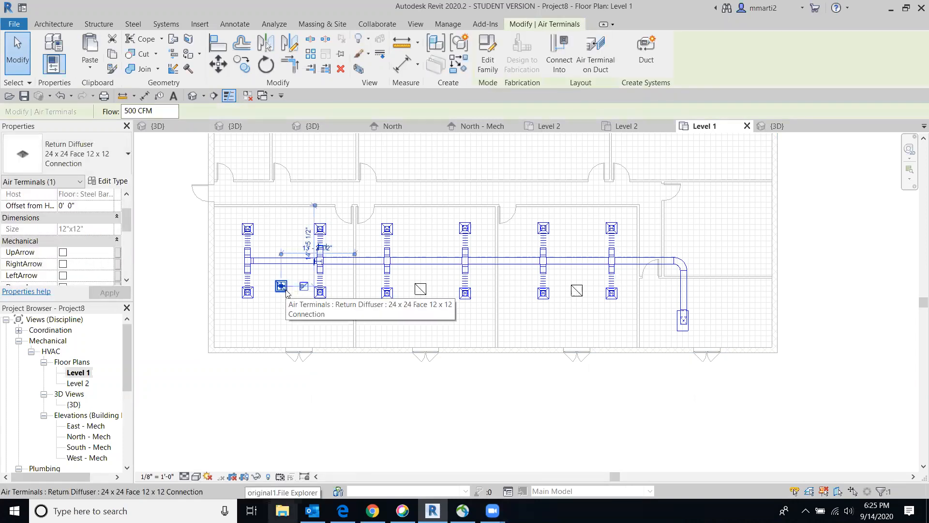
left_click(422, 292, "ctrl")
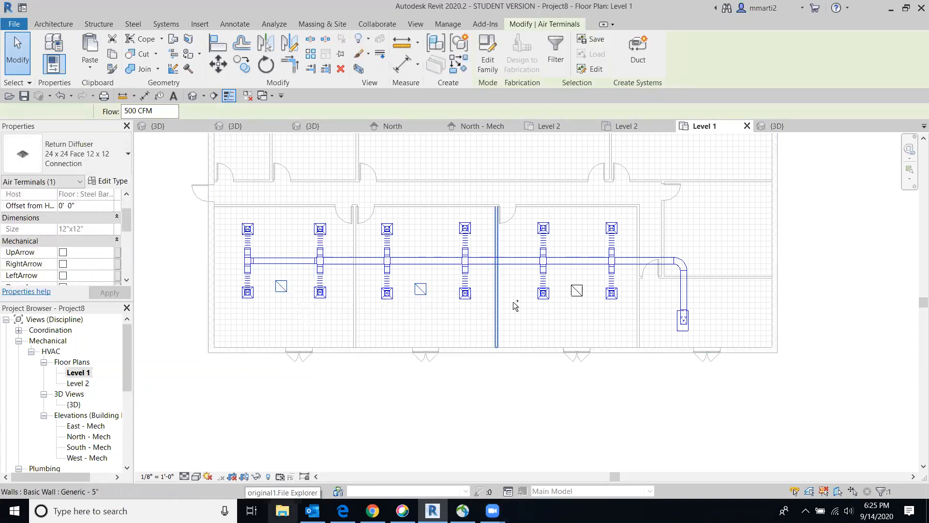
left_click(576, 291, "ctrl")
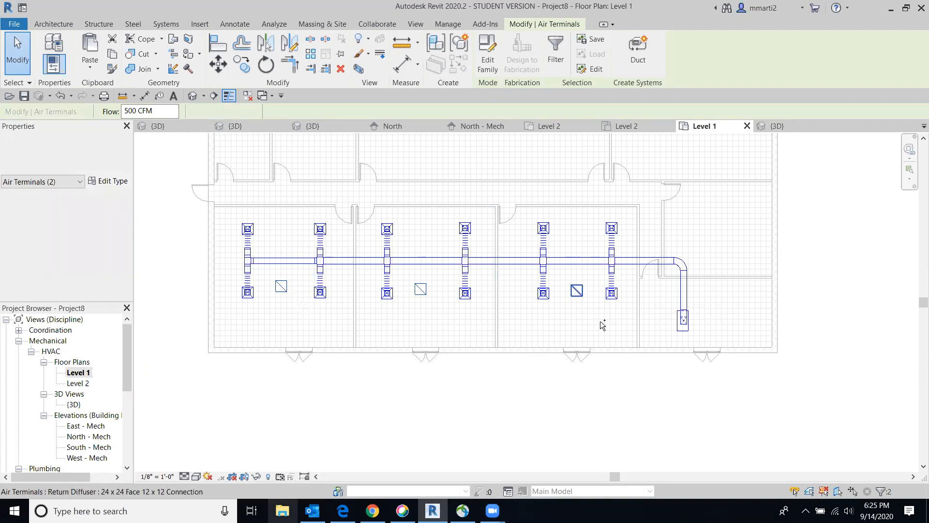
left_click(681, 328, "ctrl")
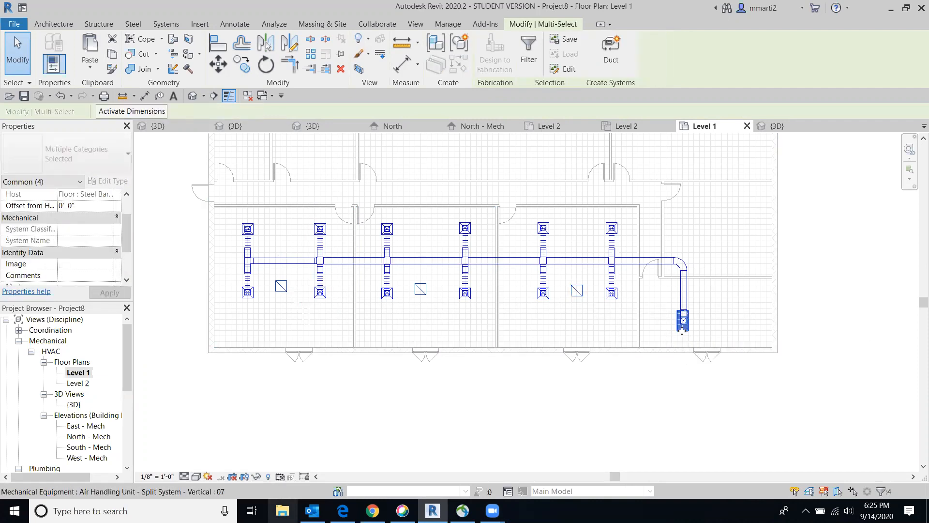
left_click(608, 57)
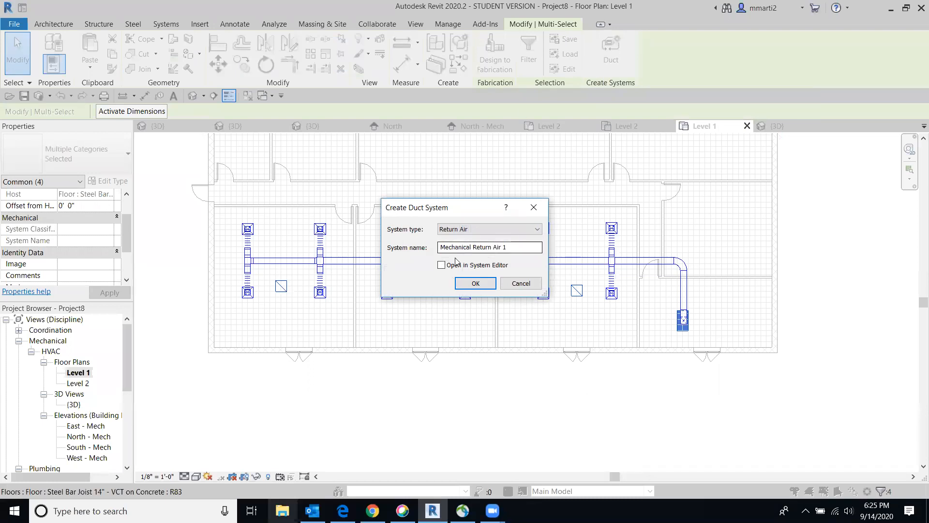
left_click(477, 285)
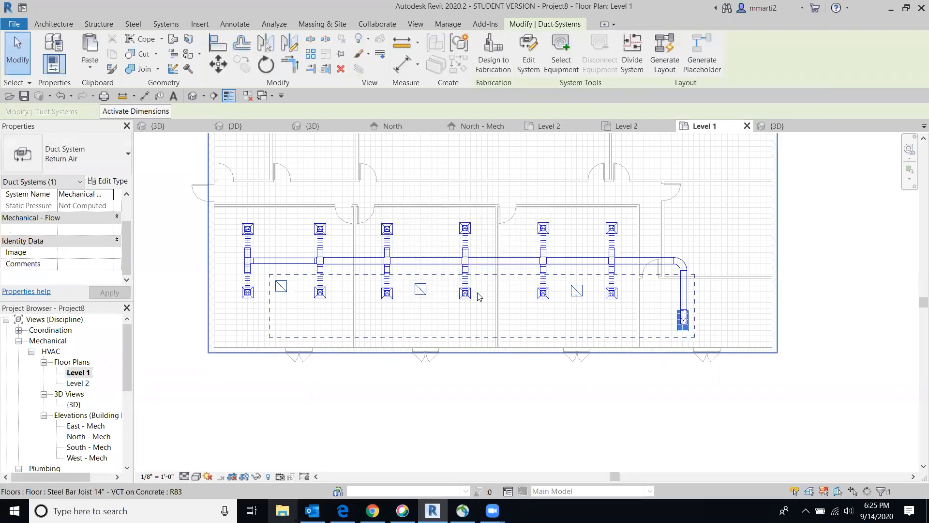
Start generating the return duct layout and choose Network solution 3 of 5
left_click(664, 57)
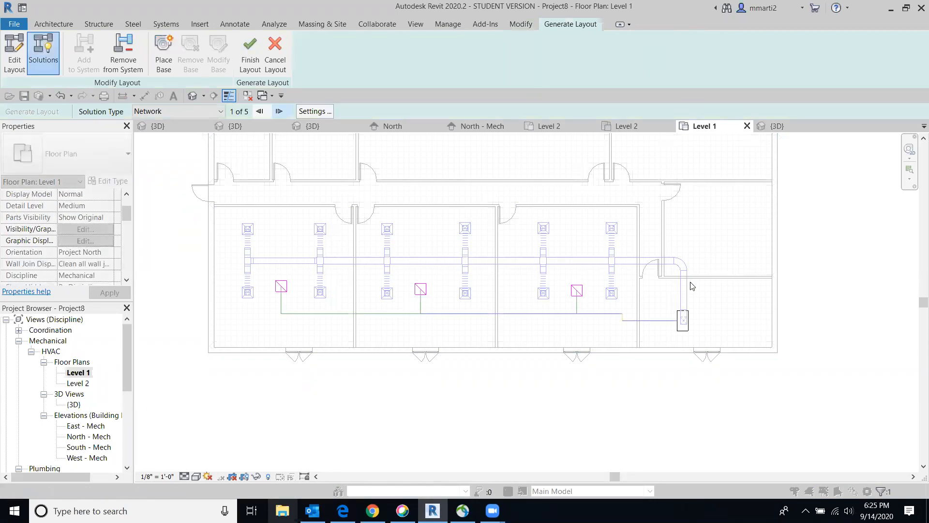
left_click(279, 112)
left_click(279, 112)
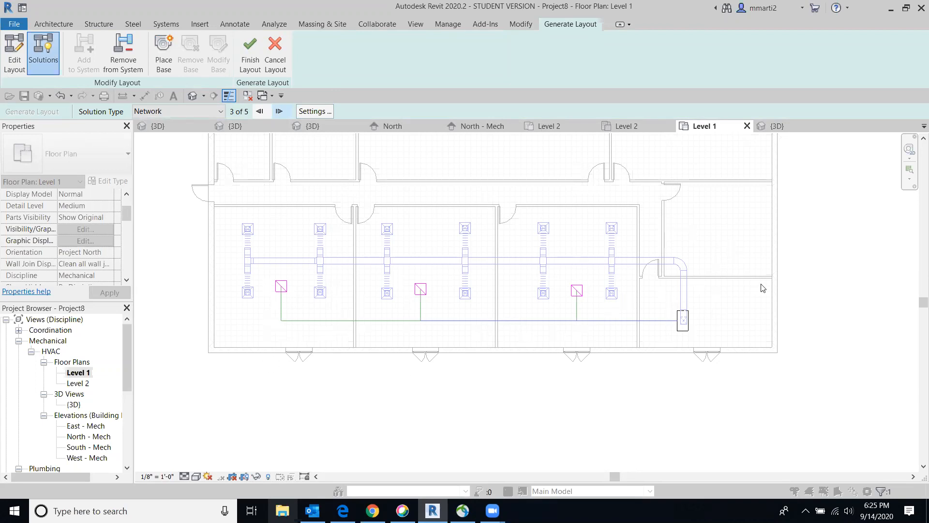
Set the branch flex duct type to Flex Duct Round : Flex - Round and finish the return layout
left_click(314, 112)
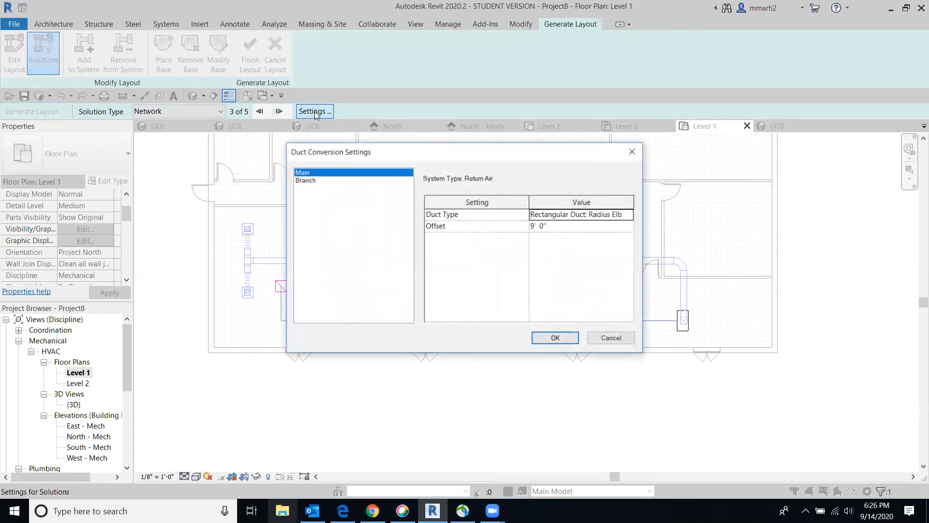
left_click(302, 180)
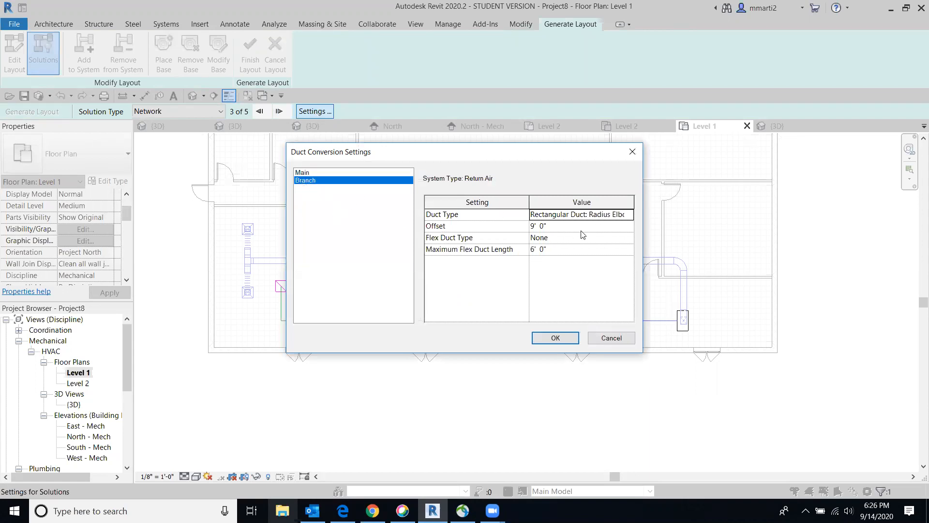
left_click(630, 240)
left_click(567, 260)
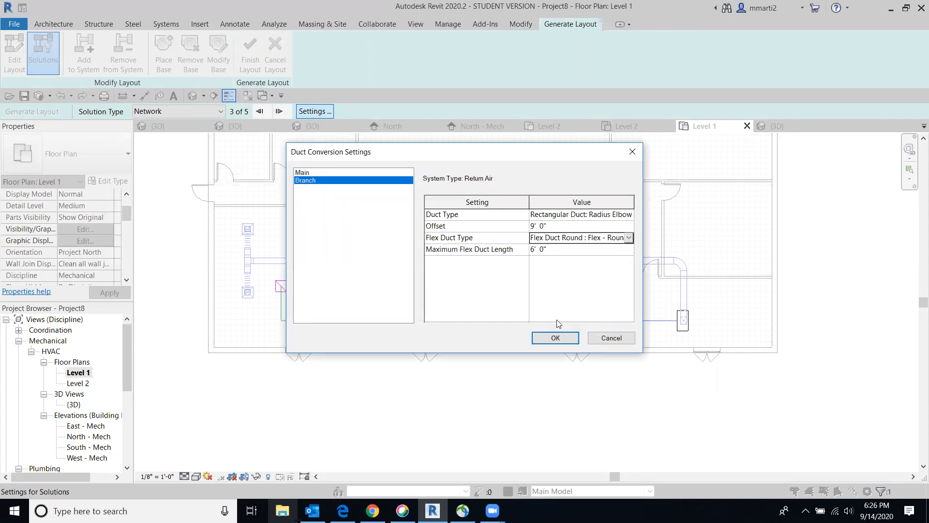
left_click(552, 337)
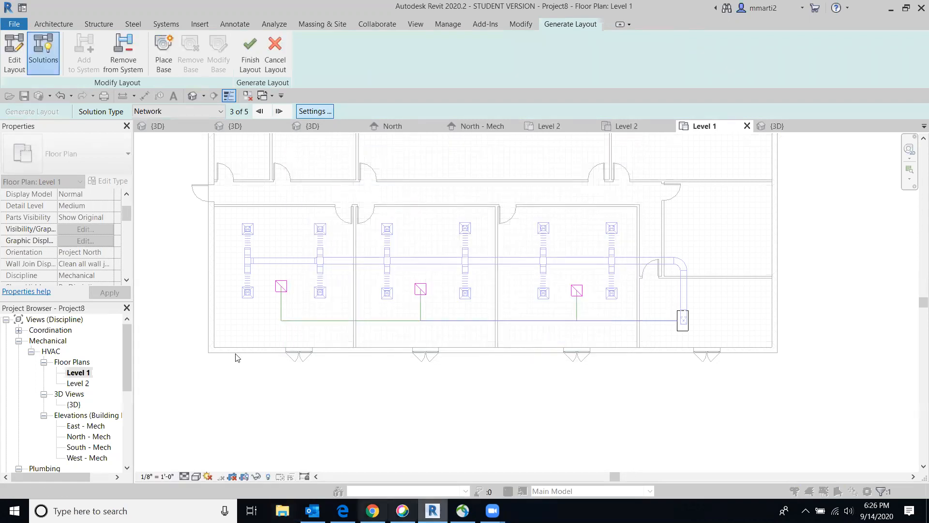
left_click(250, 66)
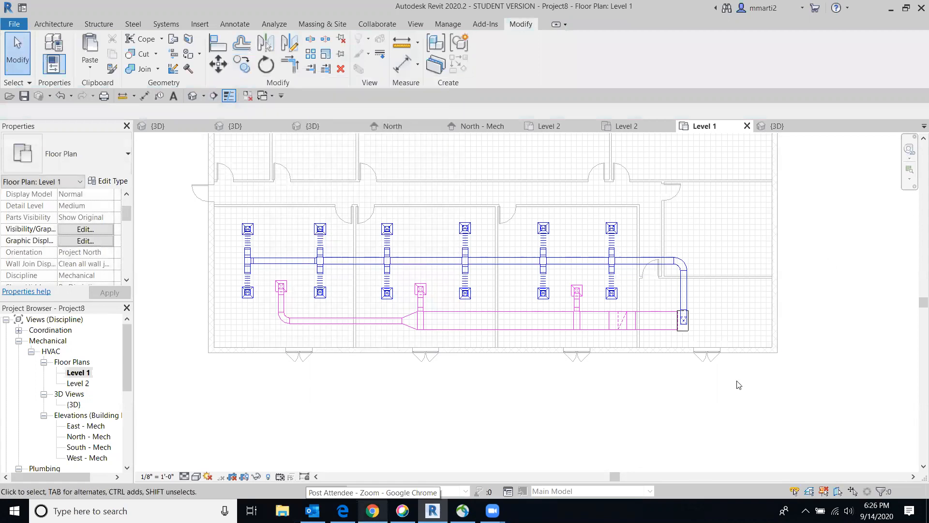
Examine the generated return ductwork and its run into the air handling unit in an isometric 3D view
left_click(194, 96)
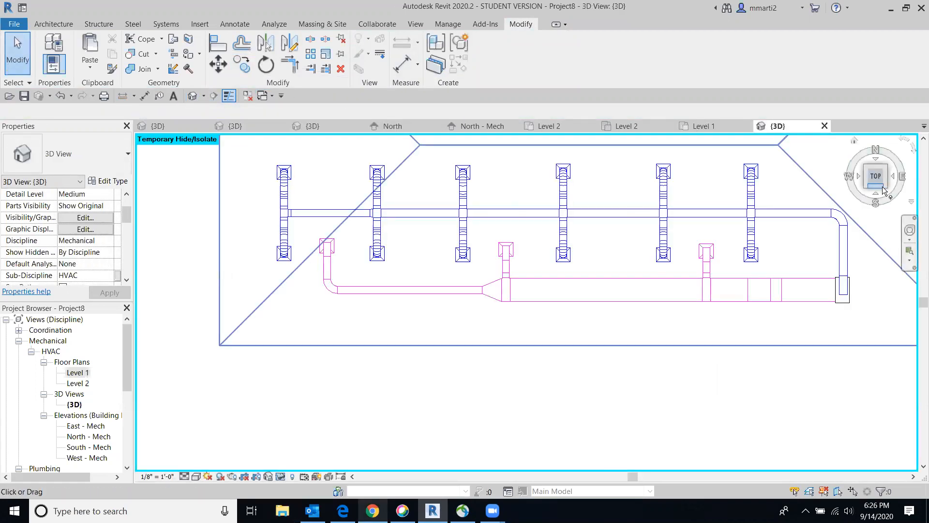
left_click(883, 188)
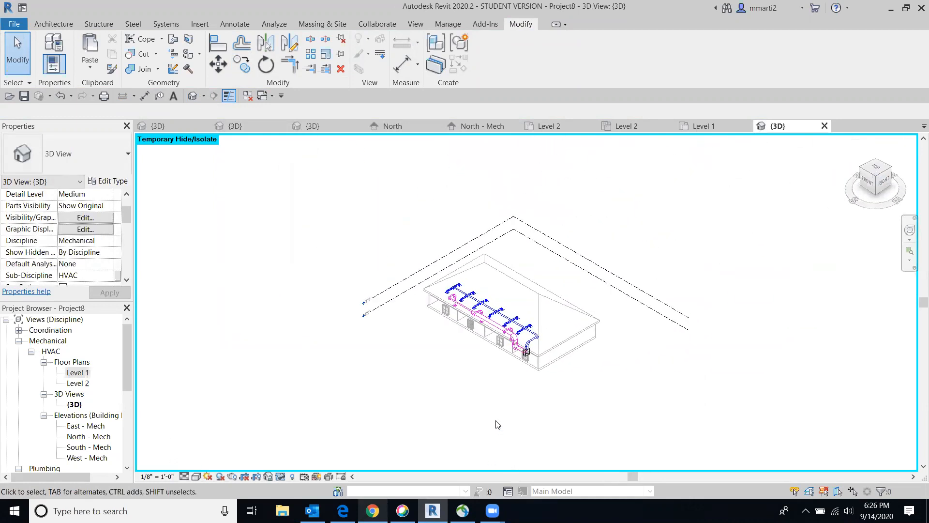
scroll(477, 346, "up", 2)
scroll(451, 315, "up", 2)
scroll(464, 287, "up", 2)
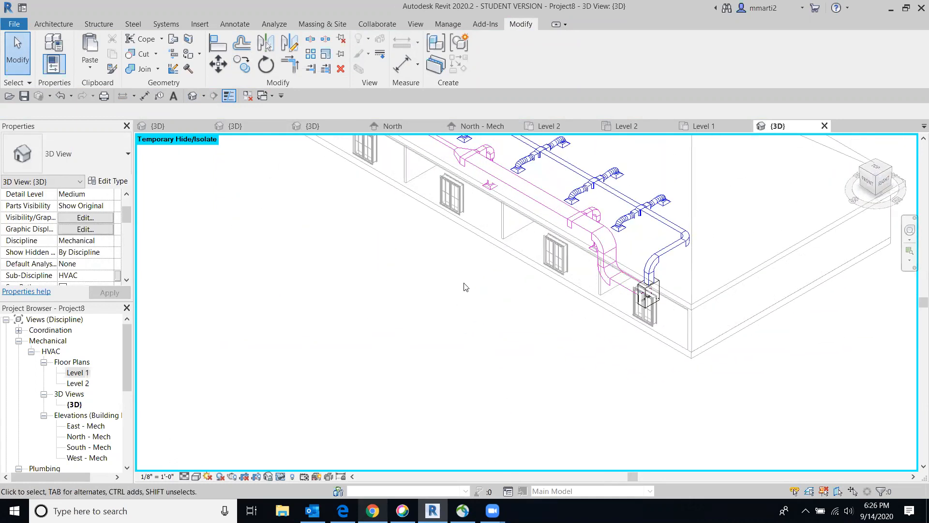
scroll(455, 291, "up", 1)
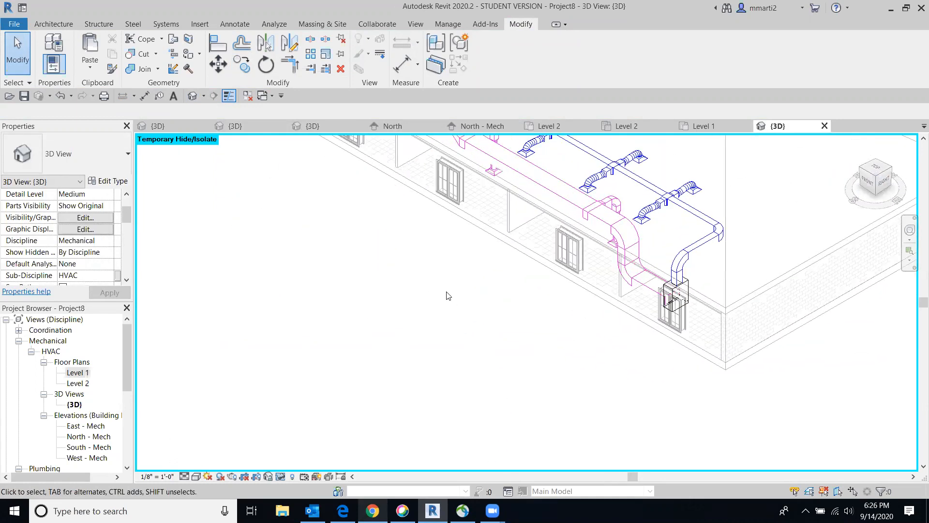
Examine from the front the heights of the return main, its vertical drops and the return diffusers relative to the levels
left_click(866, 183)
scroll(544, 315, "up", 5)
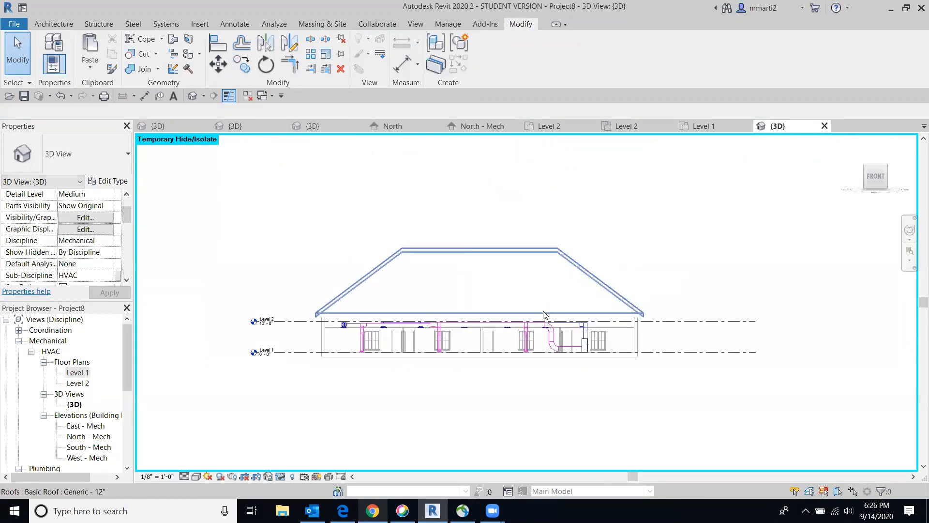
scroll(591, 304, "up", 1)
middle_click_drag(591, 304, 673, 129)
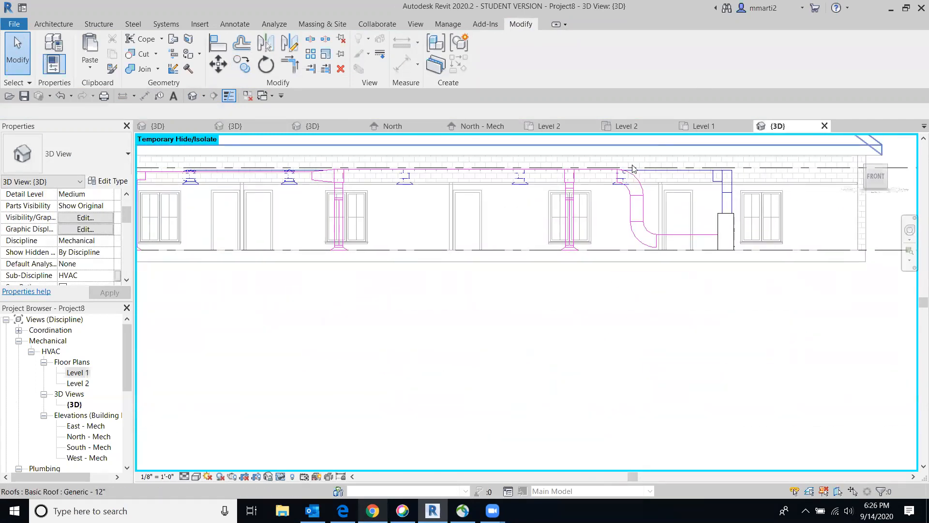
scroll(633, 169, "up", 2)
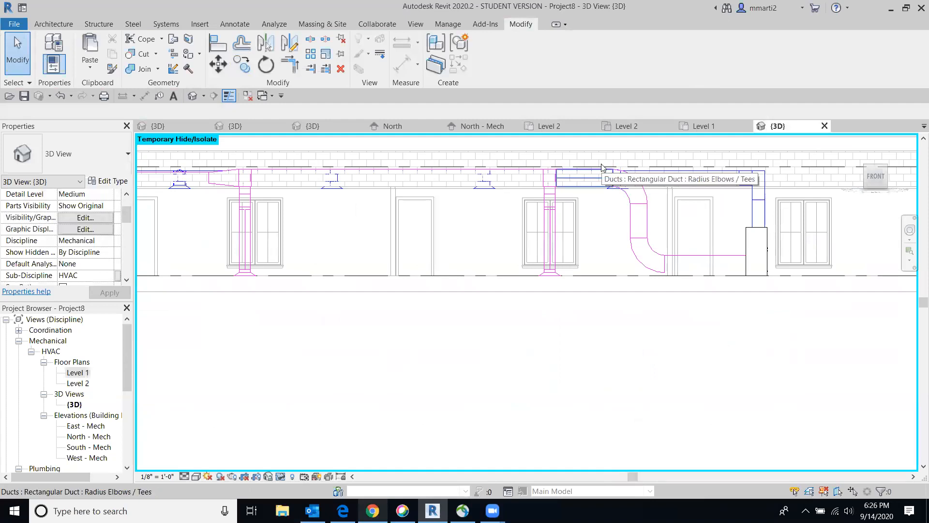
middle_click_drag(481, 349, 638, 343)
scroll(637, 342, "down", 1)
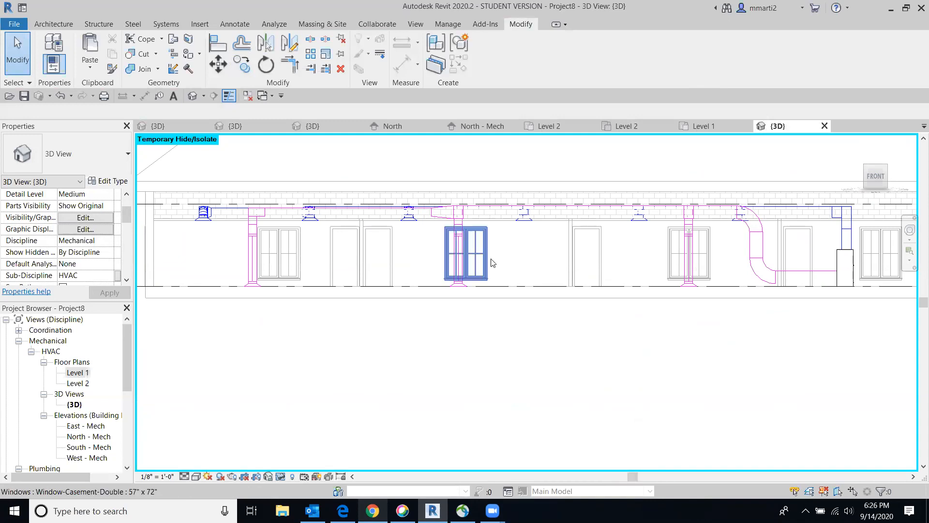
middle_click_drag(638, 143, 627, 182, "shift")
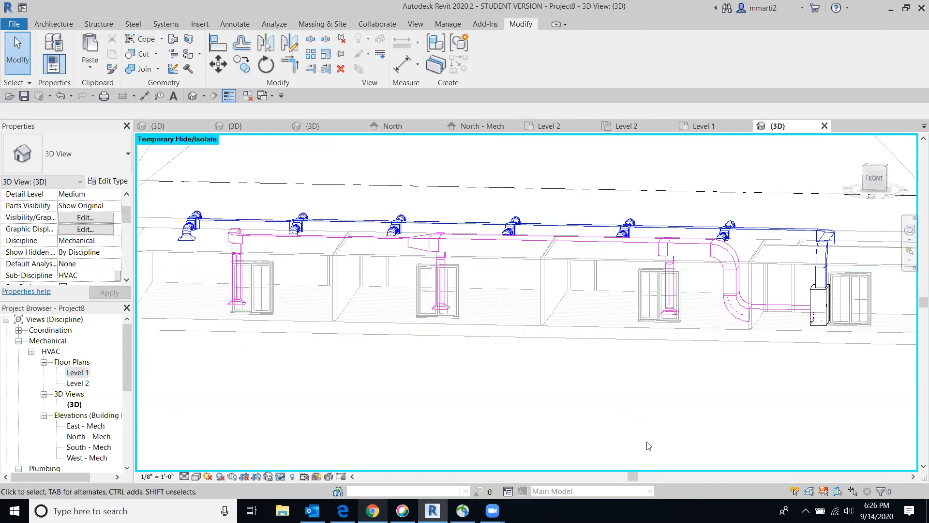
scroll(206, 329, "up", 5)
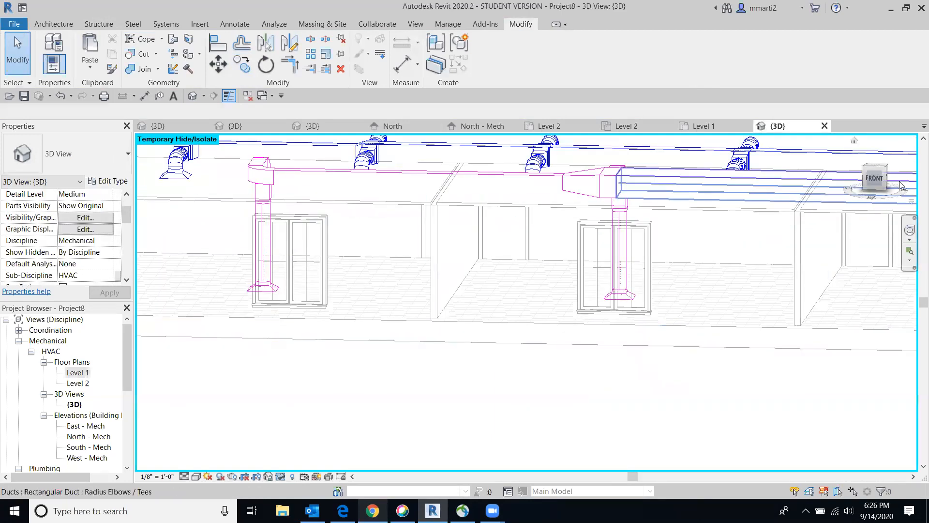
Try to raise the three connected return diffusers to an elevation of 8' 0" from Level 1 in the front 3D view
left_click(874, 177)
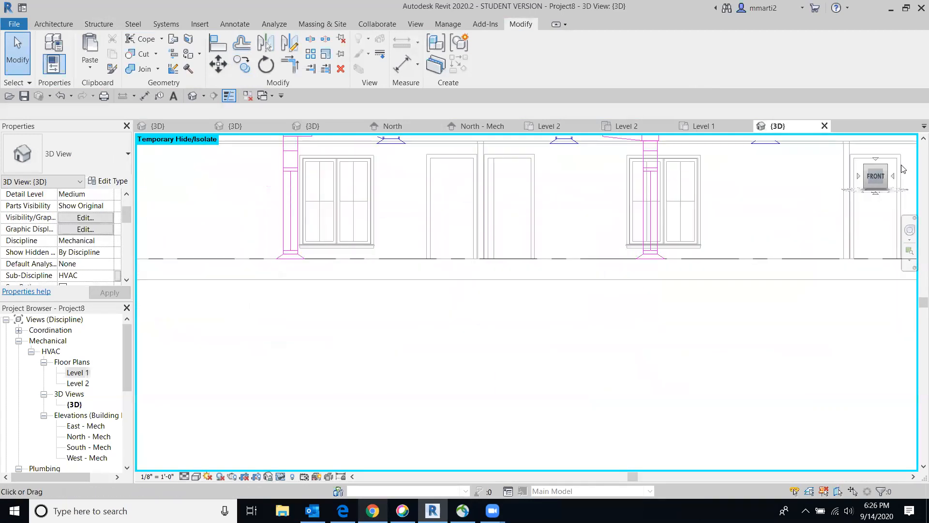
left_click(301, 262)
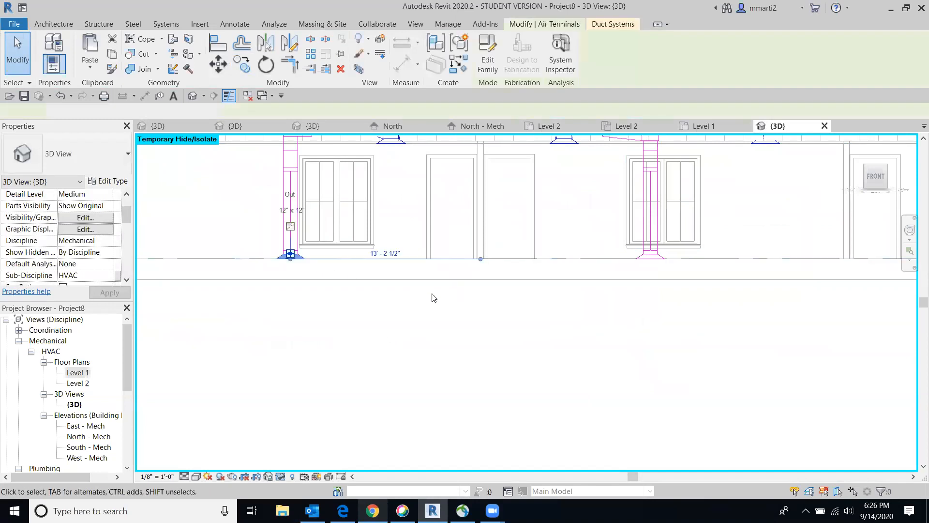
left_click(659, 260, "ctrl")
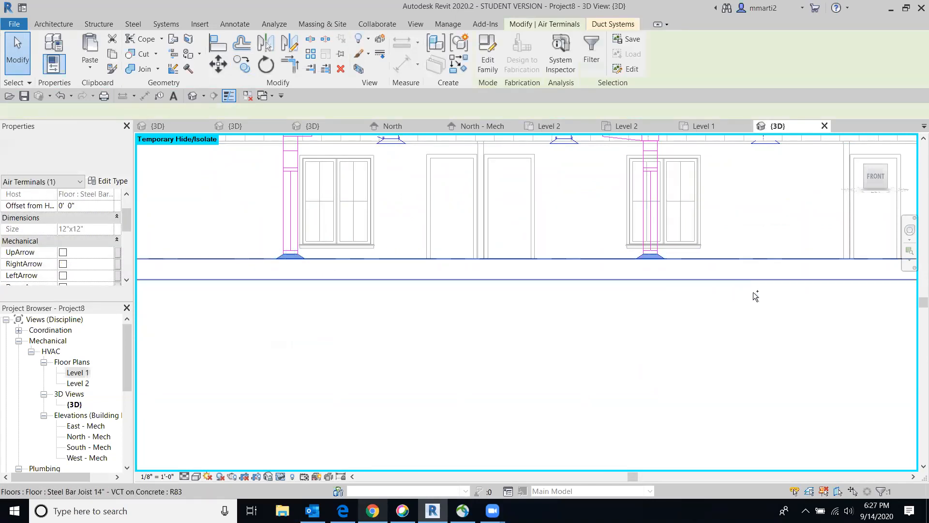
scroll(636, 395, "up", 3)
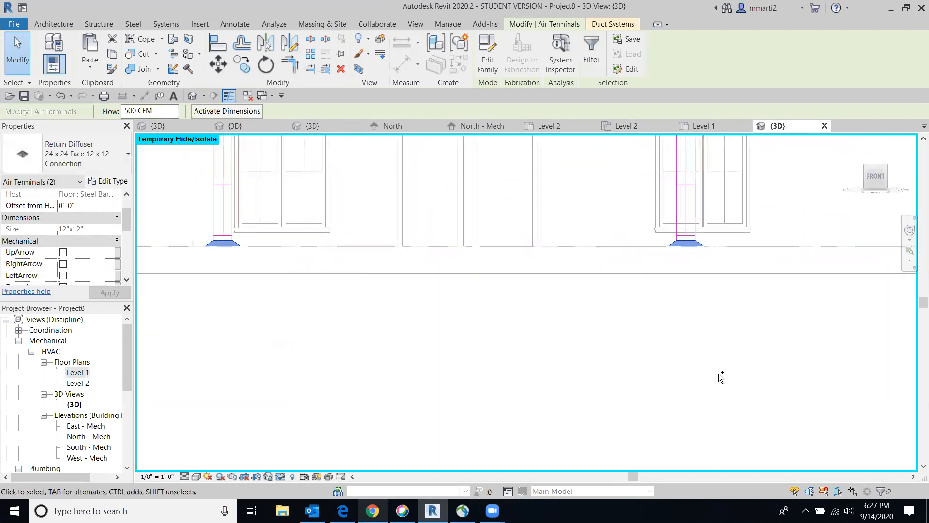
scroll(750, 366, "down", 2)
scroll(810, 349, "down", 2)
middle_click_drag(792, 356, 589, 390)
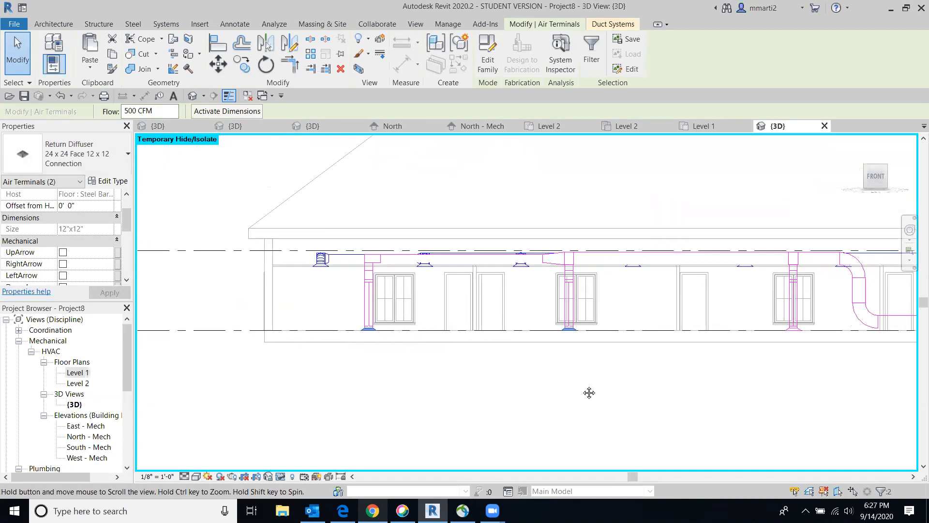
left_click(789, 330, "ctrl")
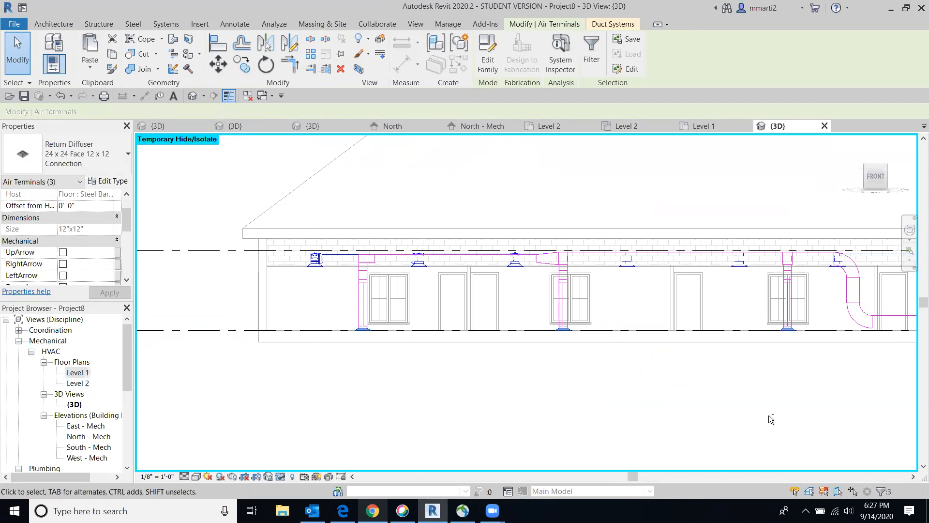
scroll(130, 233, "up", 2)
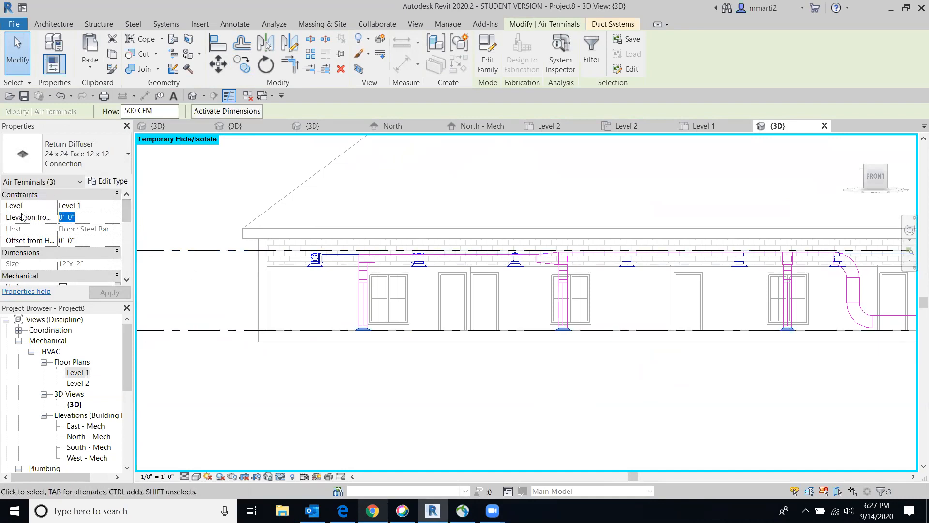
type("8")
left_click(109, 292)
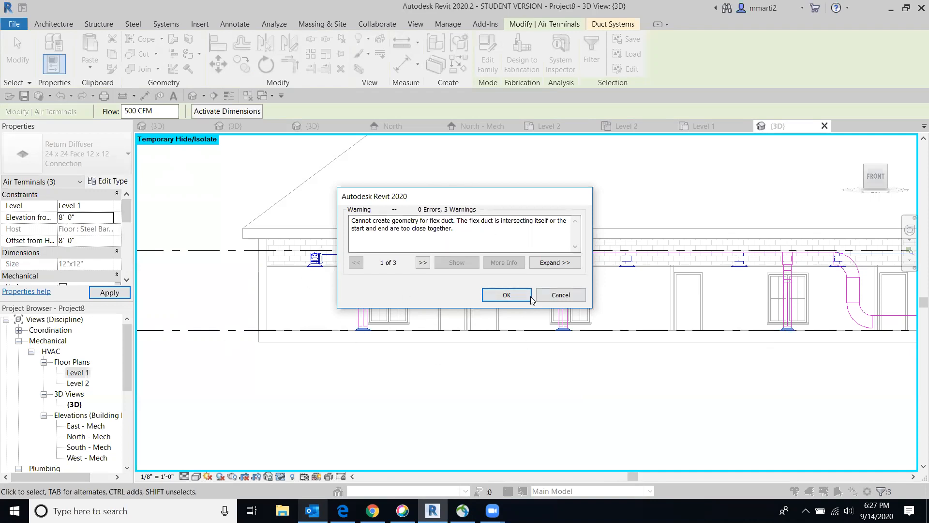
left_click(553, 296)
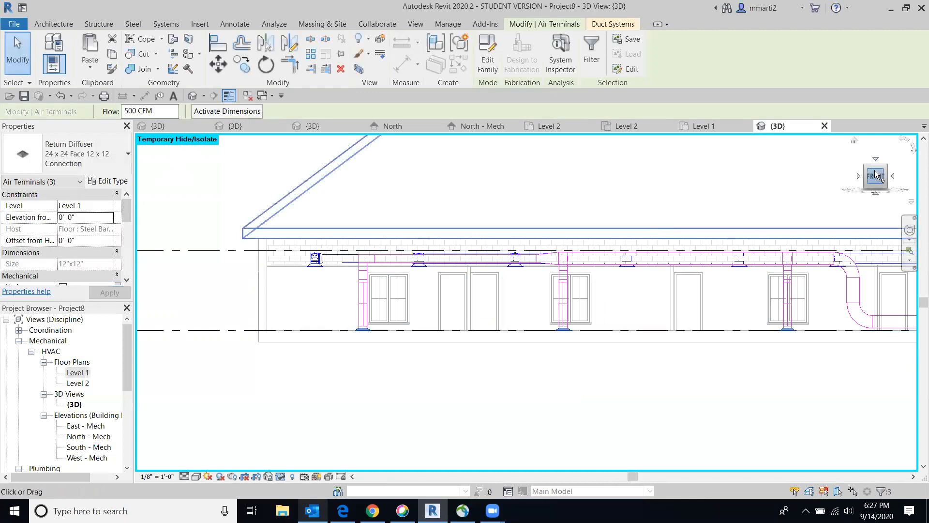
Undo the generated return ductwork and set the elevation of all three return diffusers to 8' 0" from Level 1
left_click(61, 96)
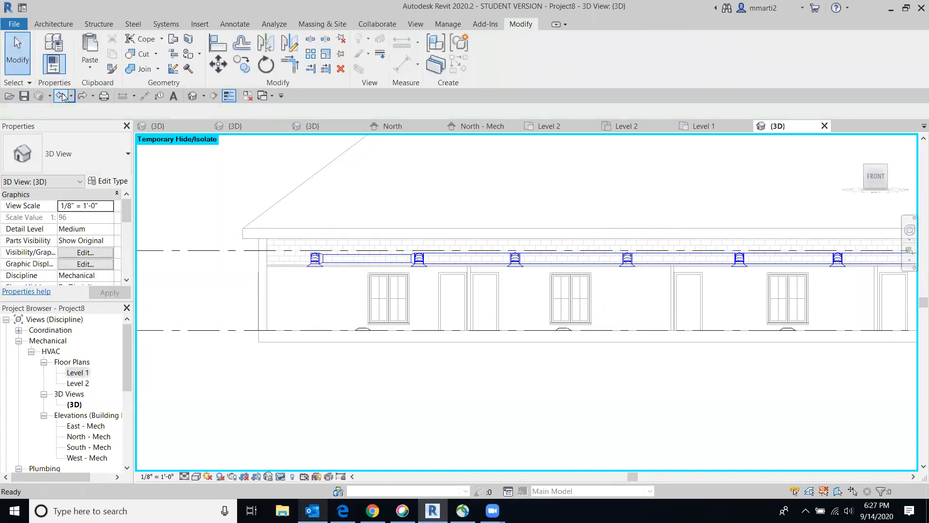
double_click(73, 373)
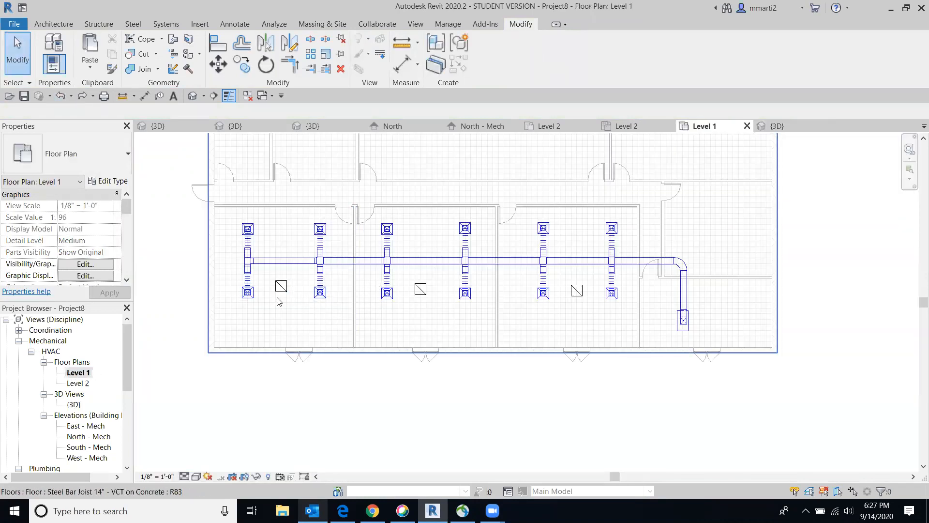
left_click(282, 287)
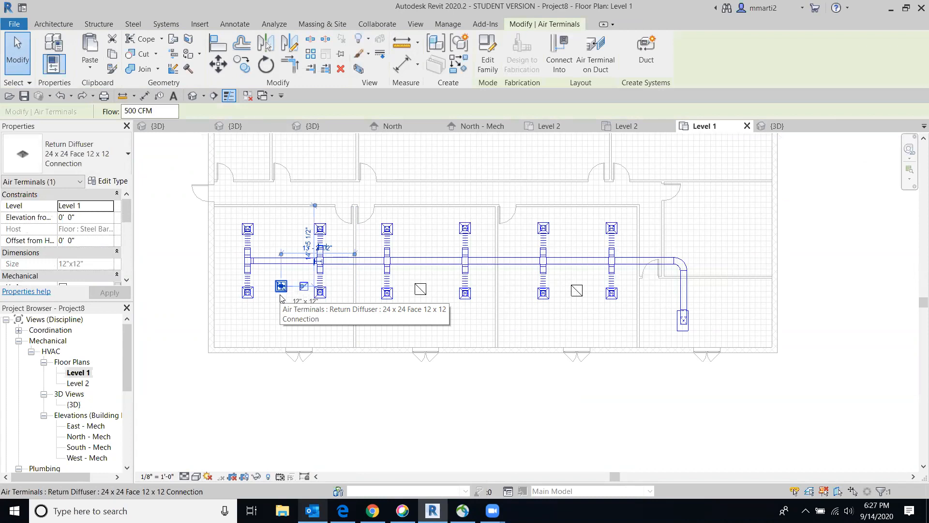
right_click(282, 292)
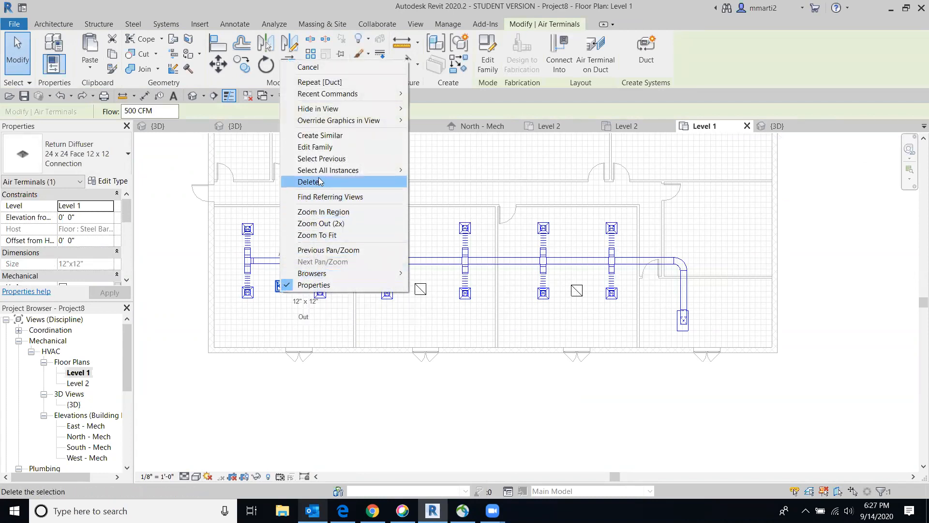
mouse_move(322, 170)
left_click(419, 171)
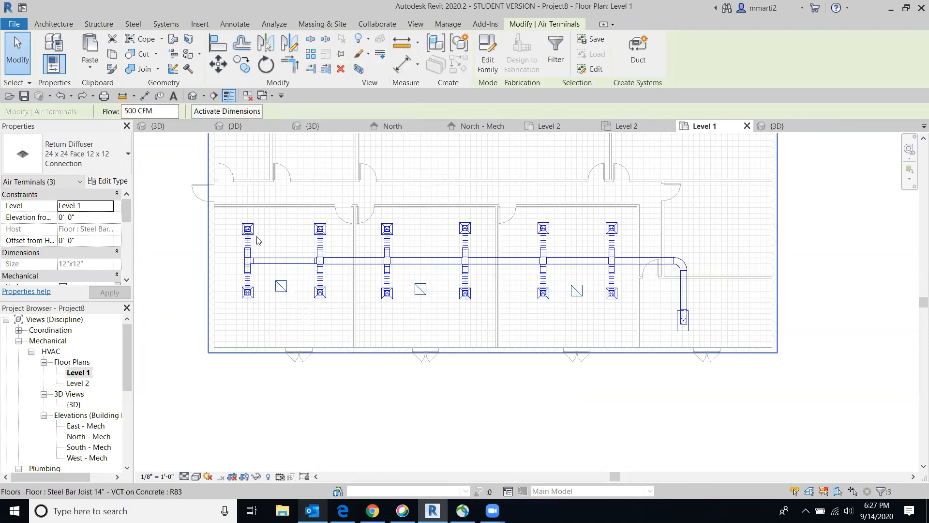
left_click(86, 217)
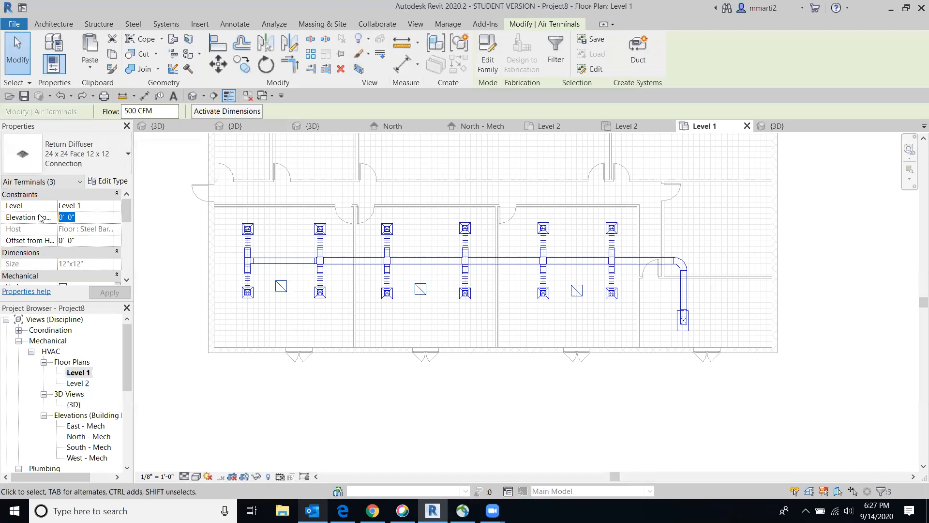
type("8")
key("Return")
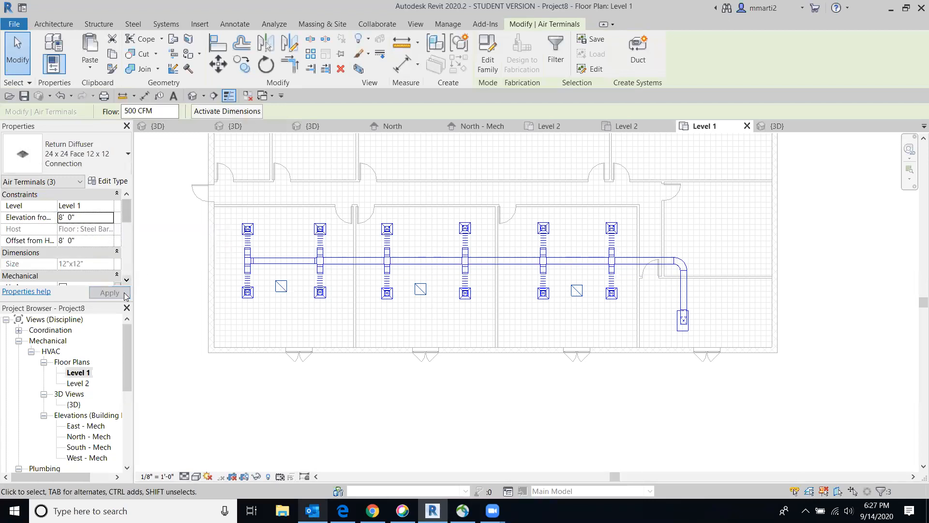
left_click(307, 448)
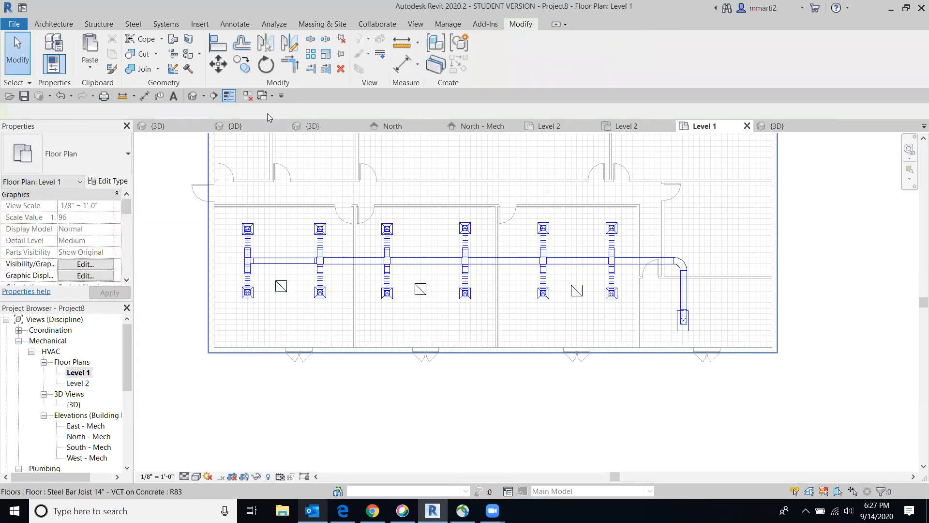
left_click(192, 96)
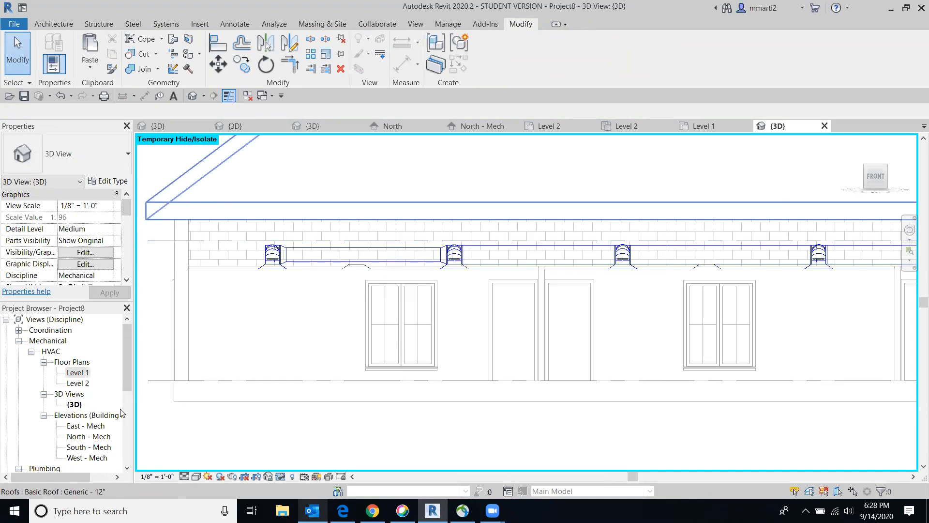
Create a Return Air duct system from the three return diffusers and the air handling unit on the Level 1 plan
double_click(79, 373)
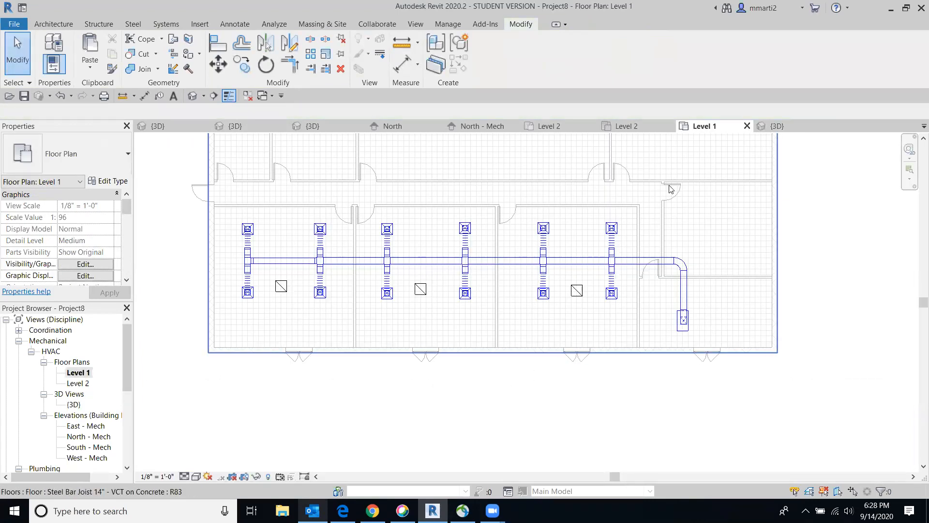
left_click(283, 294)
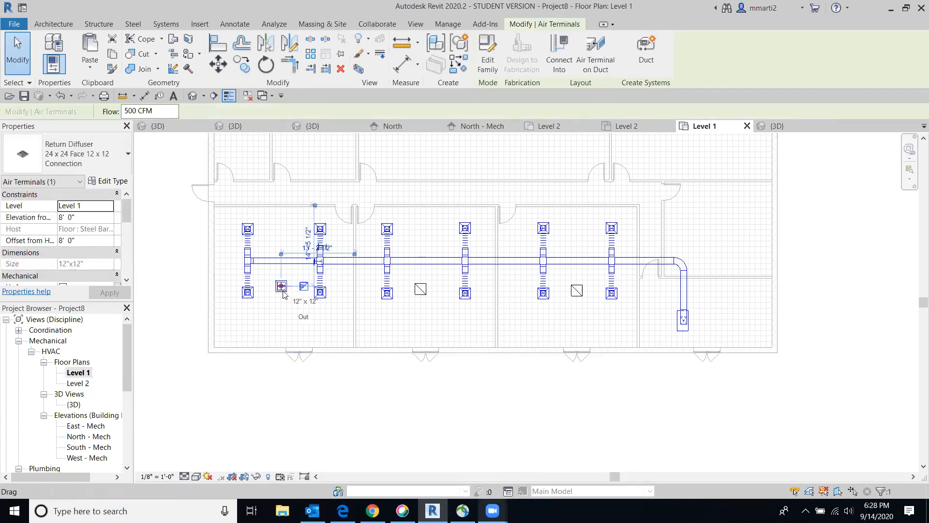
left_click(417, 292, "ctrl")
left_click(575, 291, "ctrl")
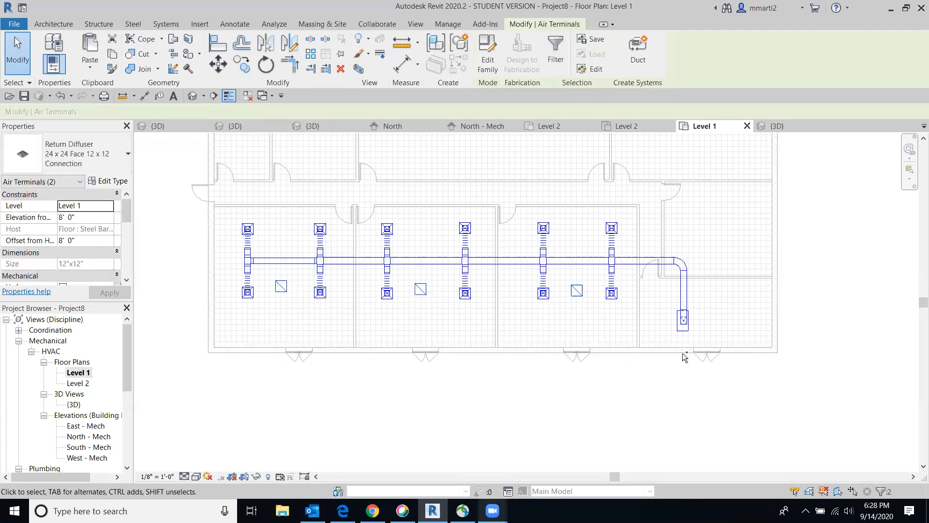
left_click(683, 319, "ctrl")
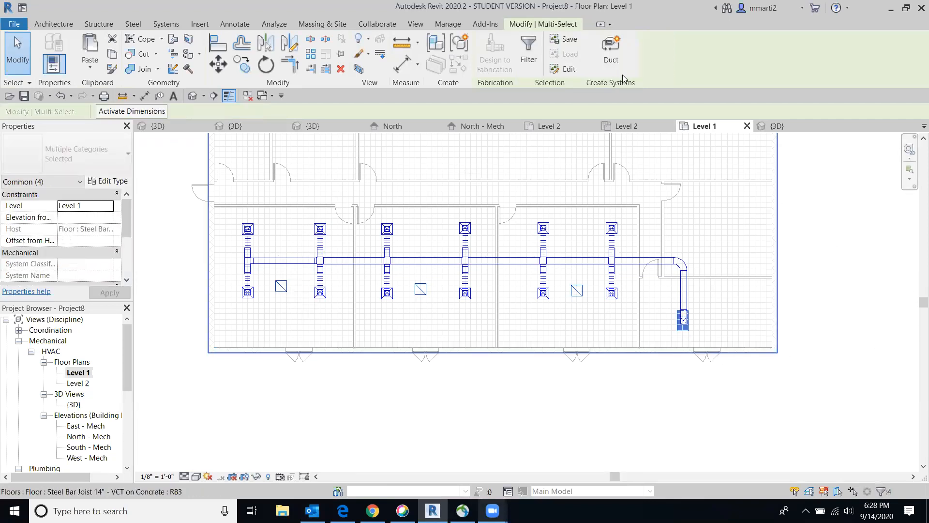
left_click(610, 60)
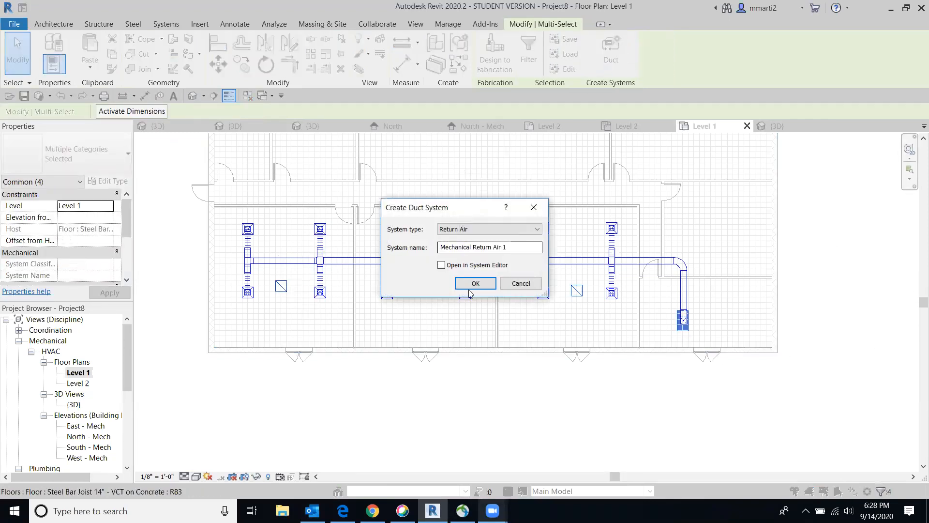
left_click(468, 283)
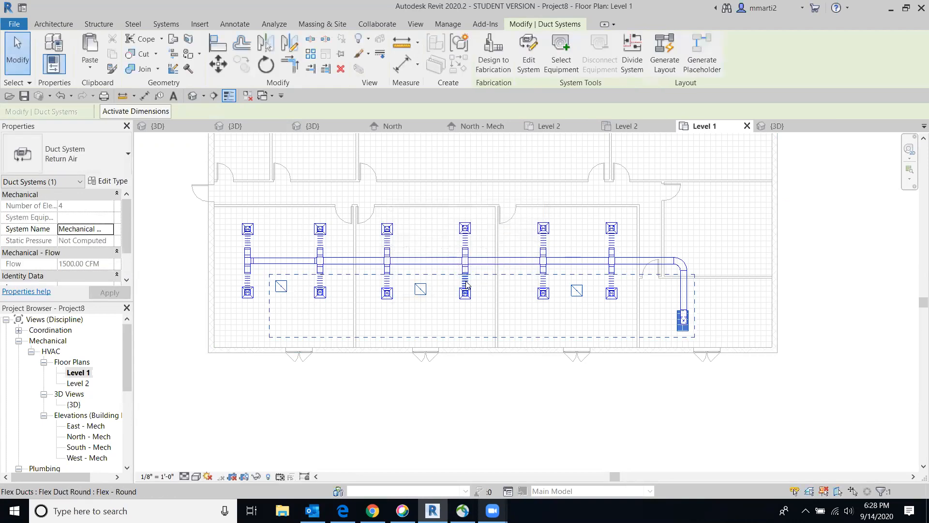
Start generating the return layout for the raised diffusers and choose Network solution 3 of 5
left_click(664, 54)
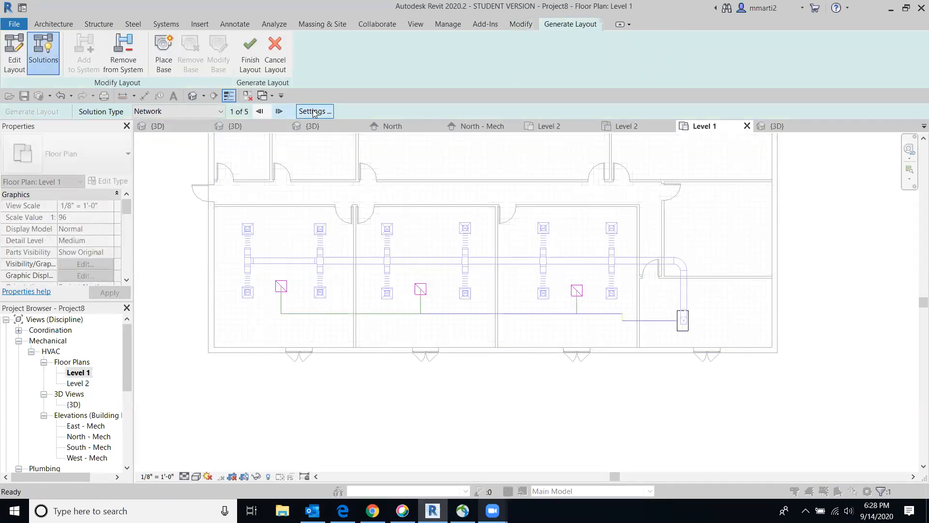
left_click(279, 112)
left_click(279, 111)
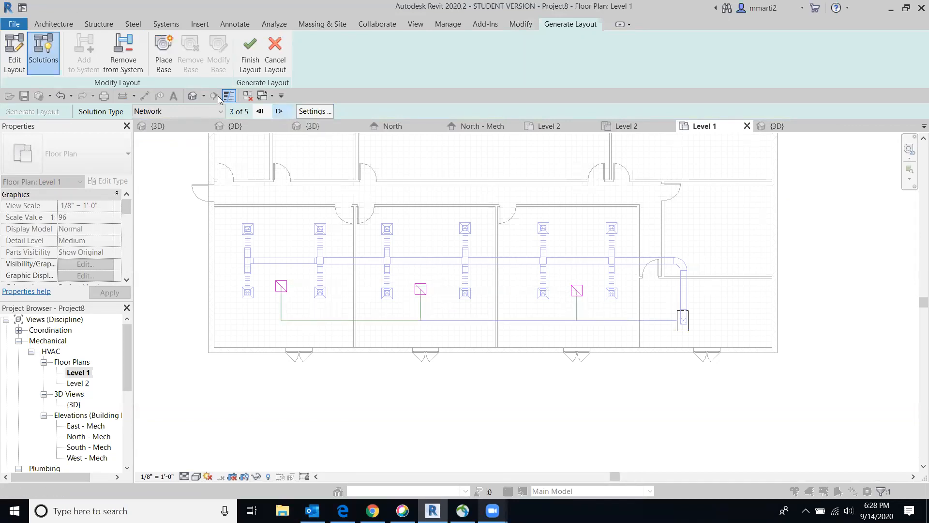
Set the return branch flex duct type to Flex Duct Round : Flex - Round and finish the layout
left_click(315, 111)
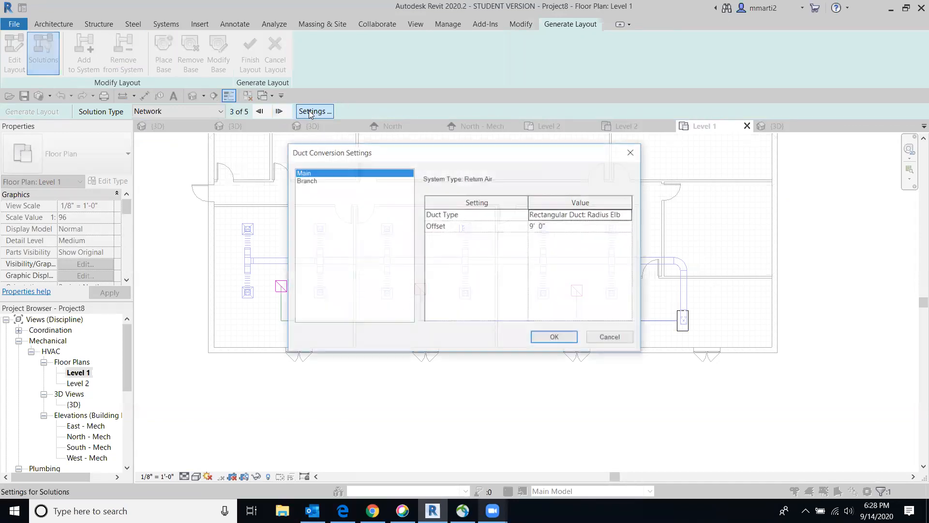
left_click(310, 180)
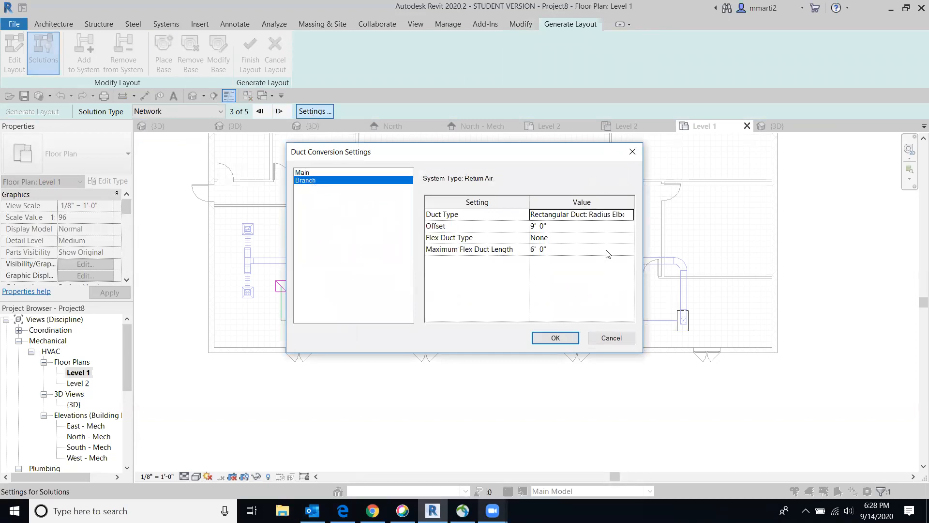
left_click(632, 238)
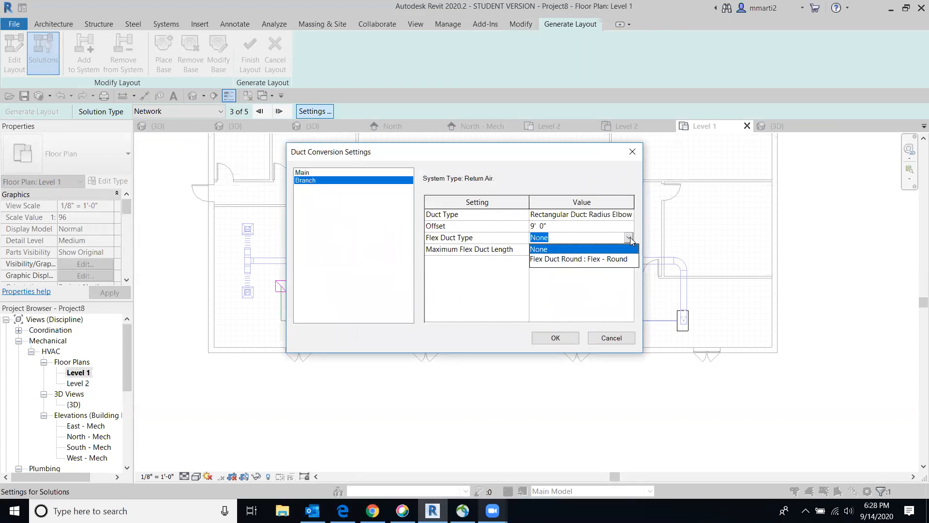
left_click(582, 259)
left_click(555, 338)
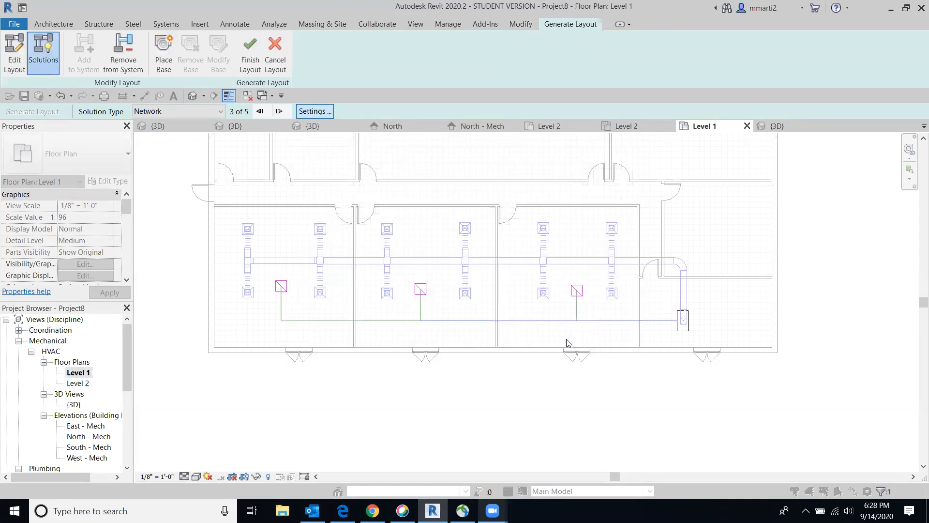
left_click(247, 62)
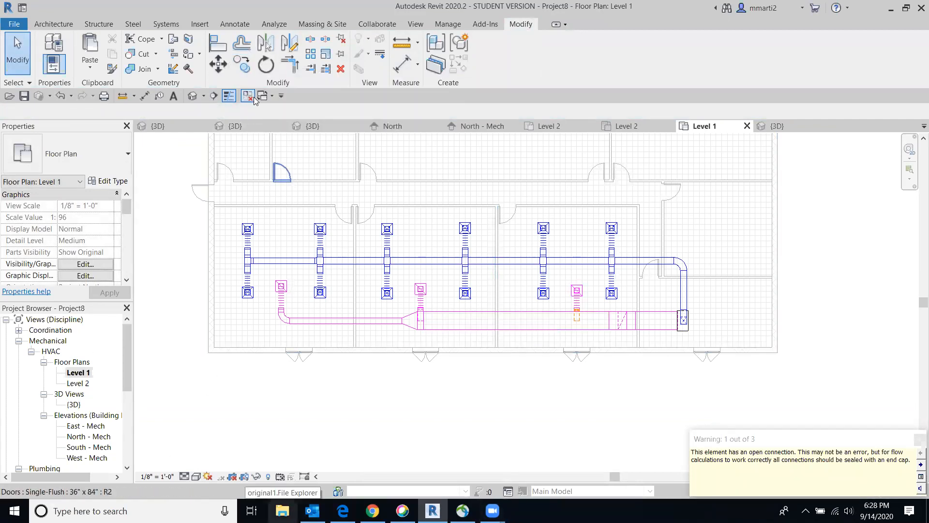
In the 3D view from above, move the disconnected return diffuser nearest the air handling unit slightly away from the return main to restore its flex duct
left_click(192, 96)
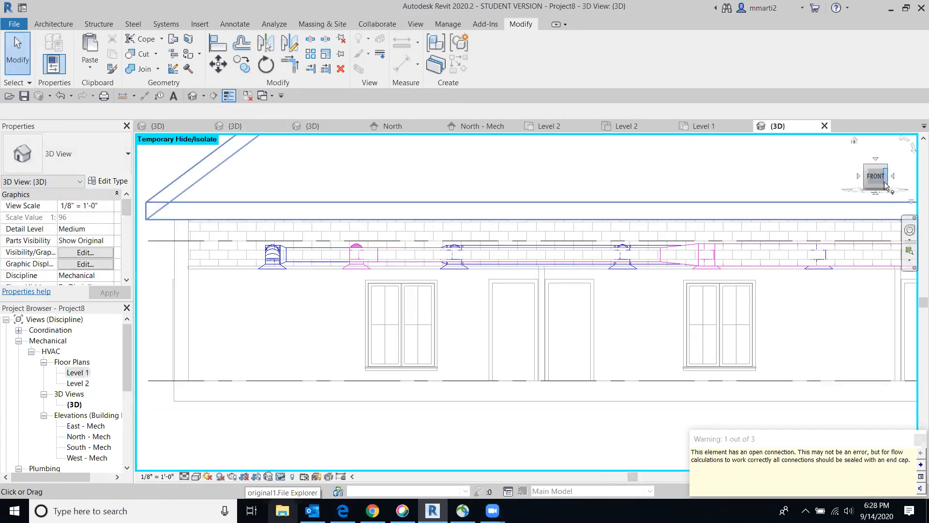
left_click(886, 168)
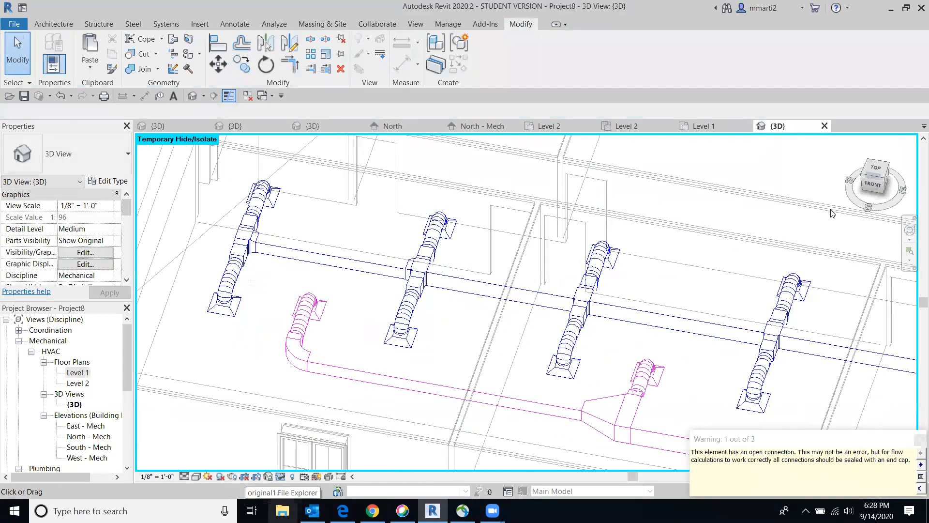
left_click_drag(785, 215, 761, 197)
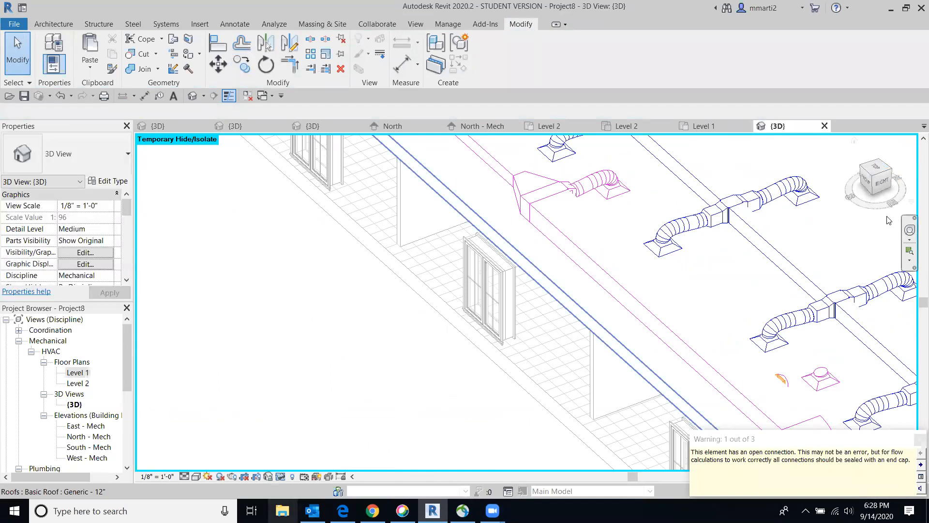
left_click(864, 175)
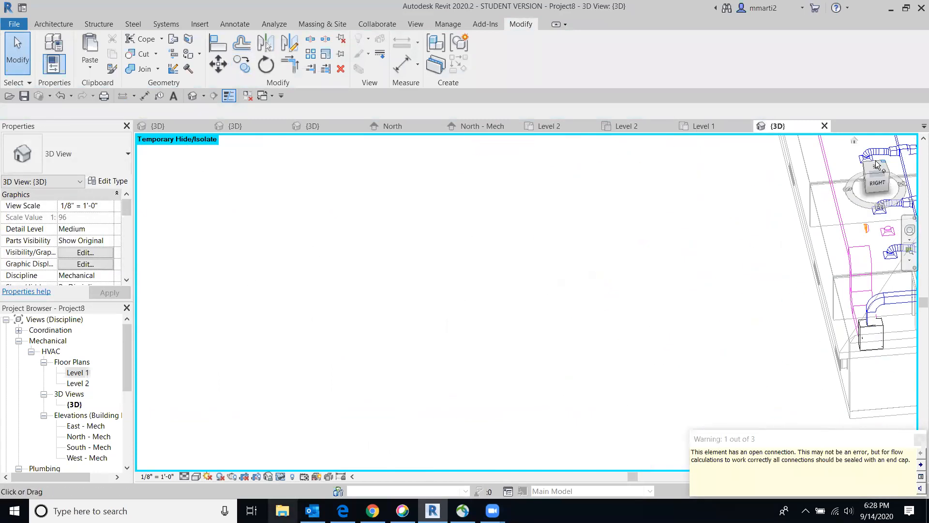
left_click(865, 173)
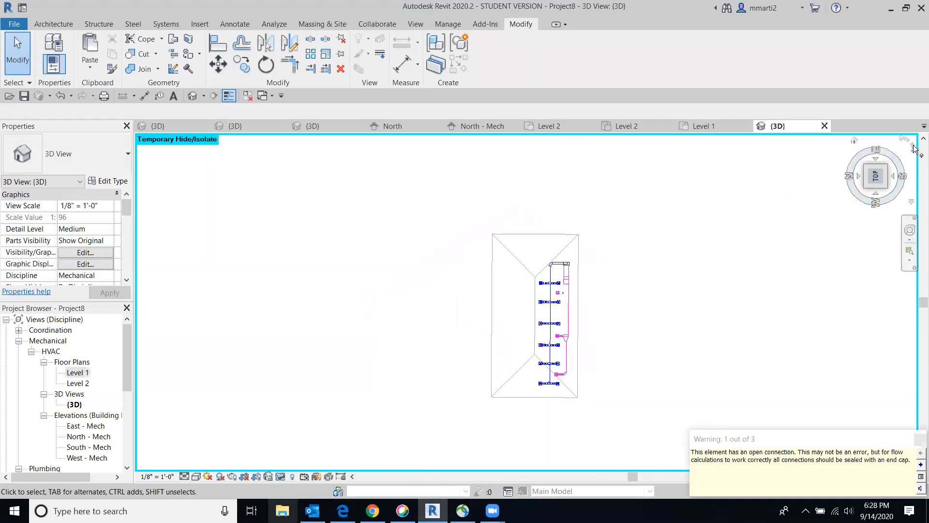
left_click(914, 149)
scroll(534, 303, "up", 6)
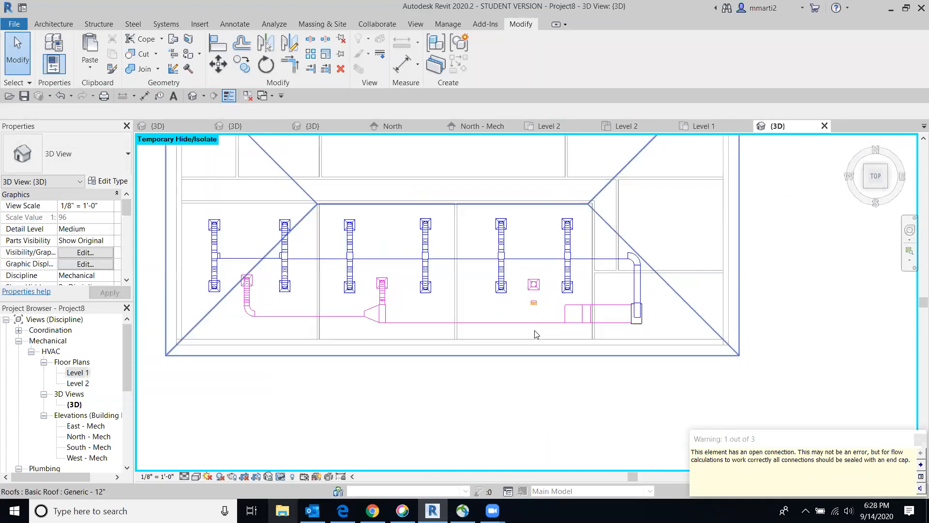
middle_click_drag(526, 247, 521, 314)
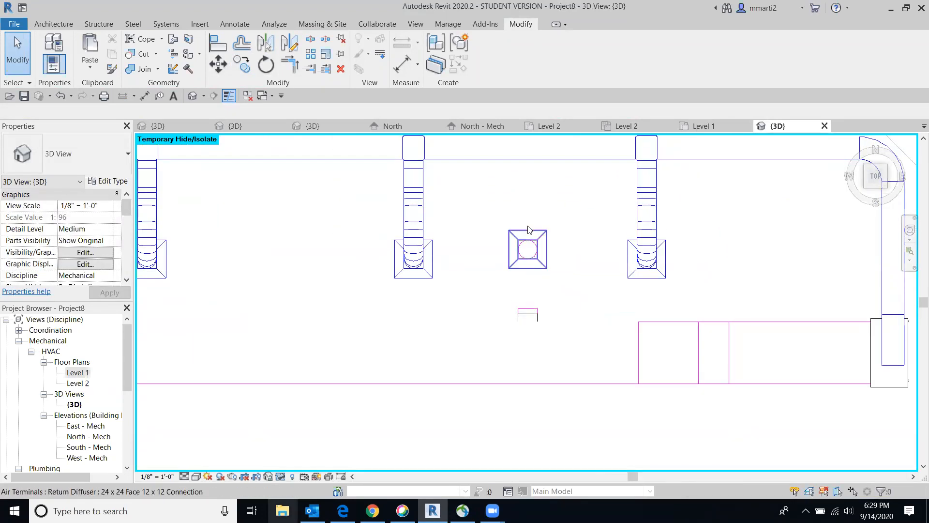
left_click(528, 230)
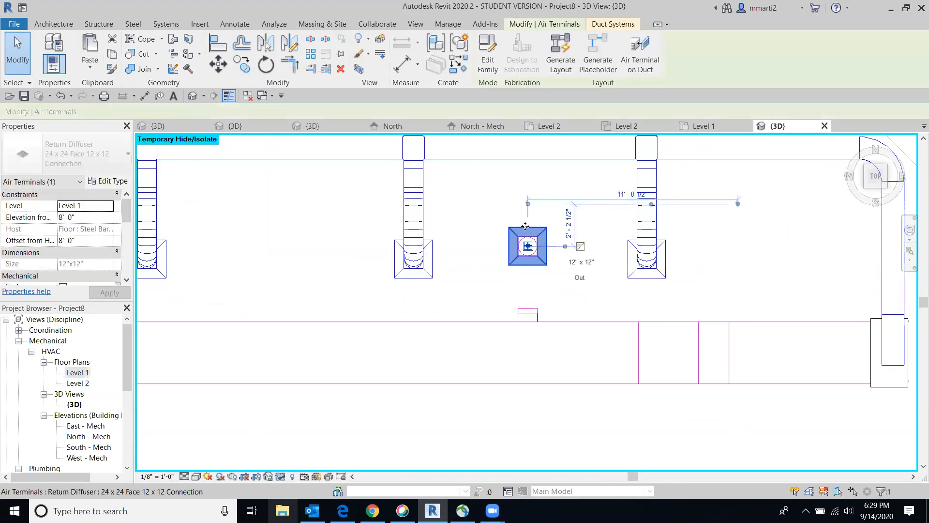
left_click_drag(525, 226, 530, 224)
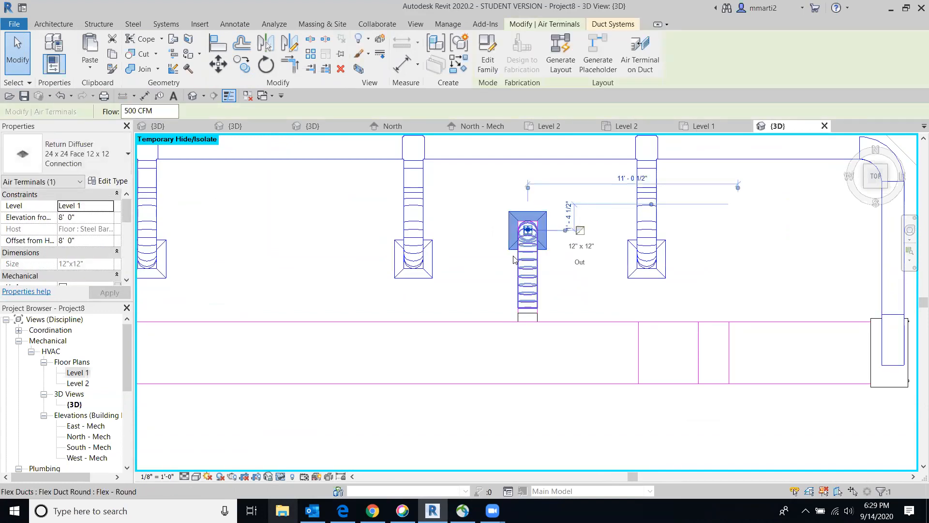
Examine the return duct run from the far diffuser to the air handling unit in 3D, from above and from a corner angle
middle_click_drag(467, 312, 817, 226)
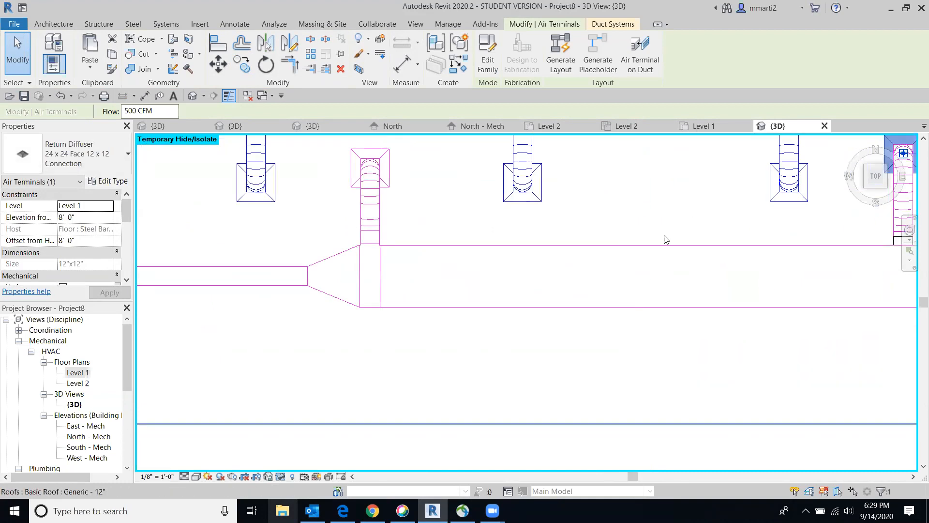
scroll(661, 242, "down", 3)
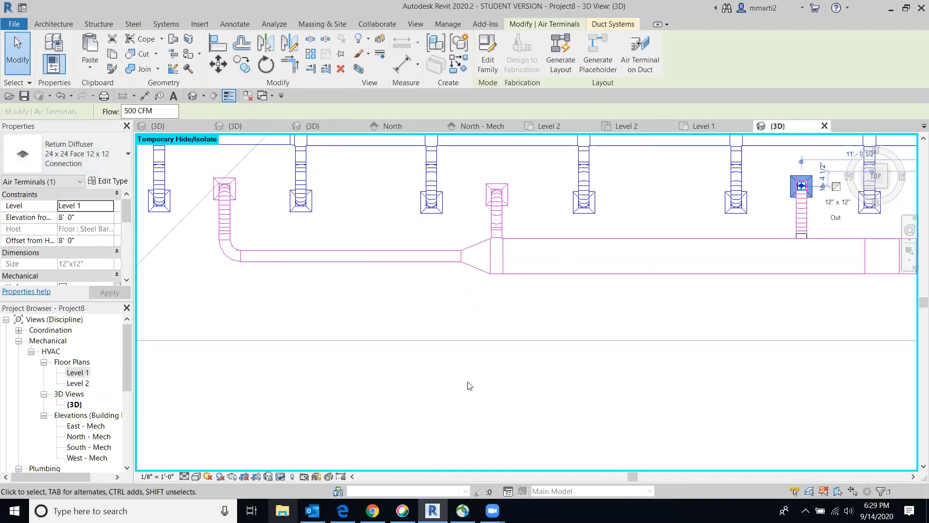
middle_click_drag(326, 446, 143, 457)
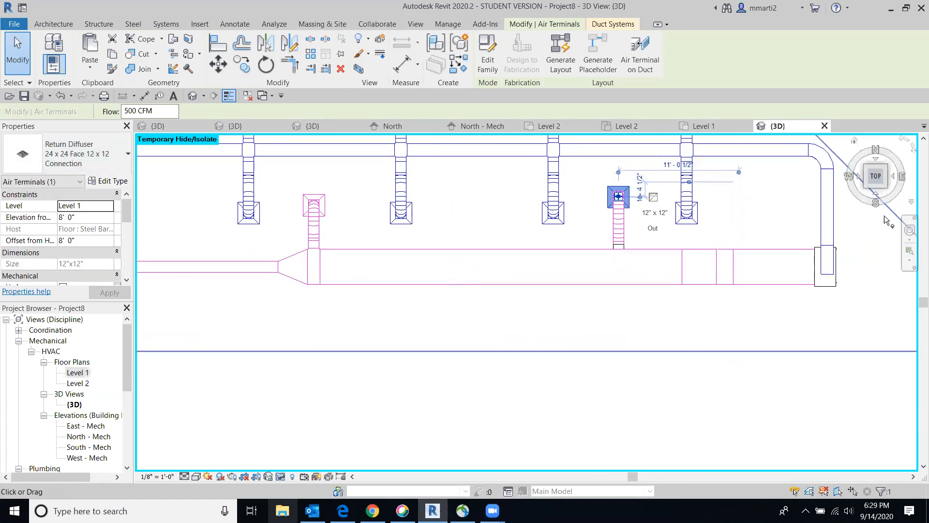
left_click(886, 188)
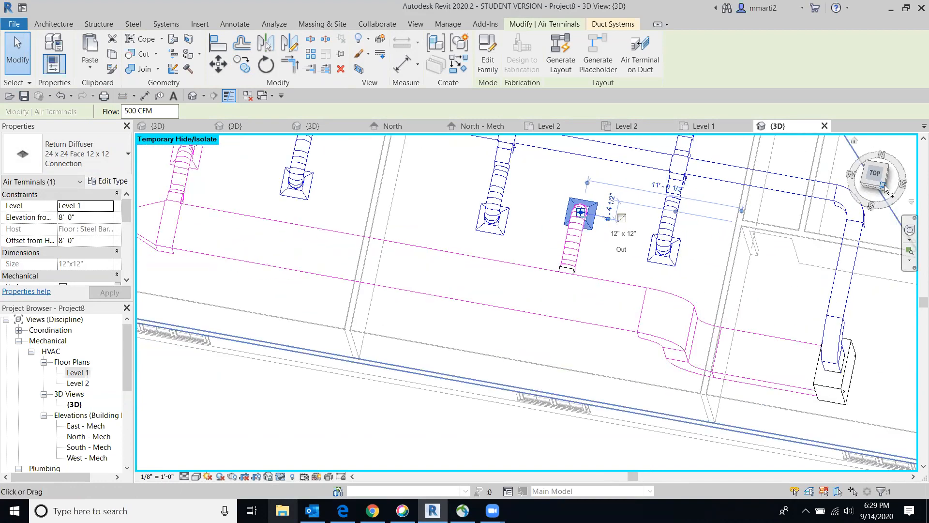
scroll(881, 191, "down", 10)
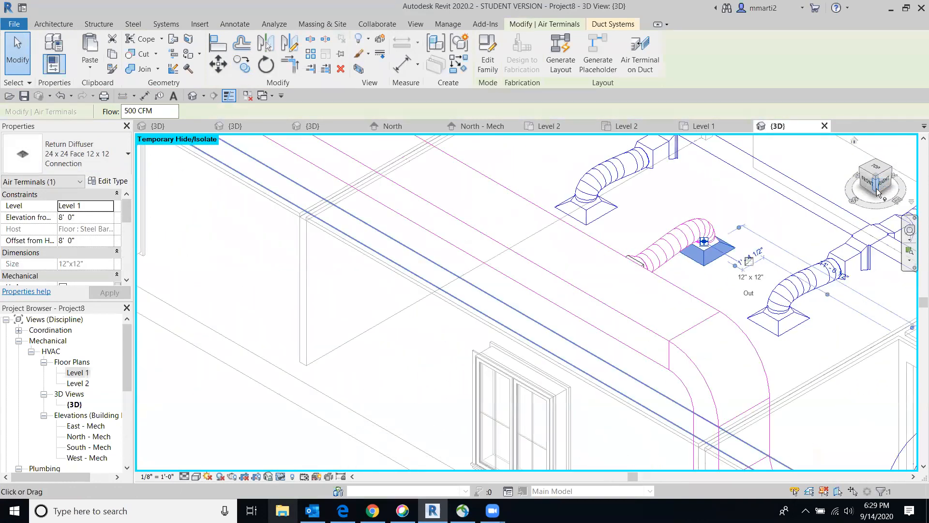
left_click(563, 369)
middle_click_drag(722, 310, 419, 477)
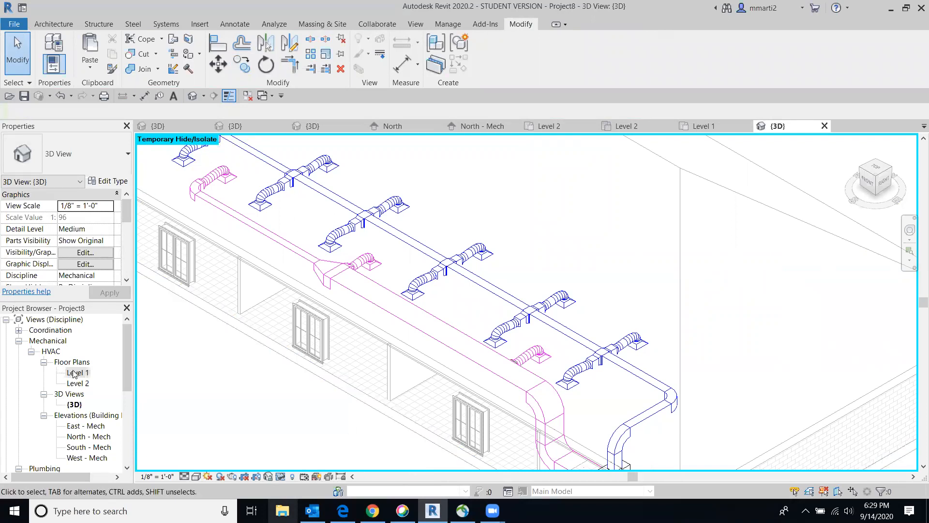
left_click(869, 171)
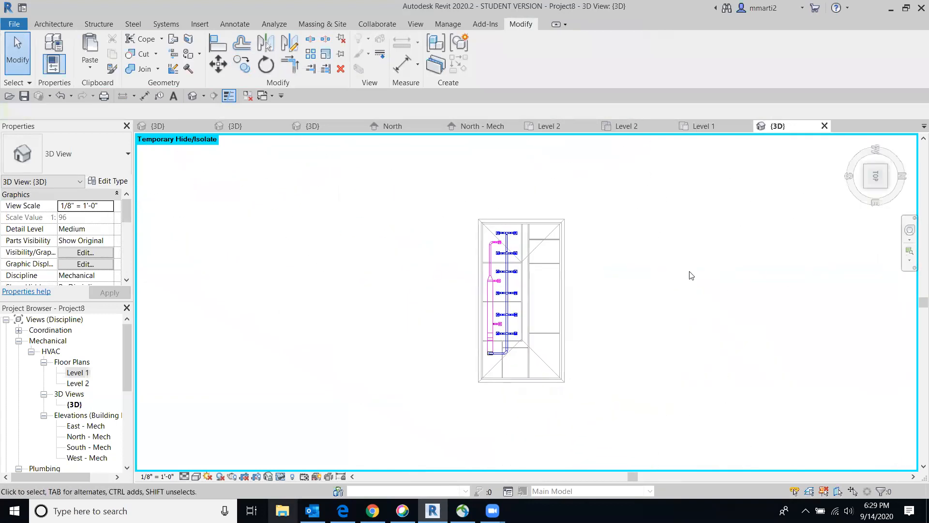
scroll(509, 394, "up", 3)
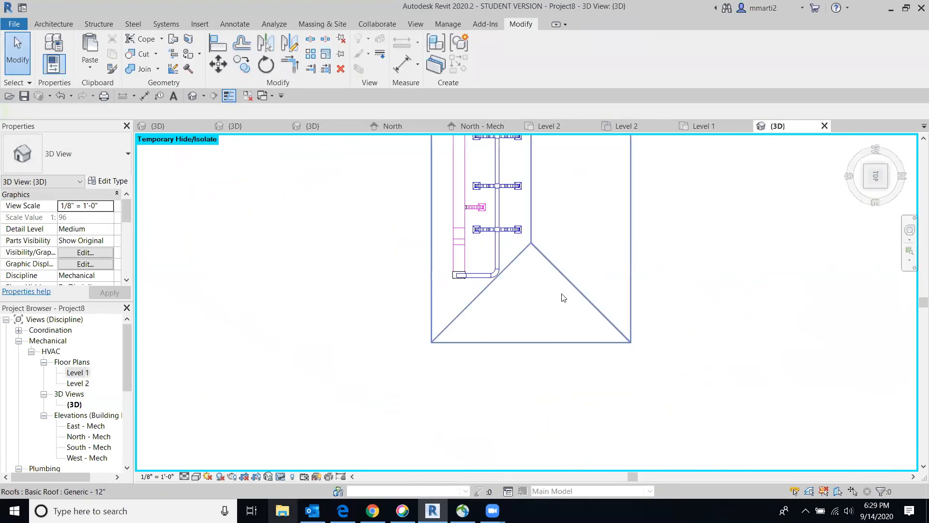
middle_click_drag(508, 326, 265, 470)
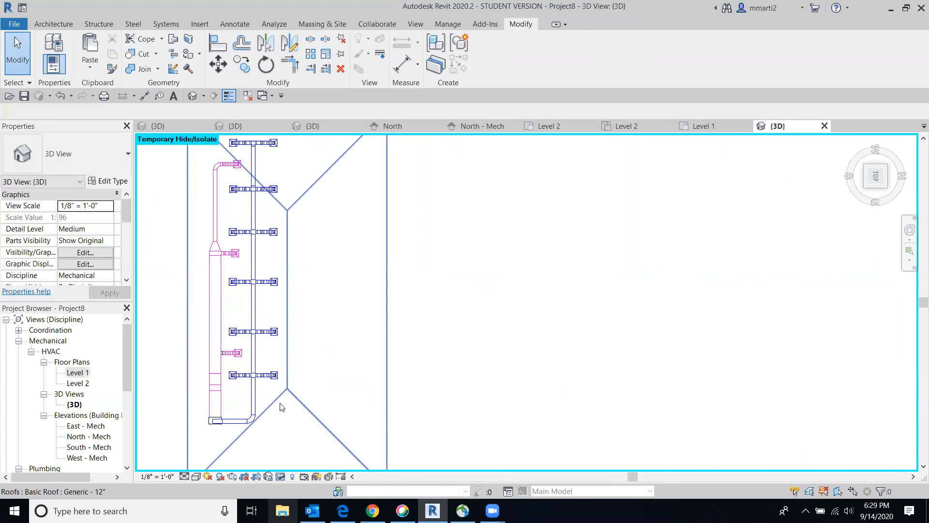
middle_click_drag(281, 406, 305, 357)
Place a second Air Handling Unit - Split System - Vertical 07 on the Level 1 plan, in the mechanical room just east of the existing unit
double_click(75, 374)
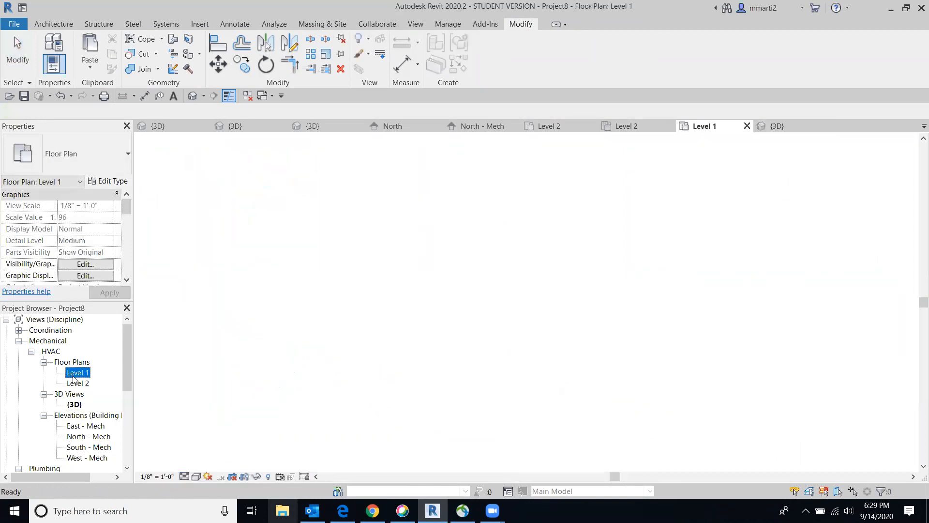
scroll(563, 282, "down", 3)
middle_click_drag(563, 282, 484, 402)
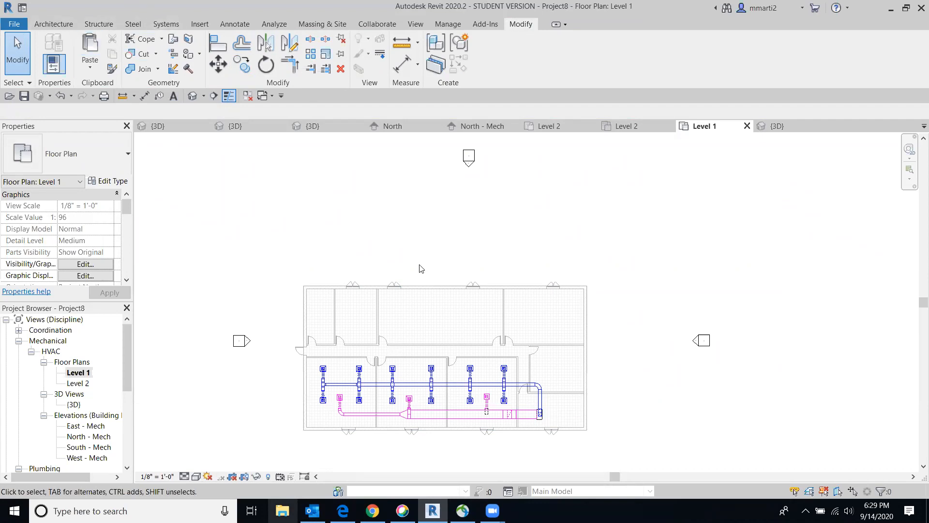
left_click(157, 29)
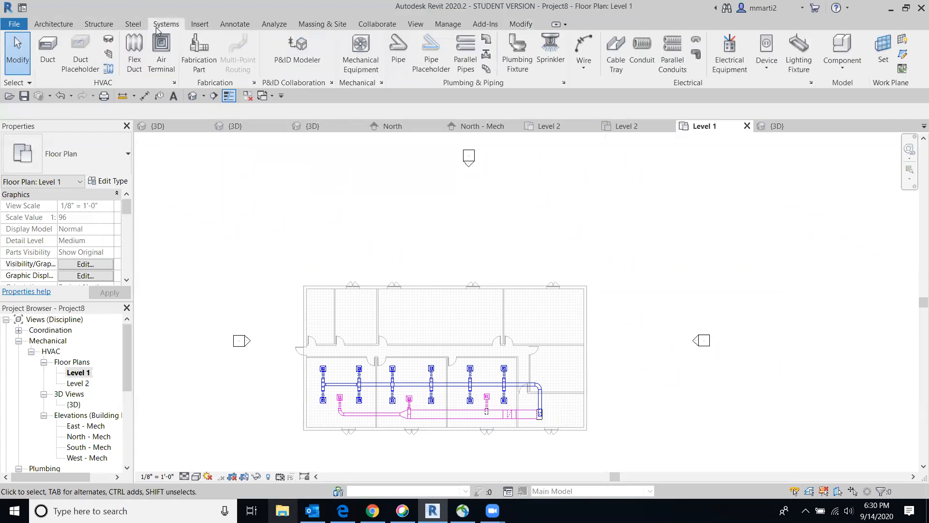
left_click(360, 62)
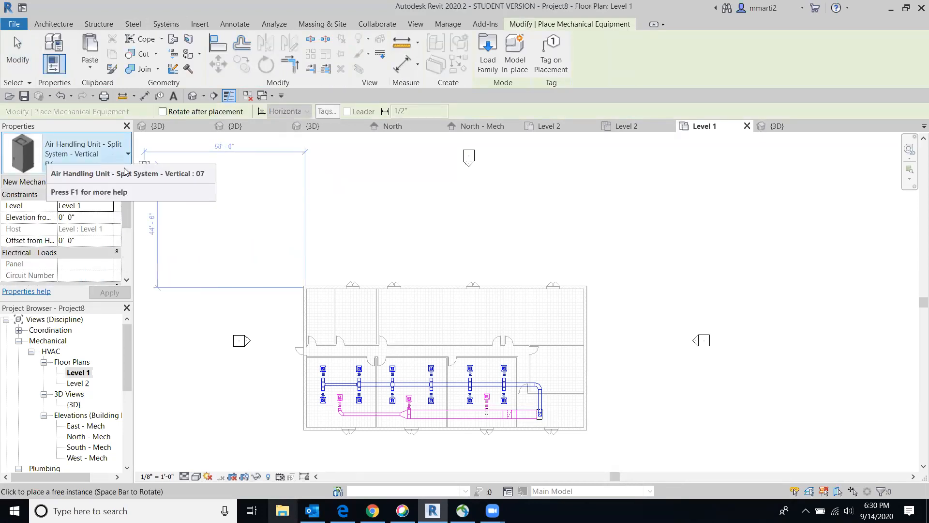
left_click(567, 409)
key("Escape")
key("Escape")
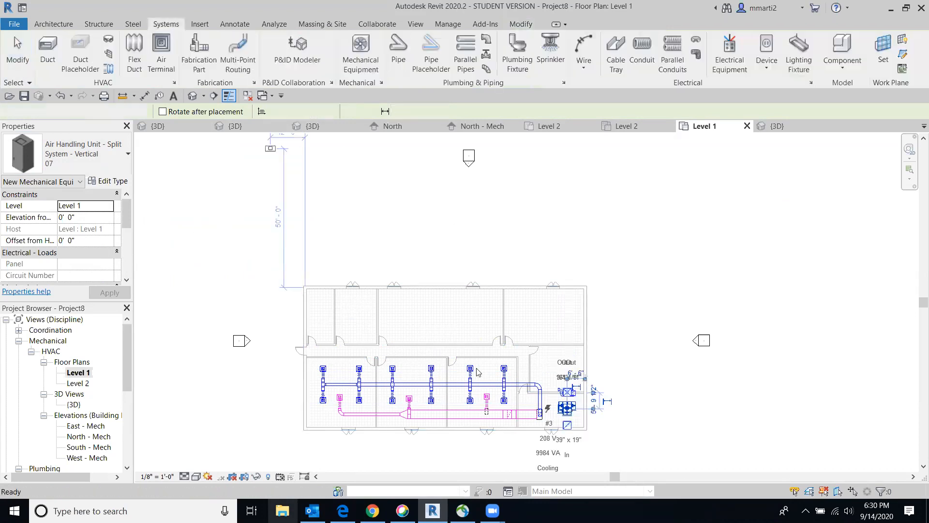
scroll(557, 415, "up", 2)
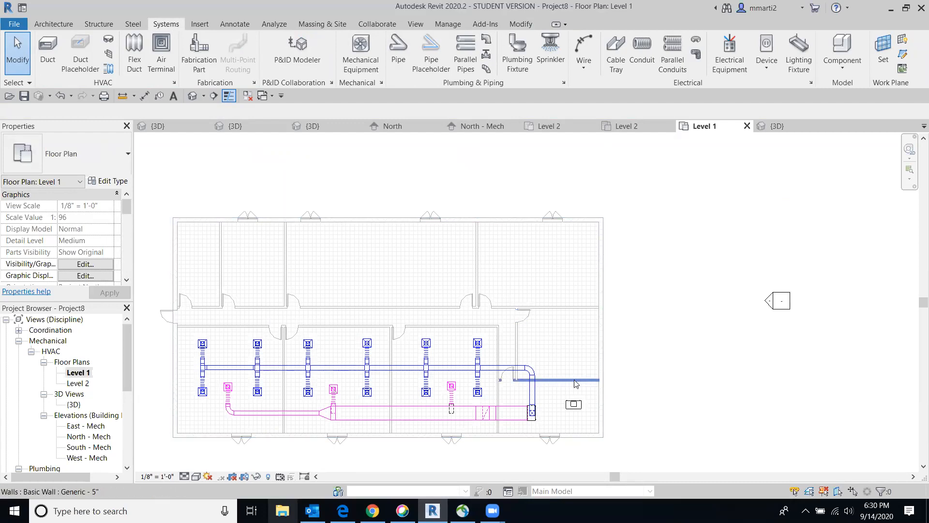
middle_click_drag(410, 347, 498, 318)
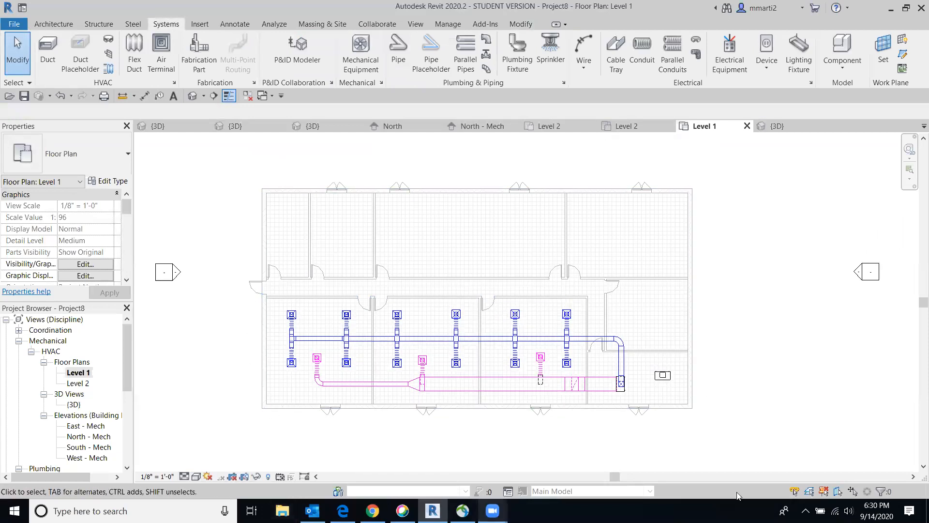